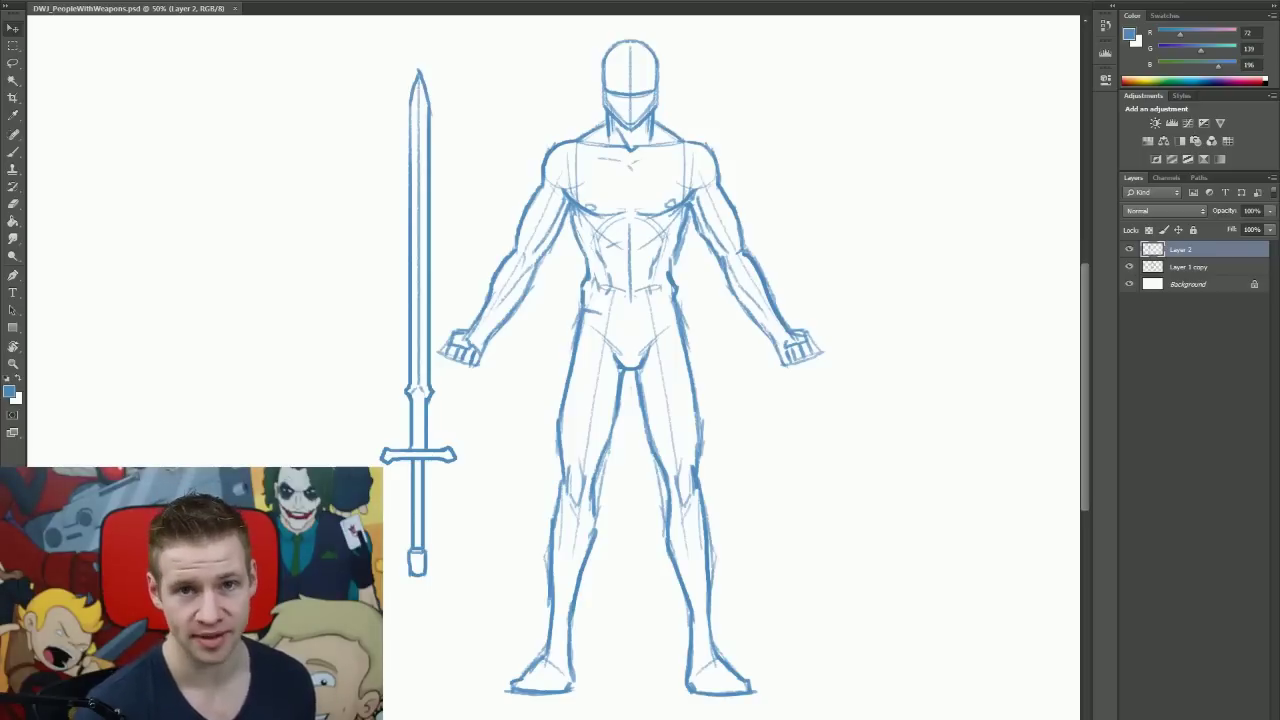
Step: Move the figure sketch farther from the sword, and rotate and reposition the sword so the figure's fist grips its handle
left_click(1216, 275)
left_click_drag(814, 377, 912, 393)
left_click(1193, 251)
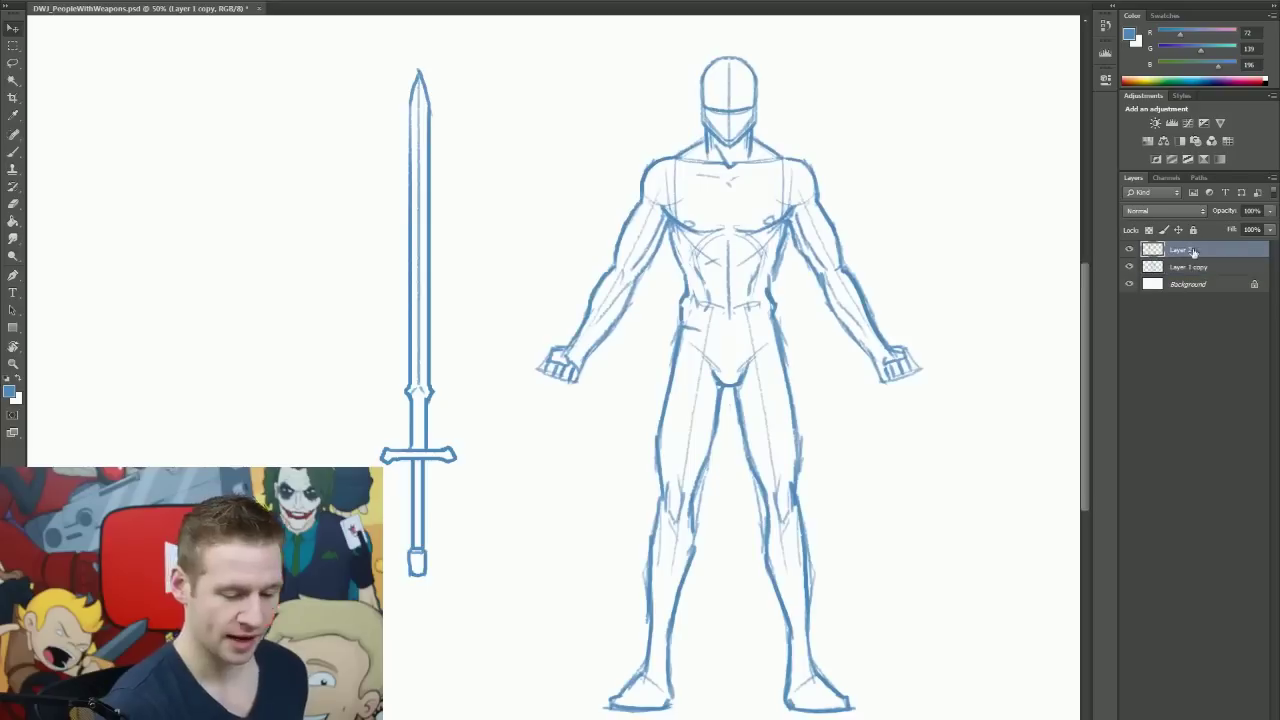
key("ctrl+t")
left_click_drag(486, 557, 804, 367)
left_click_drag(630, 424, 638, 407)
key("Return")
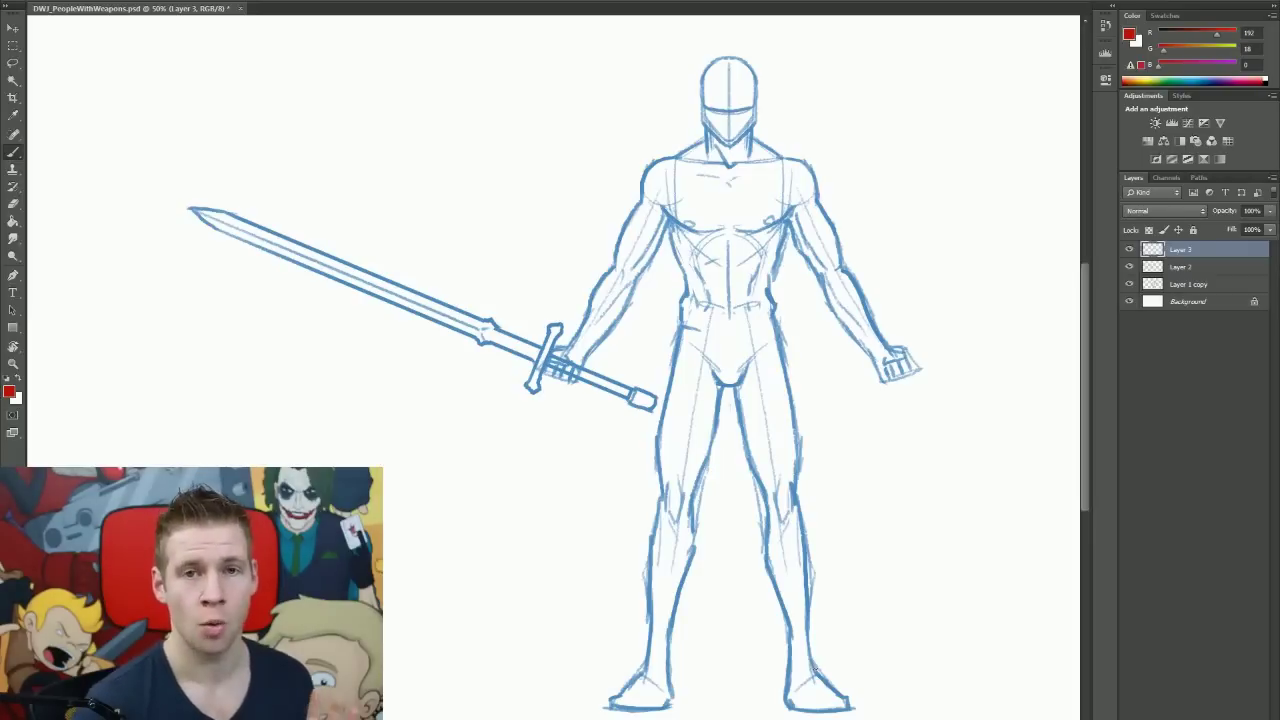
Step: Draw a red ground line under the feet and a red vertical centre line through the figure while the sword layer is hidden
left_click(1129, 266)
left_click_drag(488, 711, 897, 711)
left_click_drag(728, 43, 729, 712)
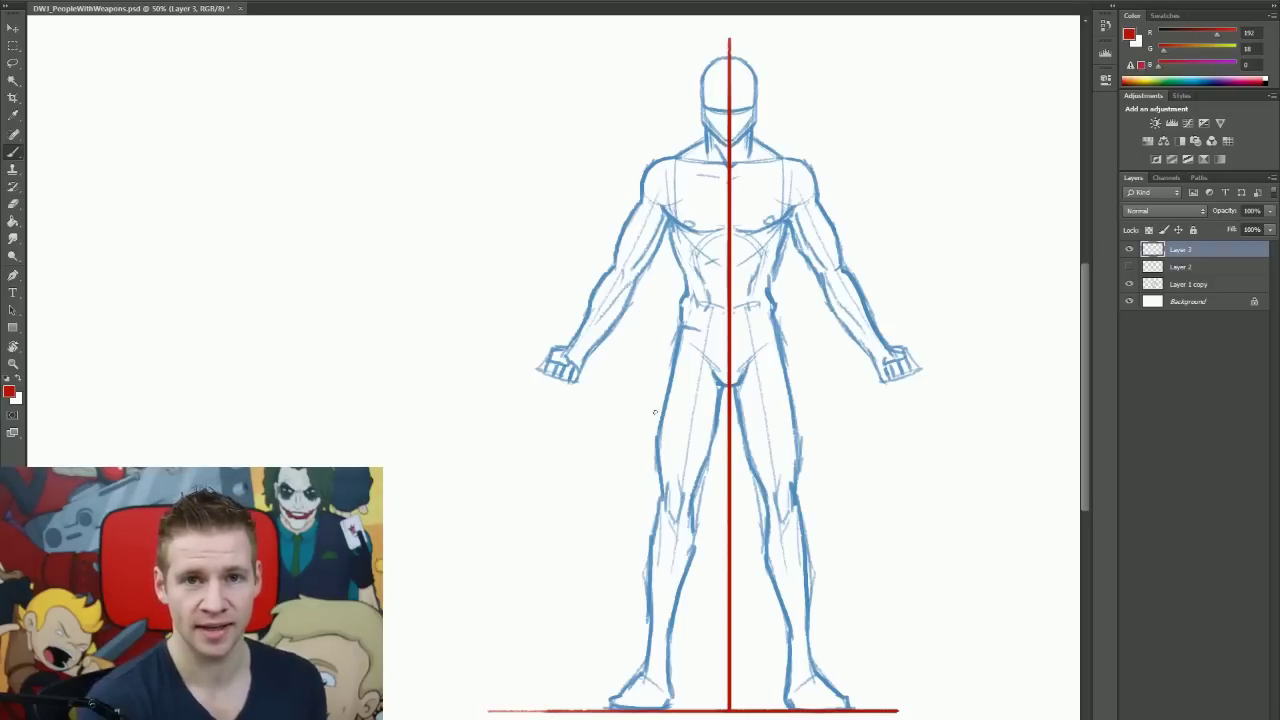
left_click(1129, 266)
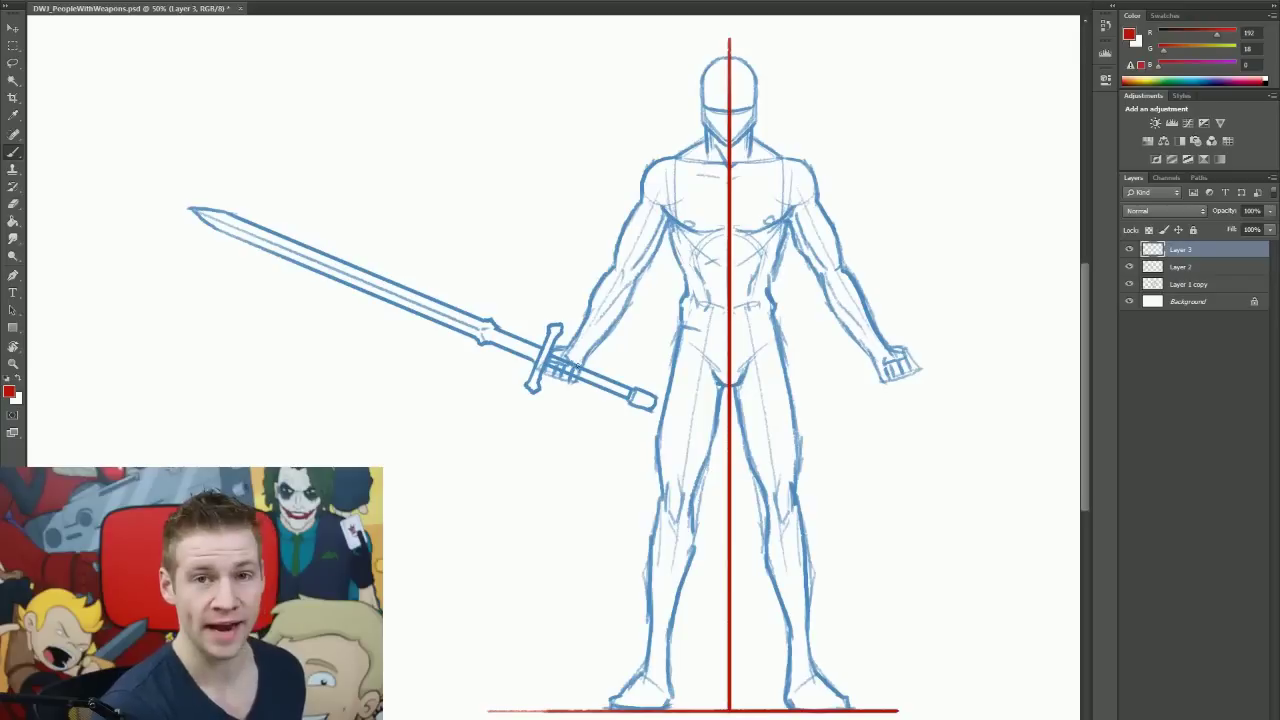
Step: Bracket the sword hand in red and draw curved arrows from the shoulder to the hand and from the centre line's top toward the sword side
mouse_move(550, 346)
left_mouse_down()
mouse_move(543, 381)
mouse_move(576, 385)
mouse_move(582, 360)
left_mouse_up()
mouse_move(632, 177)
left_mouse_down()
mouse_move(600, 197)
mouse_move(548, 287)
left_mouse_up()
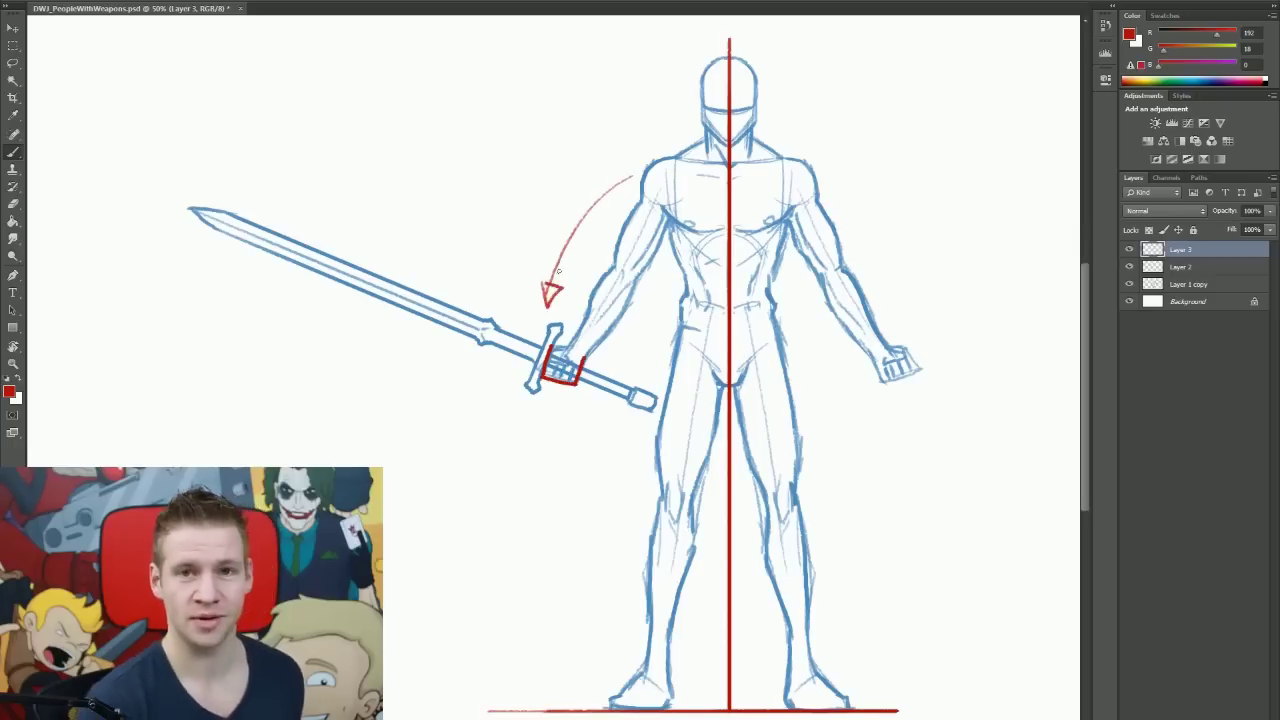
mouse_move(729, 40)
left_mouse_down()
mouse_move(608, 70)
mouse_move(624, 73)
left_mouse_up()
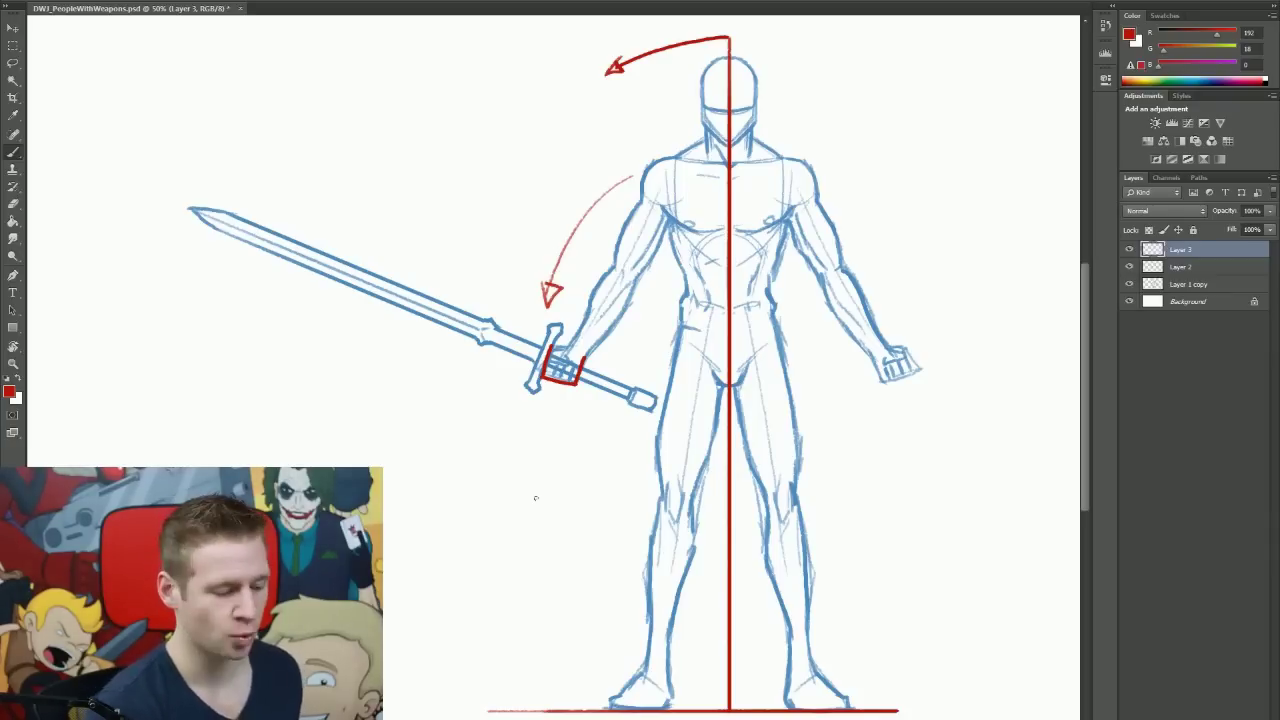
left_click_drag(550, 346, 559, 345)
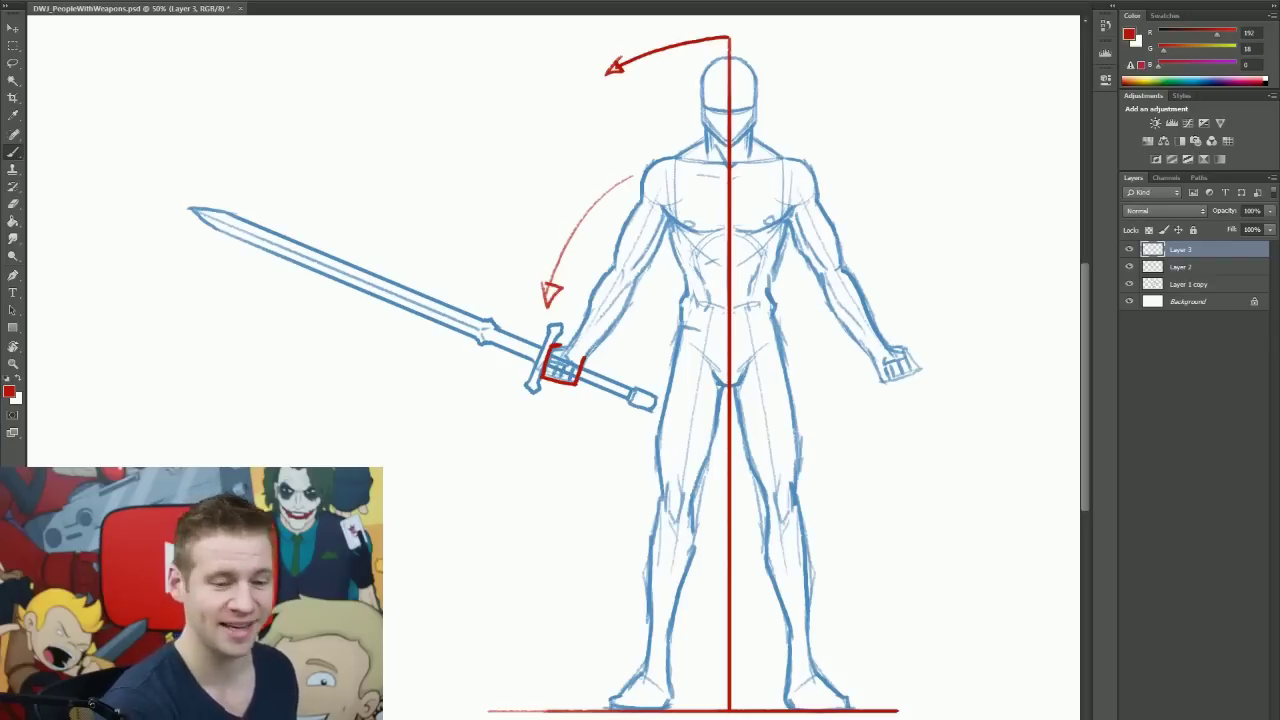
Step: Draw a red bracket line along the blade with a row of tick marks above it, and write "- WEIGHT DISTRIBUTION" beside the head
mouse_move(178, 220)
left_mouse_down()
mouse_move(190, 194)
mouse_move(395, 312)
left_mouse_up()
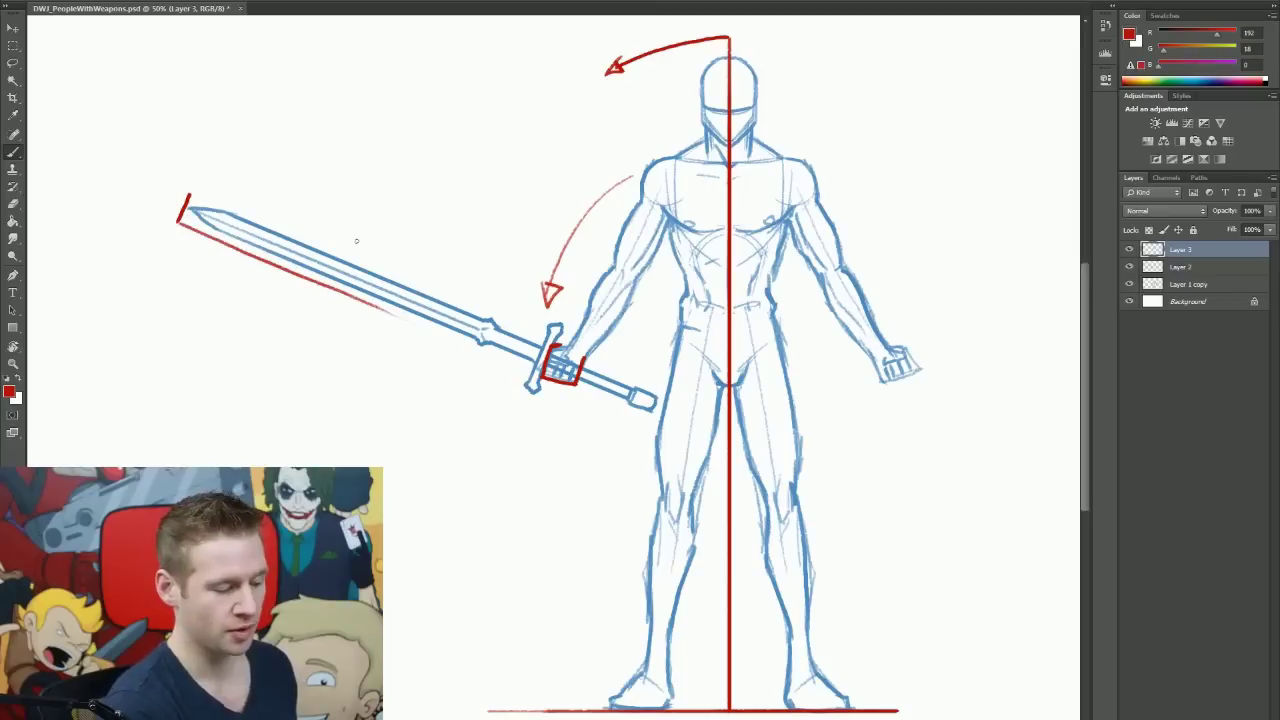
left_click_drag(246, 179, 245, 187)
left_click_drag(252, 179, 257, 188)
left_click_drag(268, 183, 283, 193)
left_click_drag(293, 189, 326, 208)
left_click_drag(341, 208, 340, 213)
left_click_drag(356, 212, 355, 216)
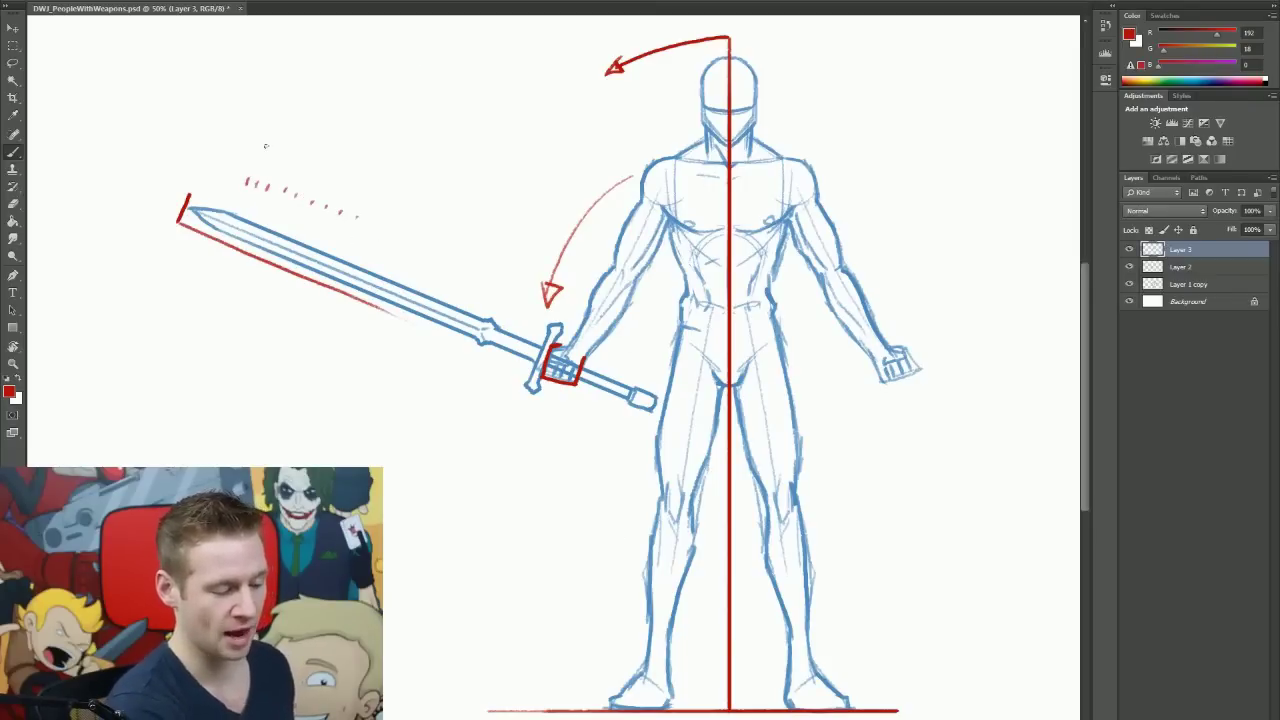
left_click_drag(239, 174, 238, 181)
left_click_drag(224, 171, 223, 179)
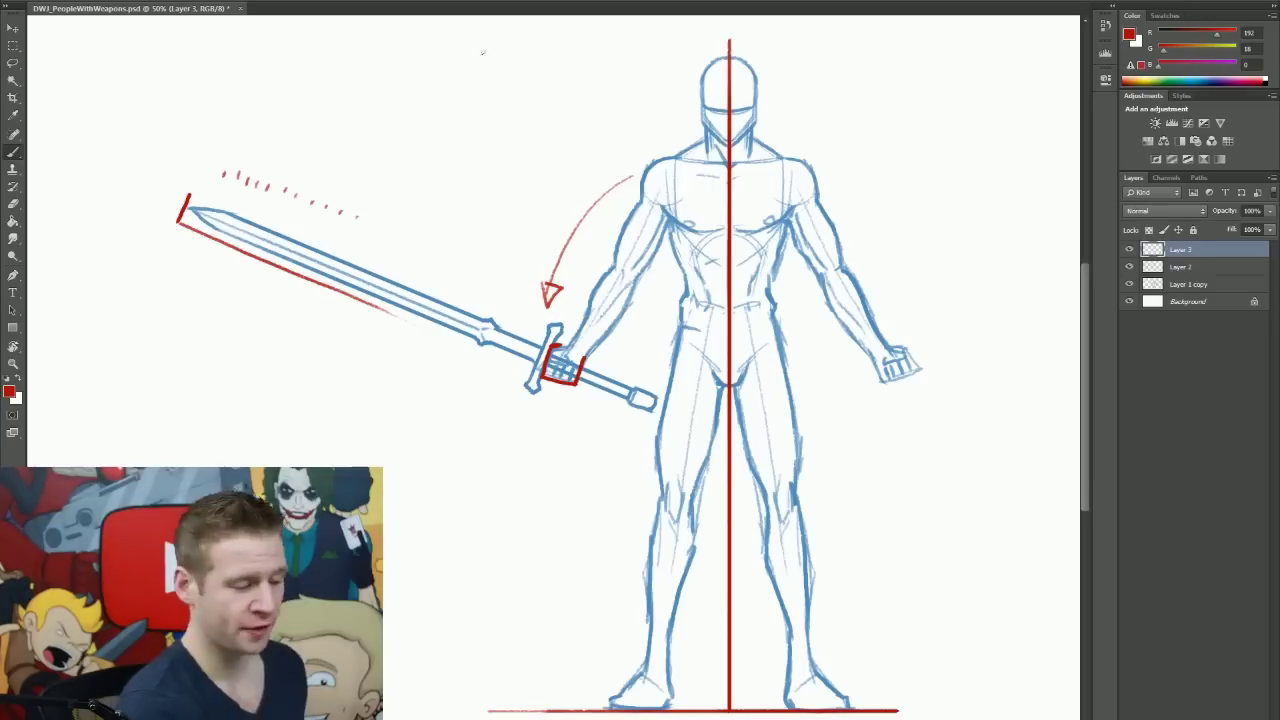
left_click_drag(433, 64, 655, 60)
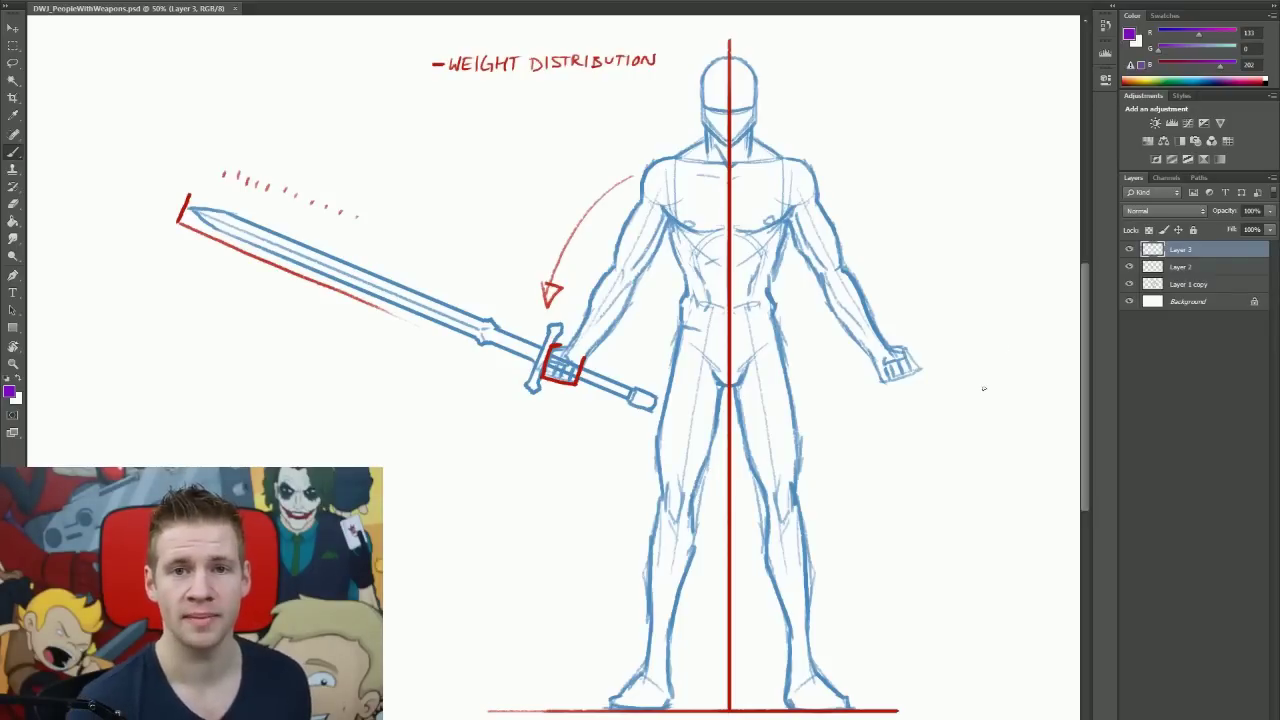
Step: Draw straight purple skeleton lines over the figure for the shoulders, arms, thick spine, hips and legs
left_click_drag(660, 181, 796, 181)
mouse_move(660, 181)
left_mouse_down()
mouse_move(601, 314)
mouse_move(566, 358)
left_mouse_up()
left_click_drag(796, 181, 886, 354)
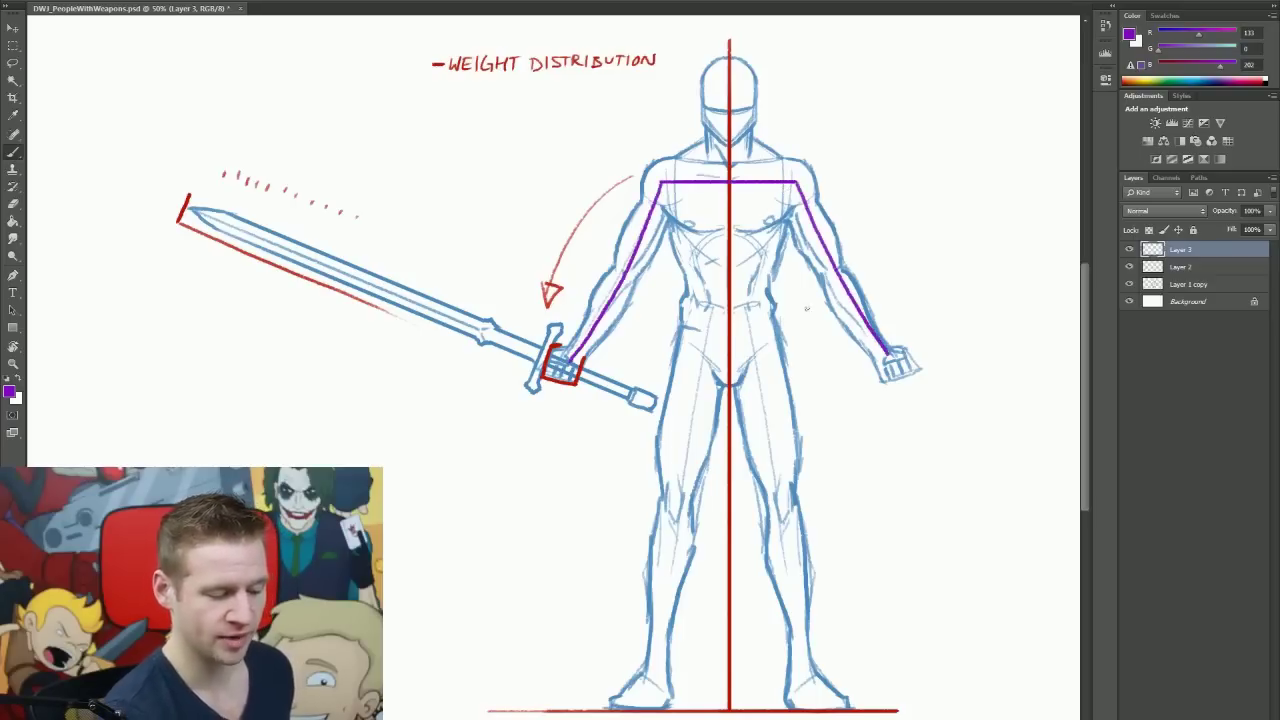
left_click_drag(726, 180, 724, 368)
left_click_drag(730, 184, 733, 338)
key("ctrl+z")
mouse_move(731, 182)
left_mouse_down()
mouse_move(734, 362)
mouse_move(698, 341)
mouse_move(655, 690)
left_mouse_up()
left_click_drag(762, 342, 800, 686)
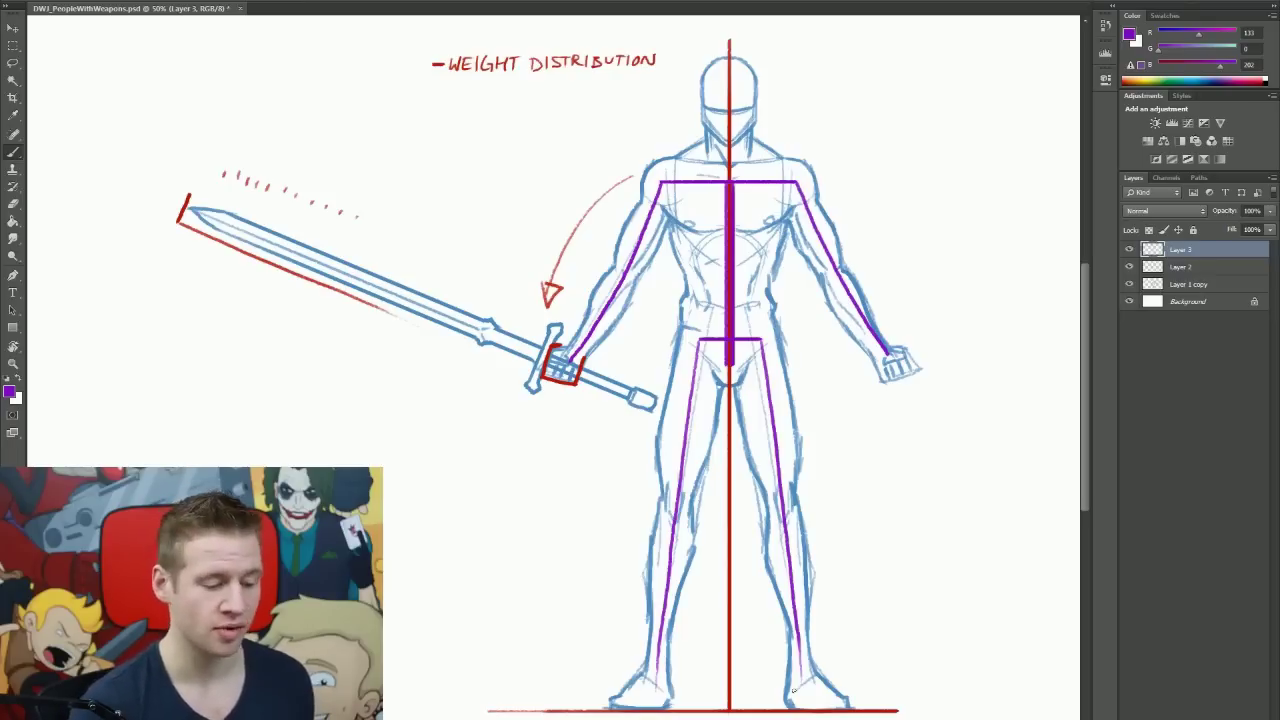
Step: Write "- INTENTION OF MOVEMENT" in purple and "- DYNAMIC ELEMENTS" in green beneath the weight distribution note
left_click_drag(431, 89, 443, 89)
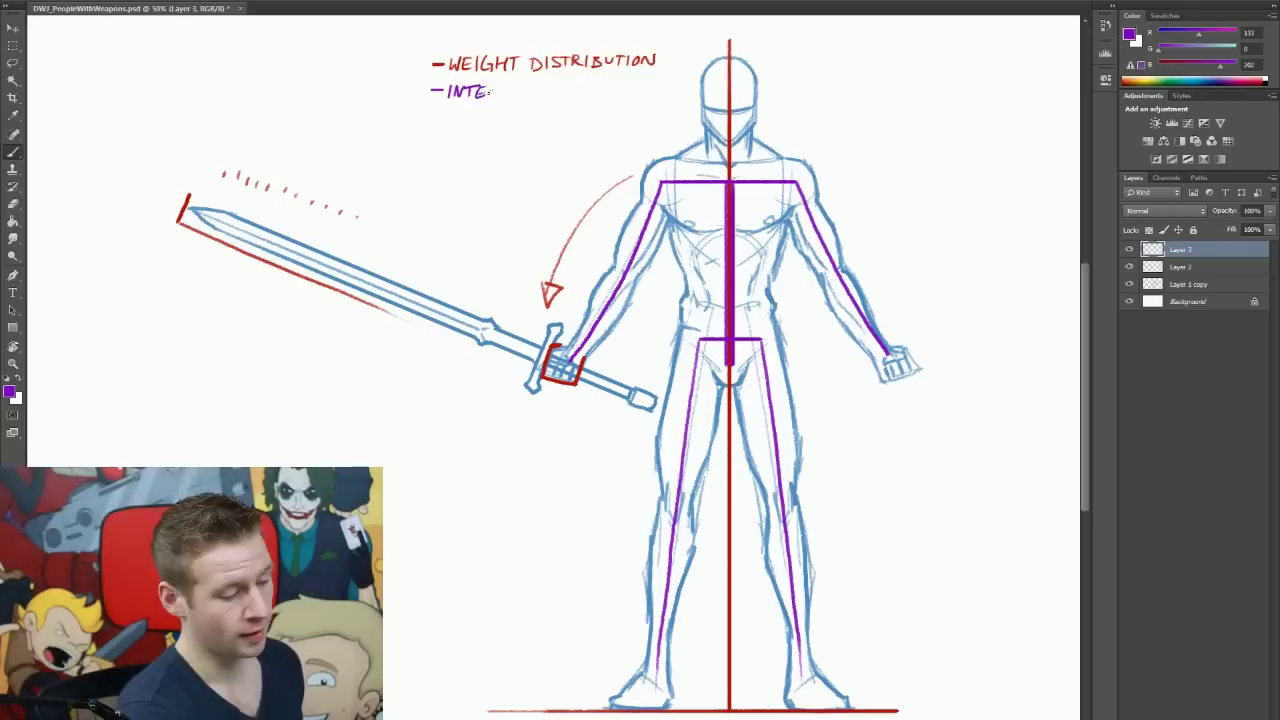
mouse_move(489, 97)
left_mouse_down()
mouse_move(499, 86)
mouse_move(505, 97)
mouse_move(511, 86)
mouse_move(647, 87)
left_mouse_up()
left_click_drag(640, 83, 668, 94)
left_click_drag(664, 83, 680, 82)
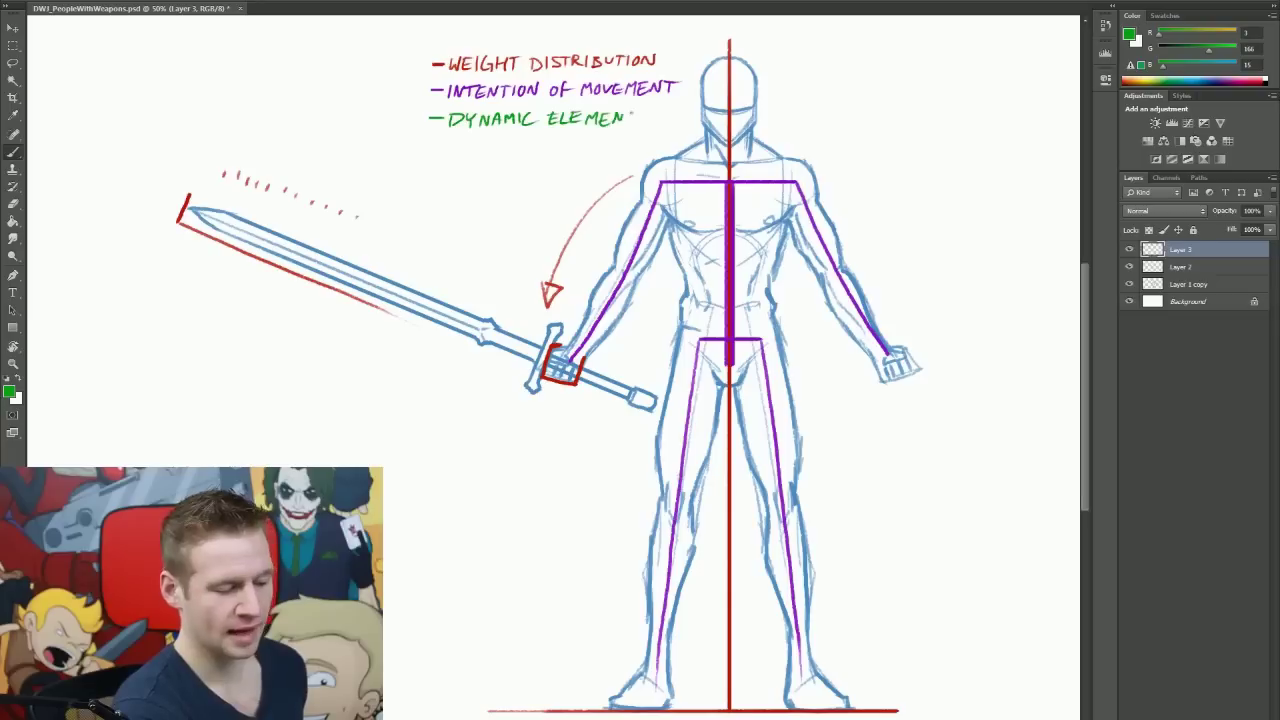
left_click_drag(628, 111, 628, 124)
mouse_move(621, 111)
left_mouse_down()
mouse_move(638, 111)
mouse_move(638, 124)
left_mouse_up()
left_click(652, 122)
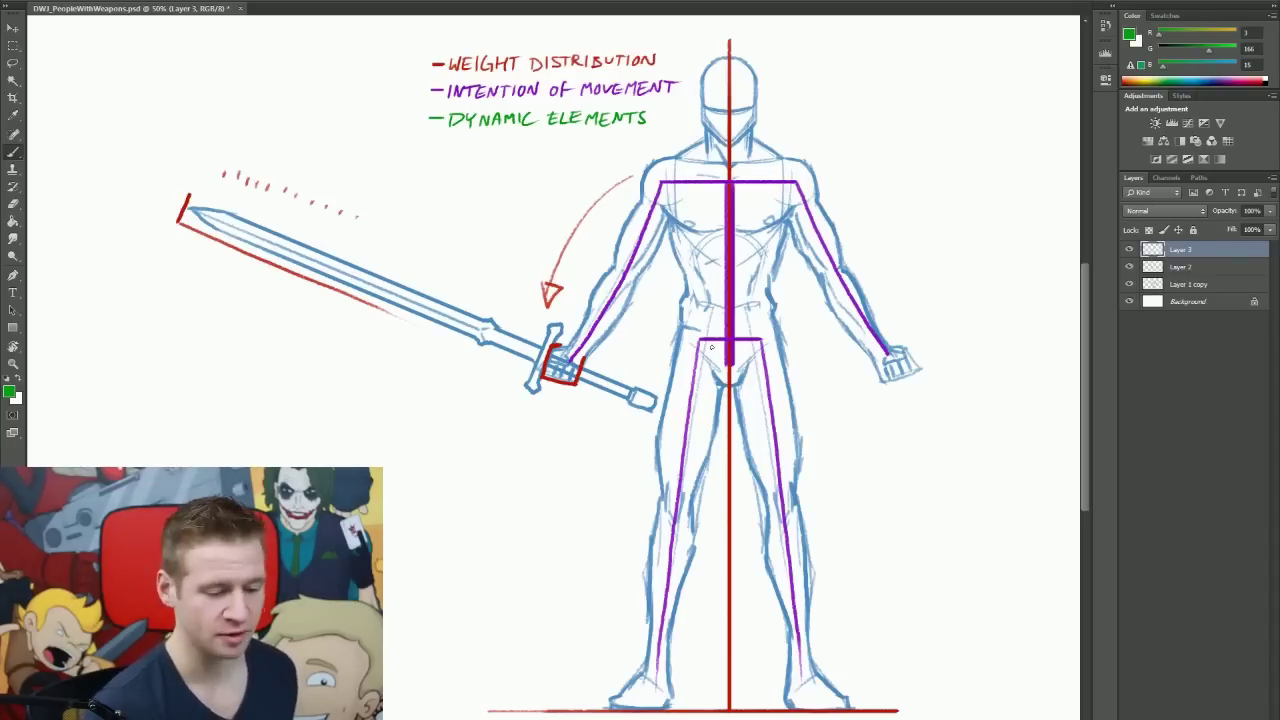
Step: Toggle the annotation layer's visibility to view the plain figure holding the sword
left_click(1129, 249)
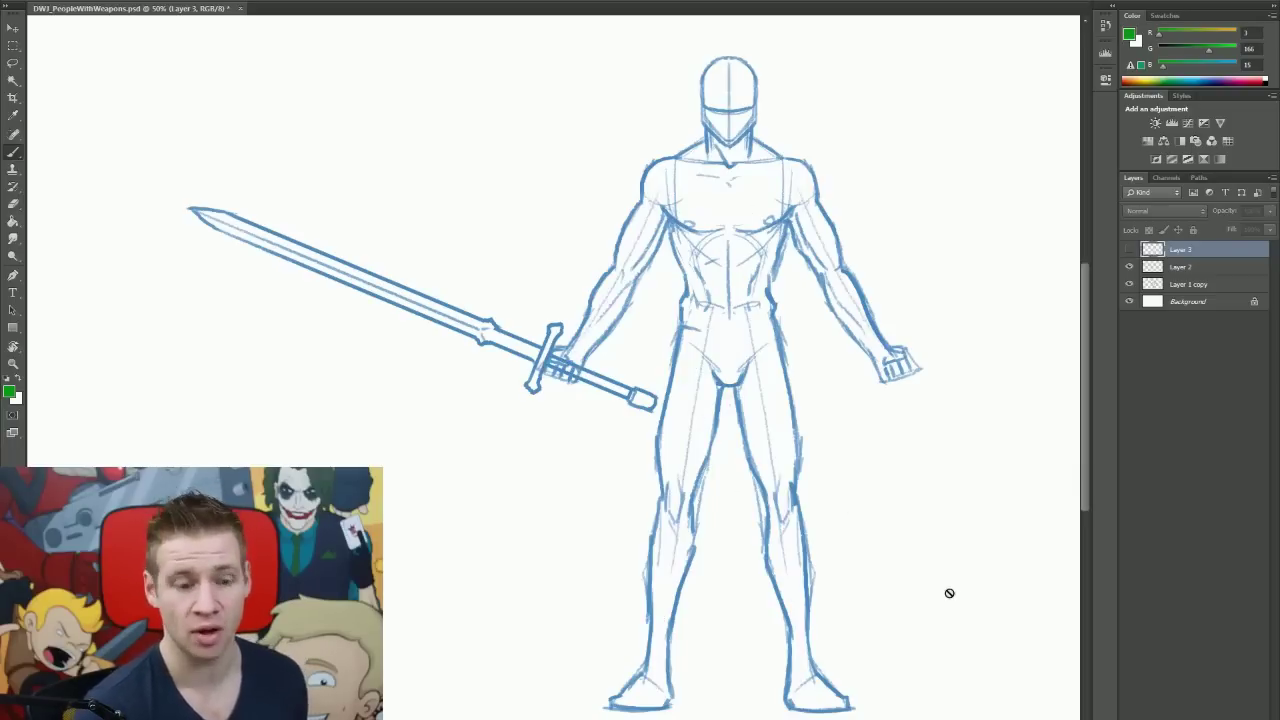
left_click(1129, 249)
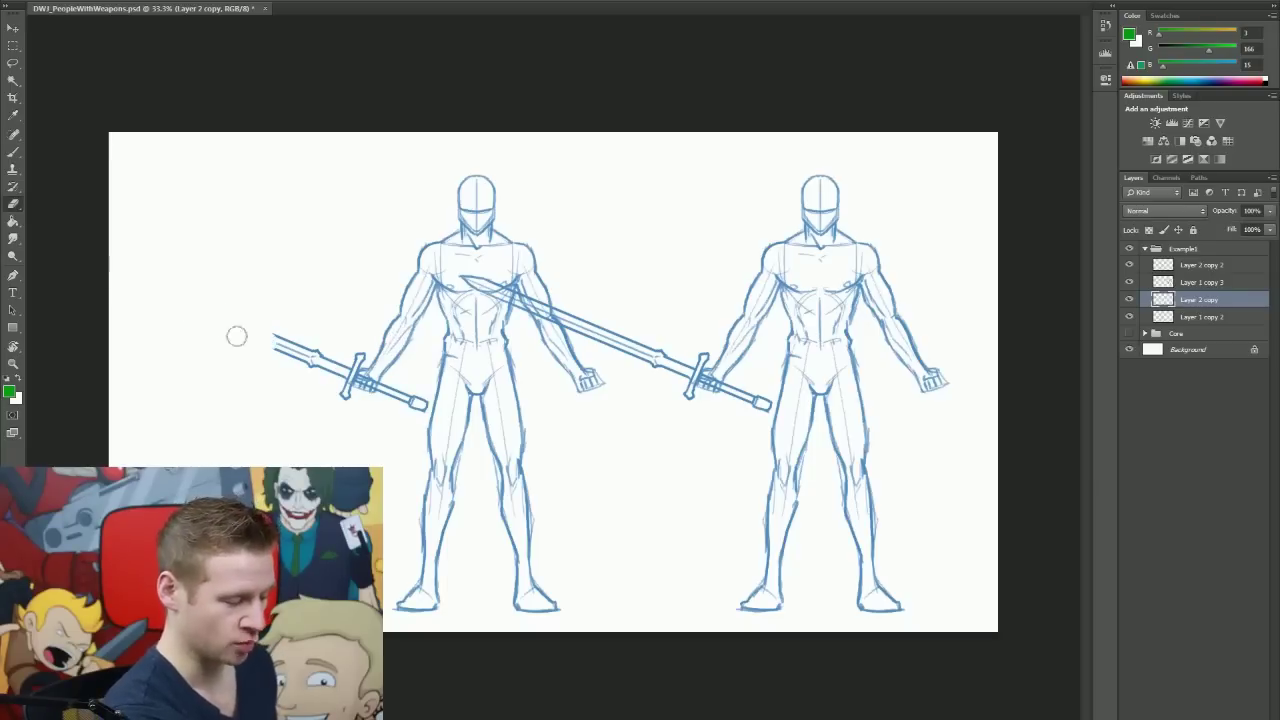
Step: Erase most of the blade on both figures' swords, leaving only a short stub beyond each crossguard
mouse_move(276, 351)
left_mouse_down()
mouse_move(291, 334)
mouse_move(291, 348)
left_mouse_up()
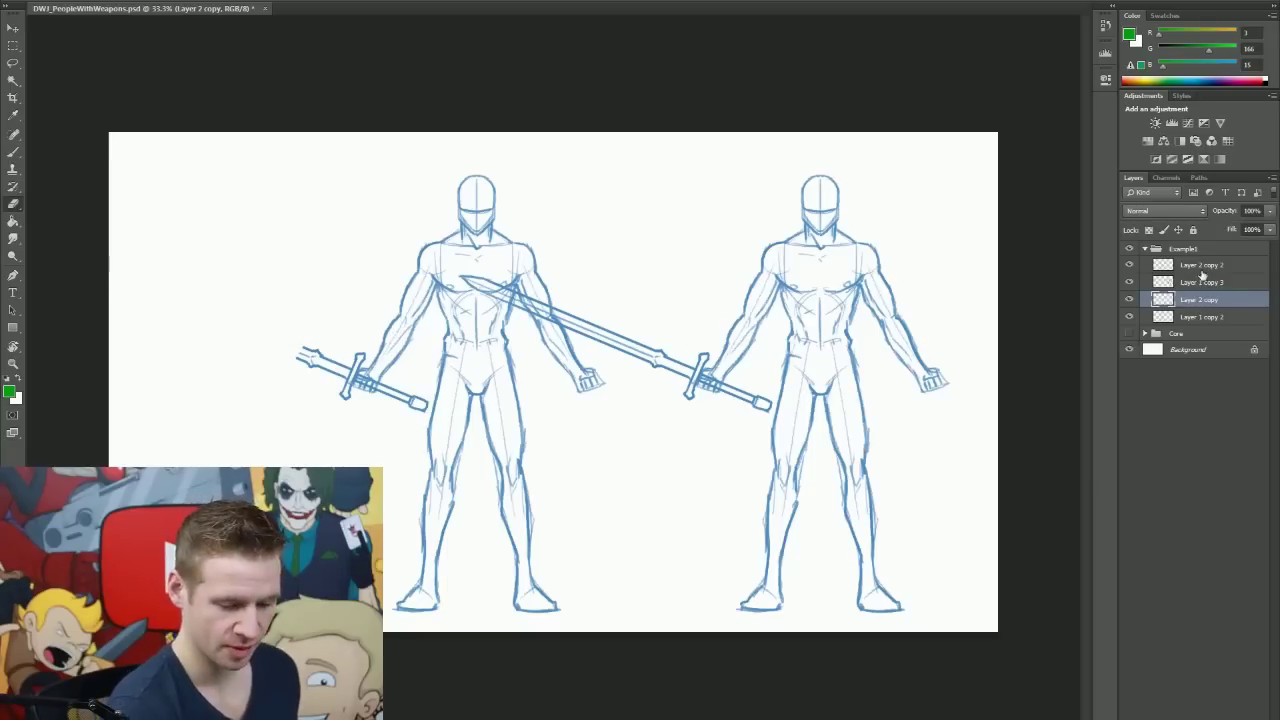
left_click(1201, 266)
mouse_move(468, 276)
left_mouse_down()
mouse_move(579, 309)
mouse_move(633, 342)
left_mouse_up()
Step: Spread the two figures apart, moving the left one with its sword farther left and the right one with its sword slightly right
key("m")
left_click(1199, 299)
left_click(1201, 316, "shift")
key("v")
left_click_drag(785, 502, 677, 499)
left_click(1203, 267)
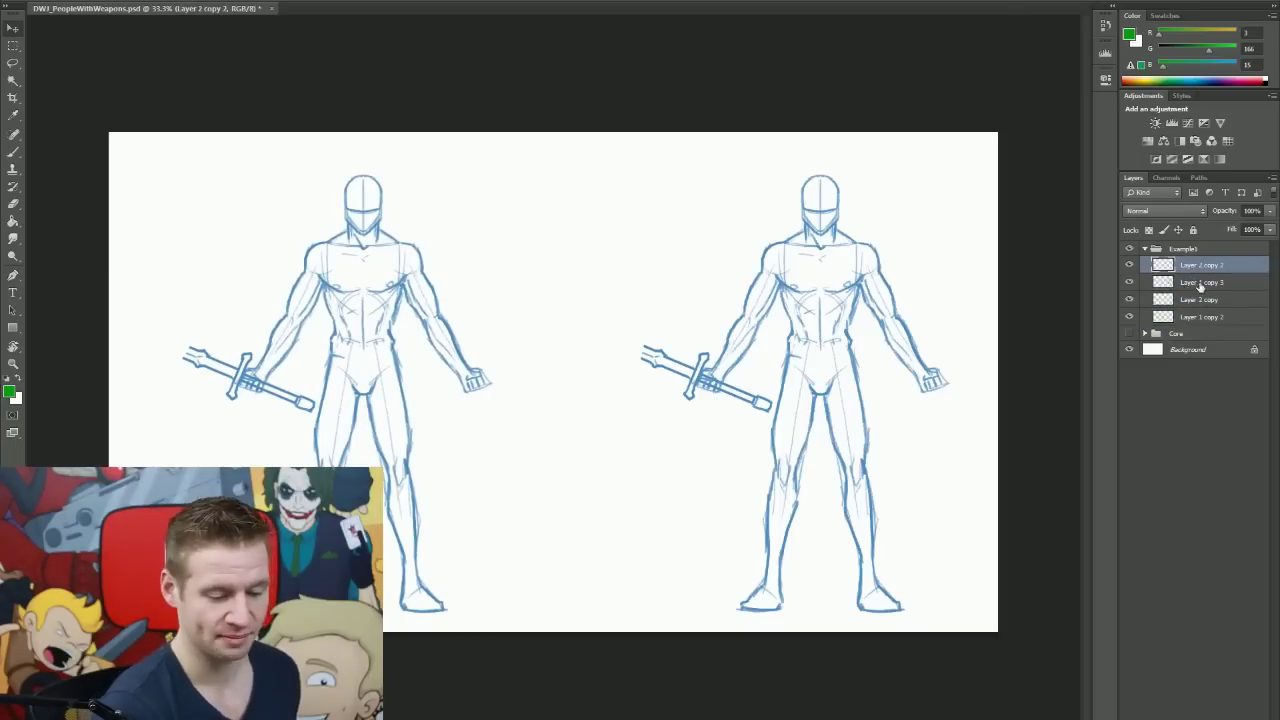
left_click(1200, 284, "shift")
left_click_drag(877, 503, 908, 509)
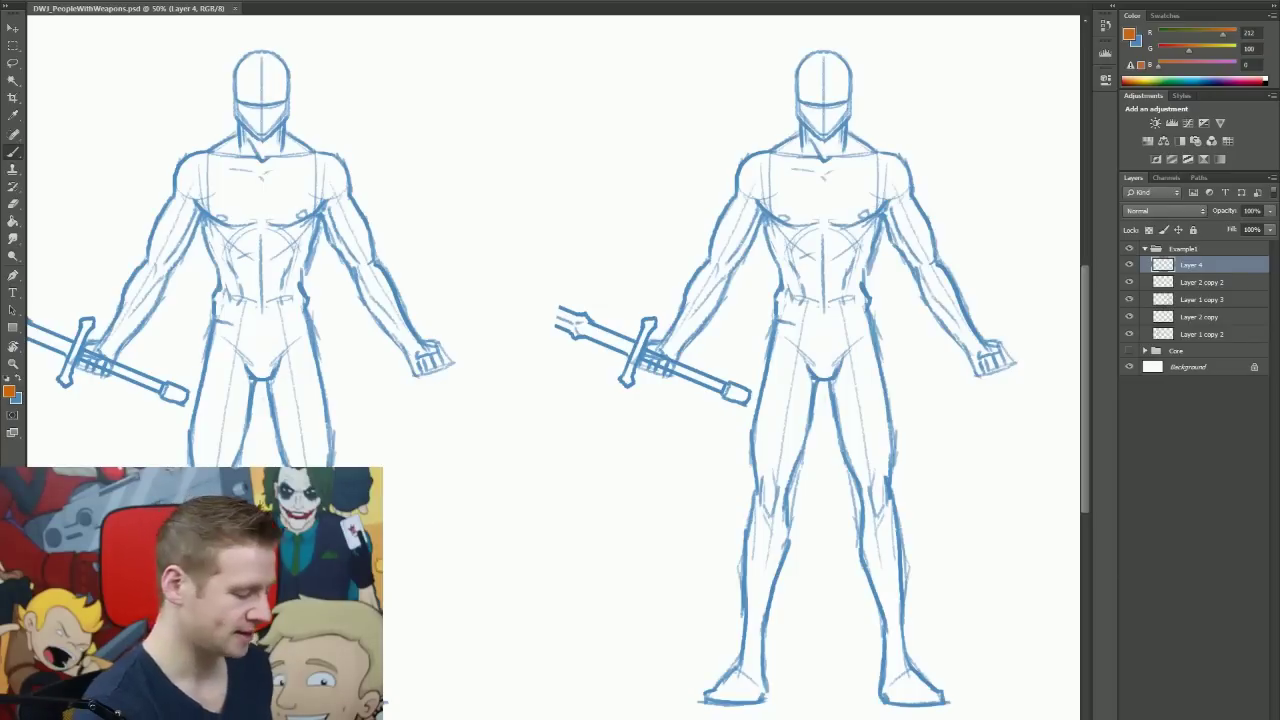
Step: Draw an orange vertical centre line through the left figure and hatch the thigh and shin of the right figure's sword-side leg
left_click_drag(263, 466, 263, 45)
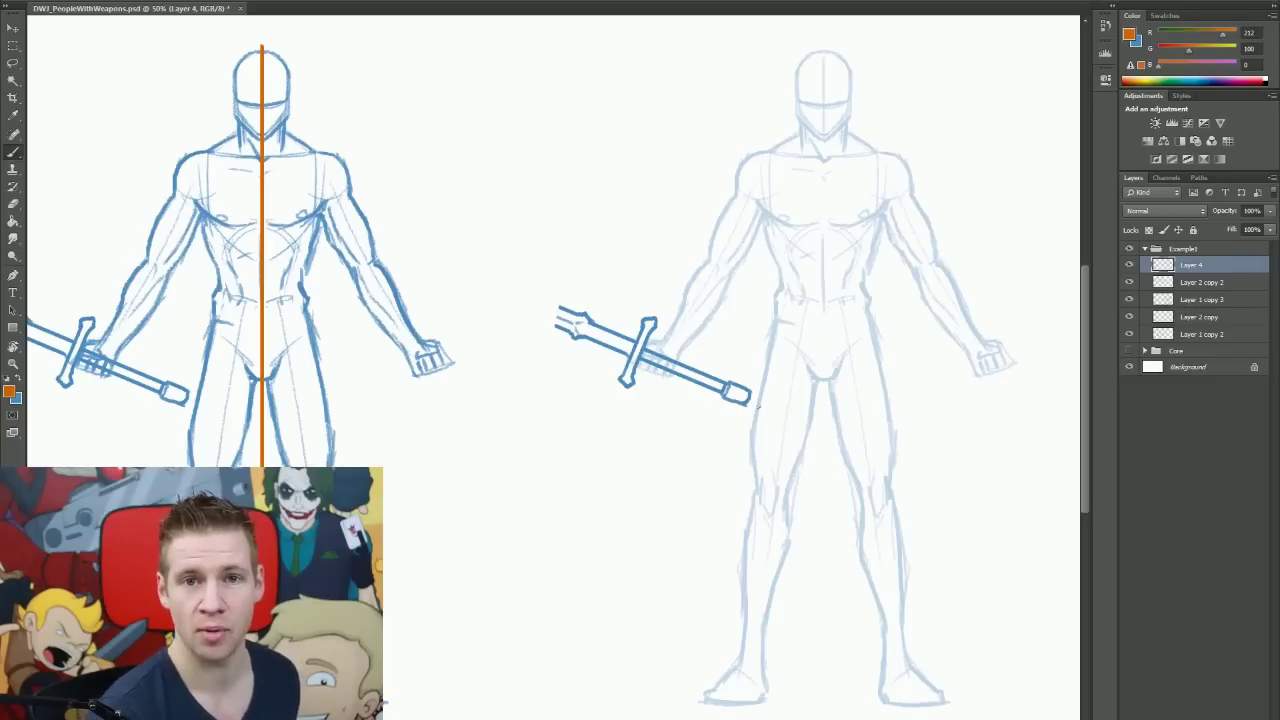
mouse_move(780, 369)
left_mouse_down()
mouse_move(778, 352)
mouse_move(772, 385)
mouse_move(780, 410)
mouse_move(793, 409)
mouse_move(770, 475)
mouse_move(775, 460)
left_mouse_up()
left_click_drag(760, 526, 752, 612)
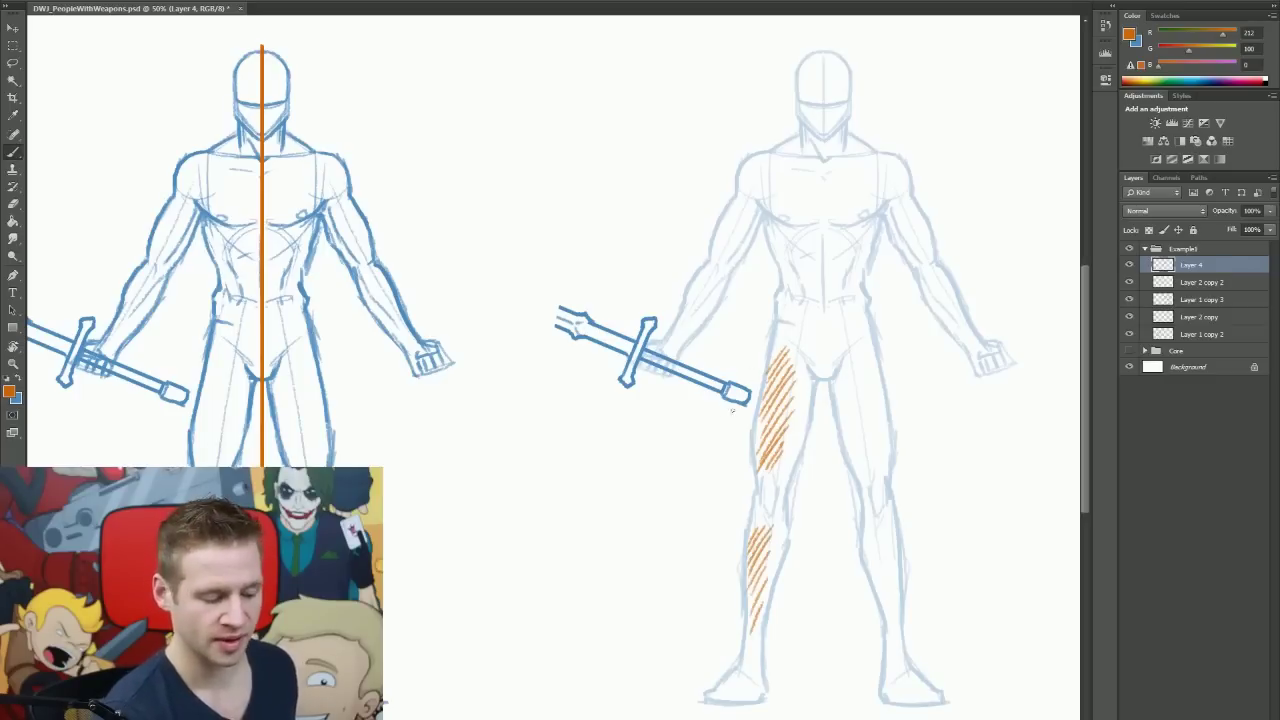
Step: Sketch the sword-side leg stepping outward as a two-segment orange line, and erase the orange hatching from the right figure's leg
mouse_move(767, 342)
left_mouse_down()
mouse_move(700, 482)
mouse_move(712, 630)
left_mouse_up()
key("e")
mouse_move(778, 400)
left_mouse_down()
mouse_move(797, 336)
mouse_move(757, 590)
left_mouse_up()
key("b")
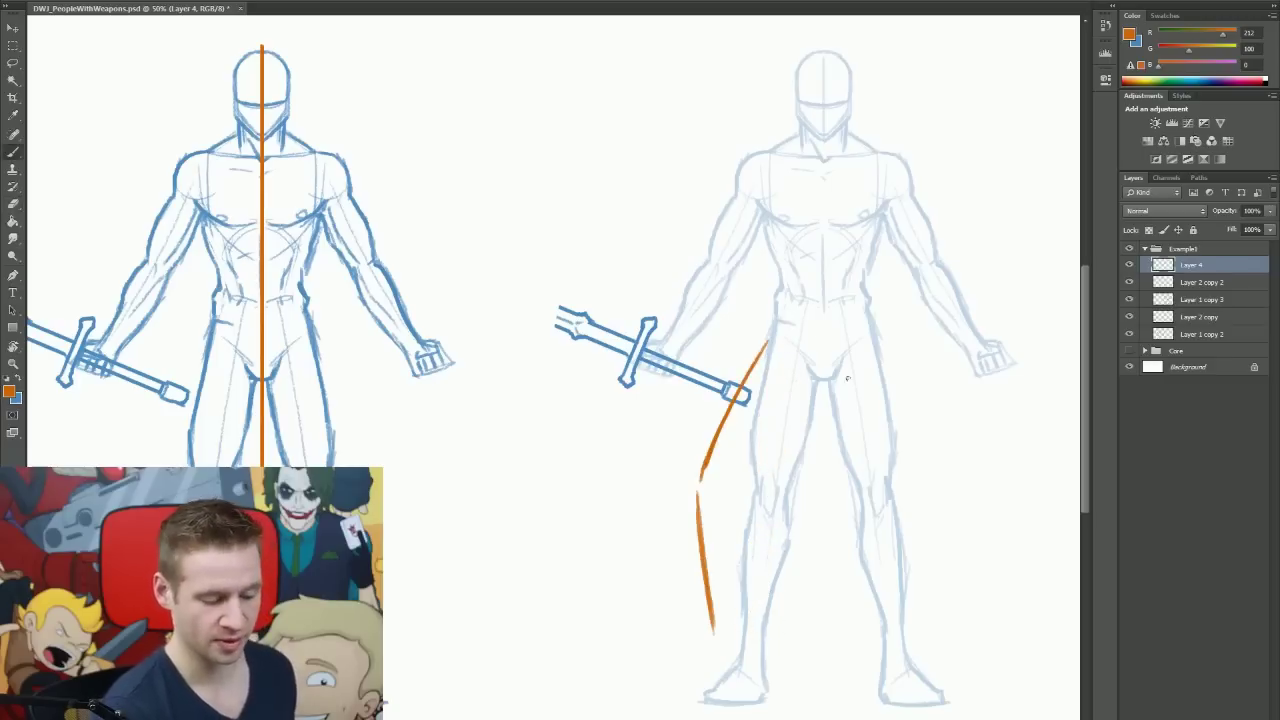
Step: Sketch the opposite leg as a long orange diagonal from the shifted hips to the far foot, with a short hip line and rough feet
left_click_drag(777, 352, 887, 540)
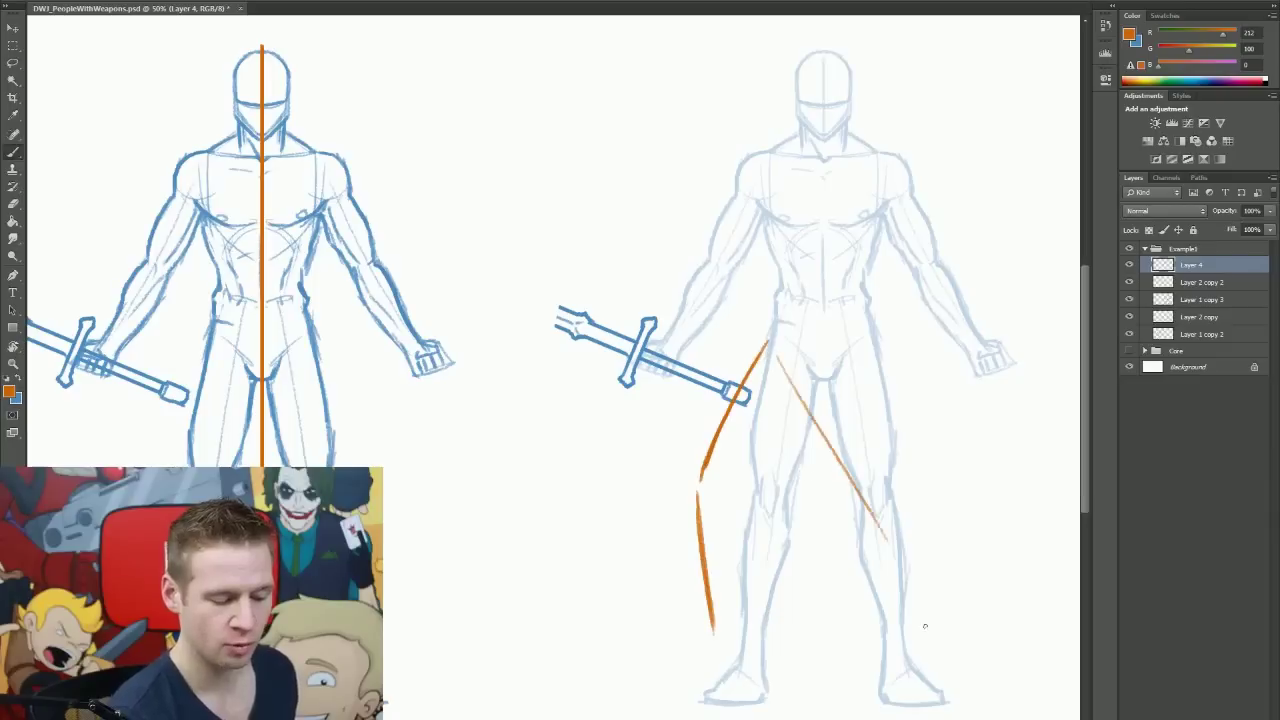
left_click_drag(778, 372, 912, 588)
left_click_drag(772, 360, 820, 426)
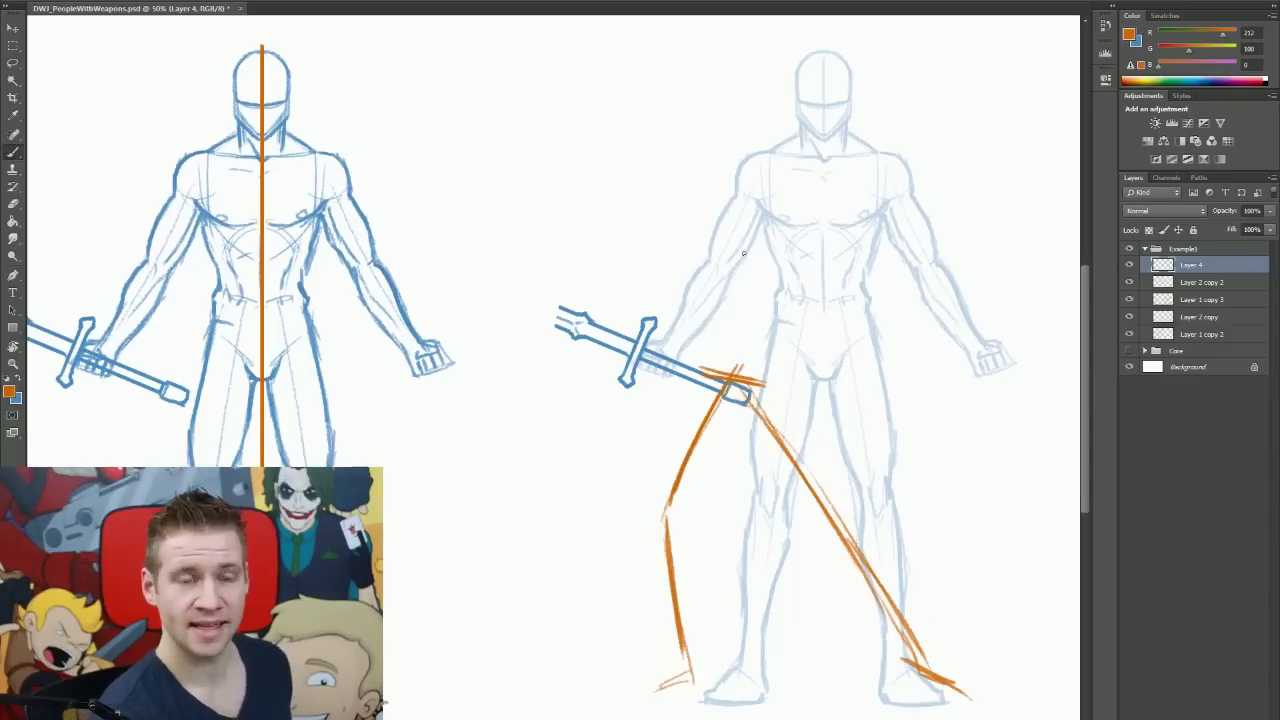
Step: Sketch a curved orange spine rising from the new hips, crossed by a tilted shoulder line sloping down away from the sword side
mouse_move(720, 376)
left_mouse_down()
mouse_move(719, 312)
mouse_move(748, 224)
mouse_move(770, 208)
left_mouse_up()
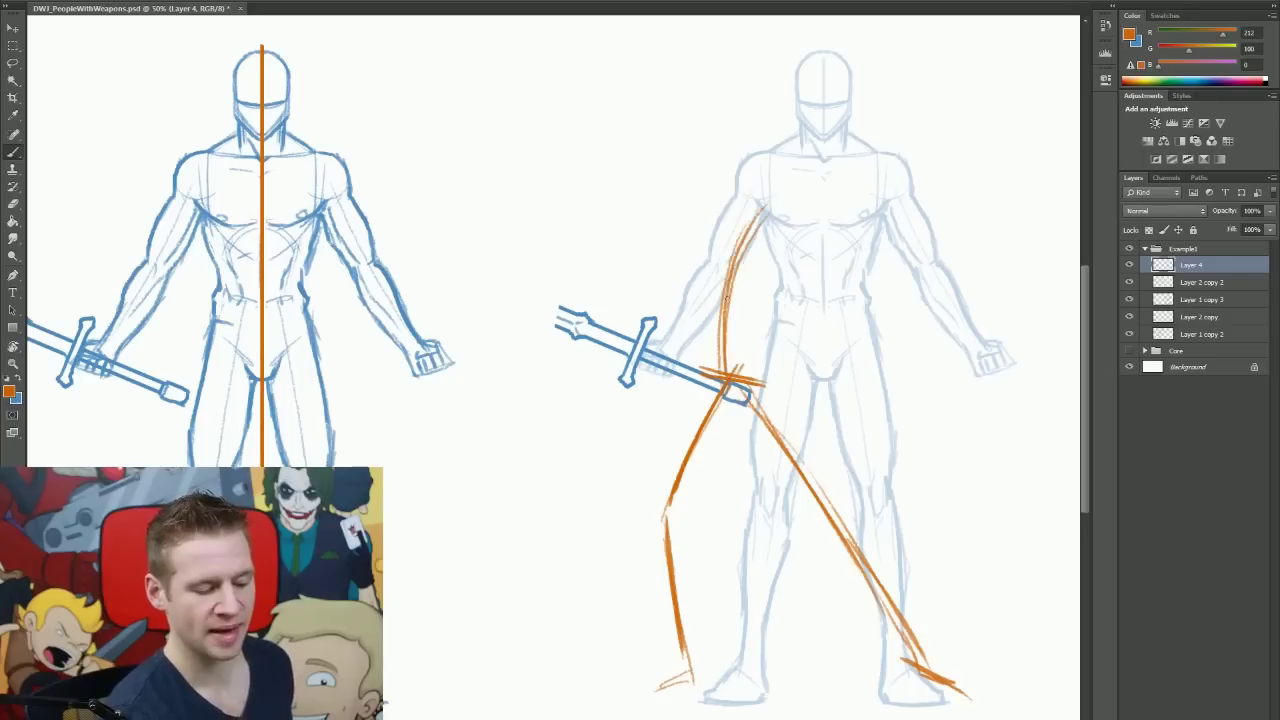
left_click_drag(706, 194, 808, 244)
left_click_drag(784, 230, 690, 193)
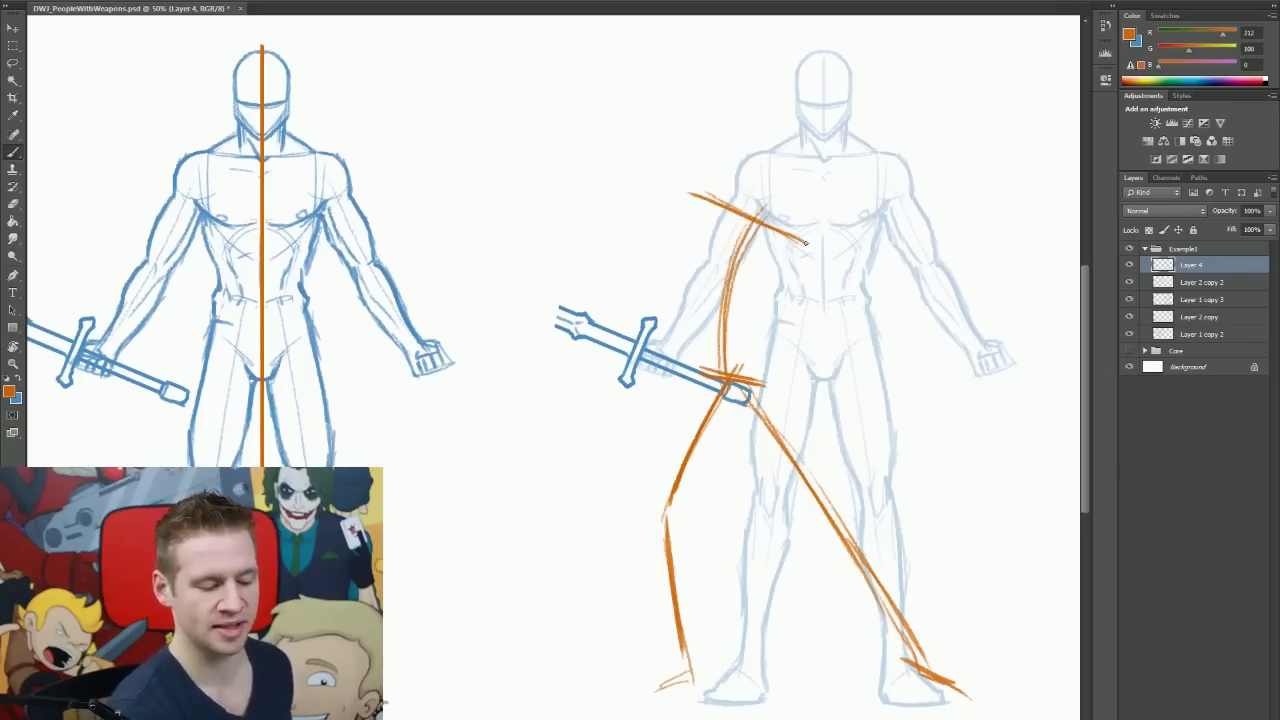
Step: Sketch both arms in orange, one reaching from a circled shoulder to the free hand, the other bent with a boxy fist on the sword side
mouse_move(810, 241)
left_mouse_down()
mouse_move(876, 346)
mouse_move(898, 351)
mouse_move(874, 335)
mouse_move(993, 366)
mouse_move(958, 352)
mouse_move(1010, 370)
left_mouse_up()
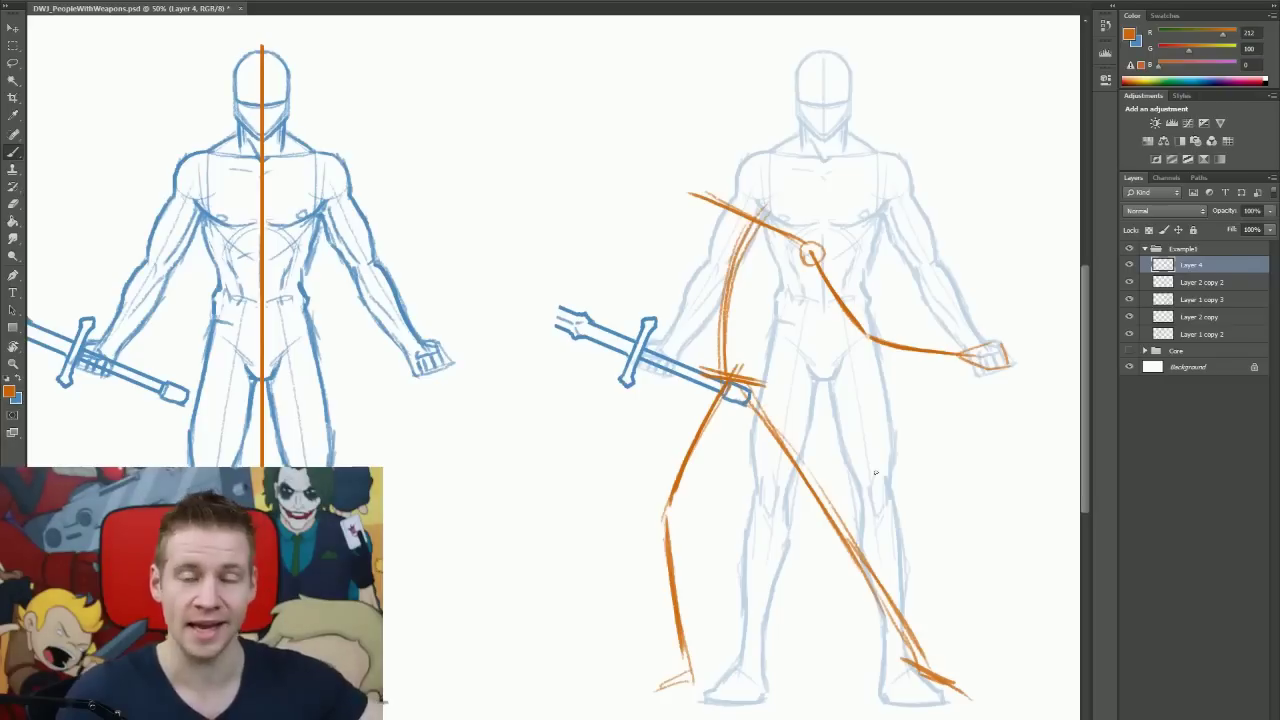
mouse_move(692, 193)
left_mouse_down()
mouse_move(722, 196)
mouse_move(556, 356)
left_mouse_up()
key("ctrl+z")
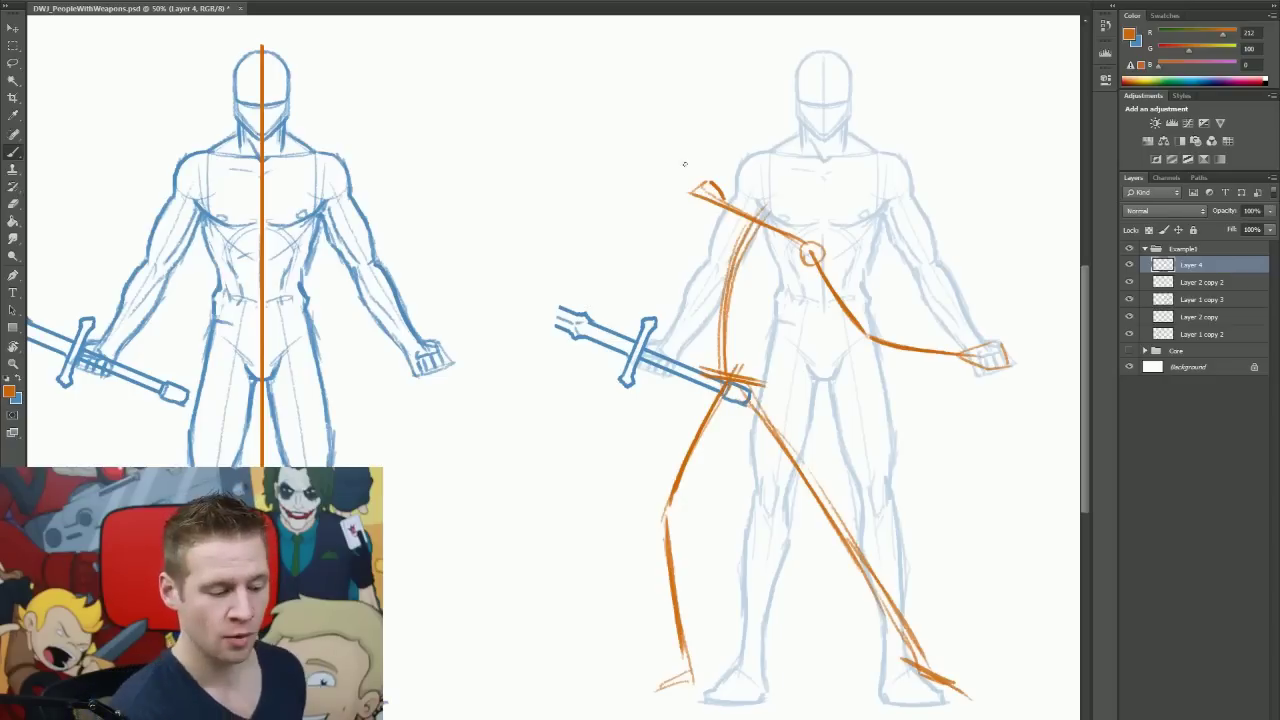
left_click_drag(697, 191, 609, 232)
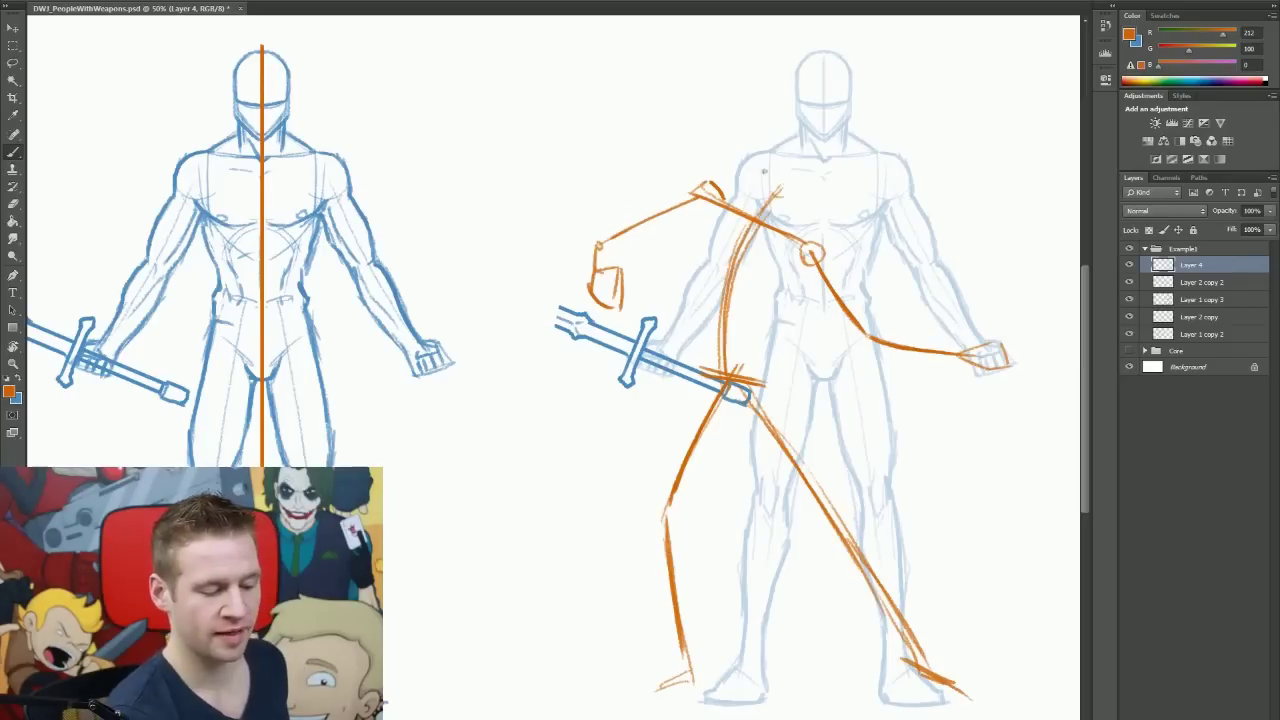
Step: Sketch the tilted orange head with its face guideline and jaw at the top of the curved spine
mouse_move(780, 192)
left_mouse_down()
mouse_move(776, 152)
mouse_move(816, 173)
mouse_move(772, 152)
mouse_move(769, 203)
mouse_move(791, 216)
left_mouse_up()
key("ctrl+z")
left_click_drag(823, 157, 803, 218)
left_click_drag(816, 174, 804, 210)
left_click_drag(824, 142, 808, 172)
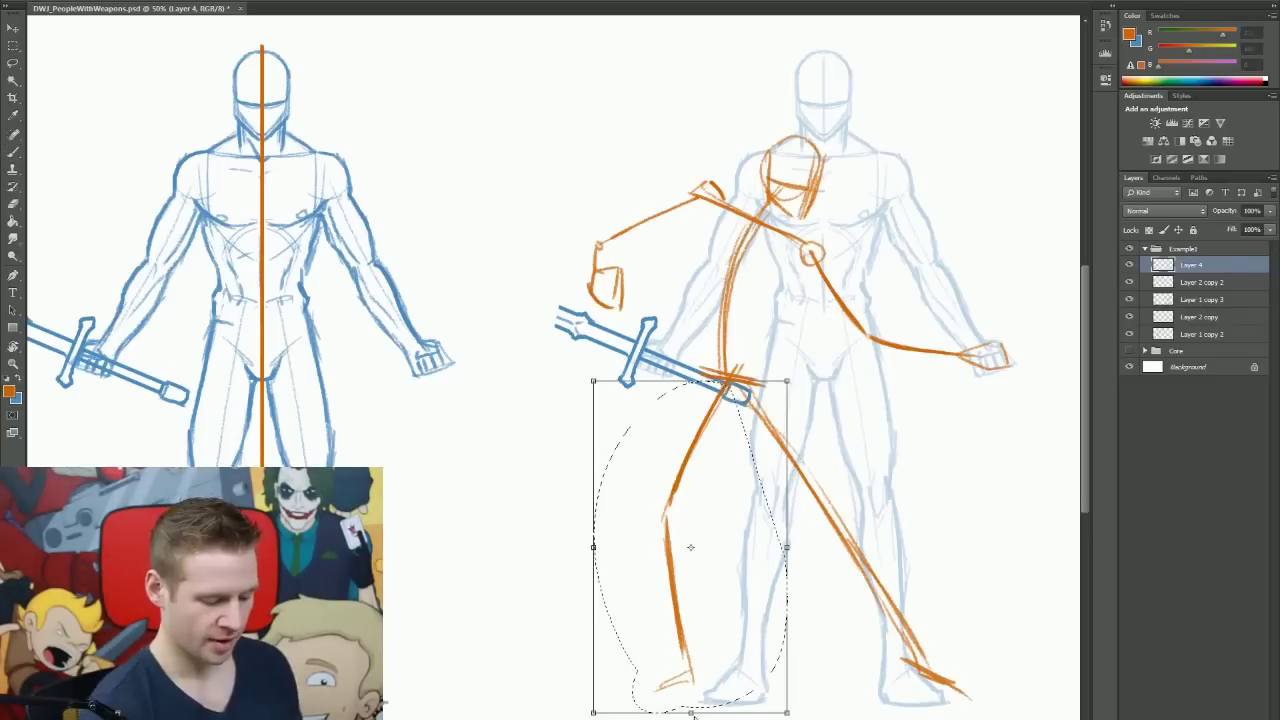
Step: Skew the selected sword-side leg so its knee and foot move farther outward, and clear the selection
left_click_drag(689, 712, 648, 712, "ctrl")
key("Return")
key("ctrl+d")
key("b")
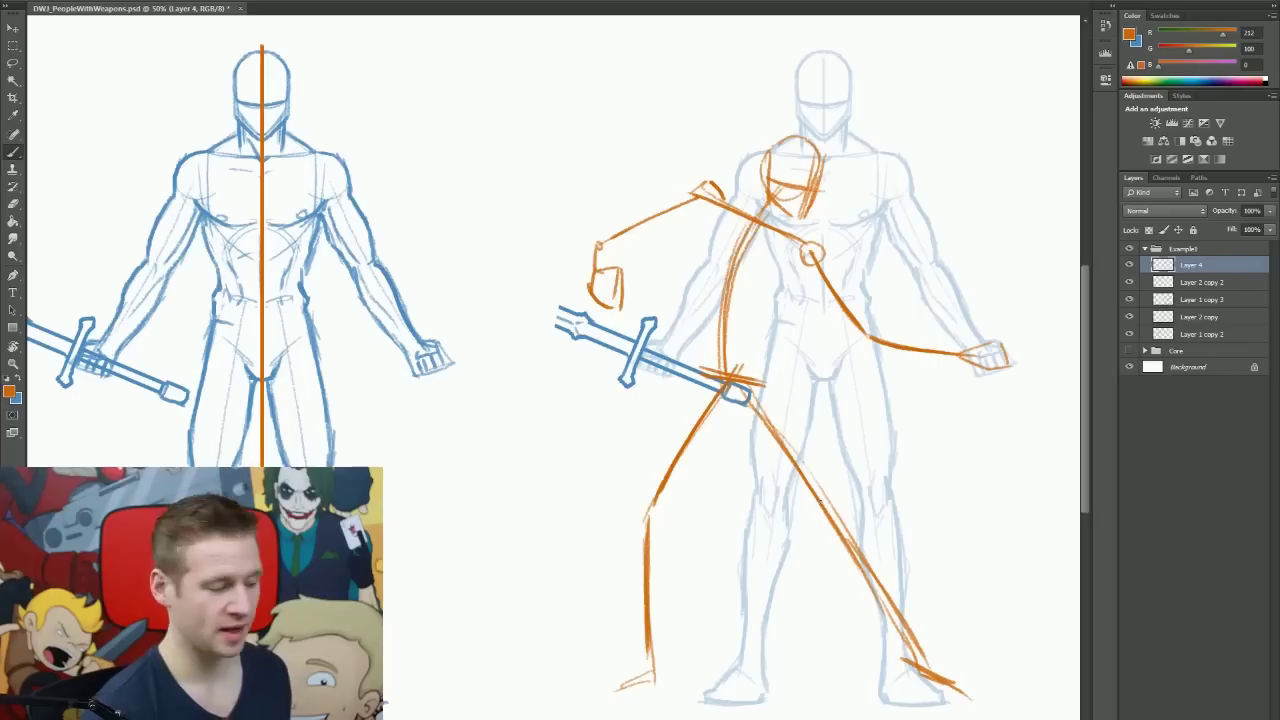
Step: Draw a sweeping orange line of action from beyond the head along the spine and down between the legs
mouse_move(803, 143)
left_mouse_down()
mouse_move(765, 215)
mouse_move(728, 480)
mouse_move(820, 640)
left_mouse_up()
left_click_drag(755, 204, 828, 660)
left_click_drag(724, 420, 830, 658)
mouse_move(750, 236)
left_mouse_down()
mouse_move(876, 99)
mouse_move(896, 98)
left_mouse_up()
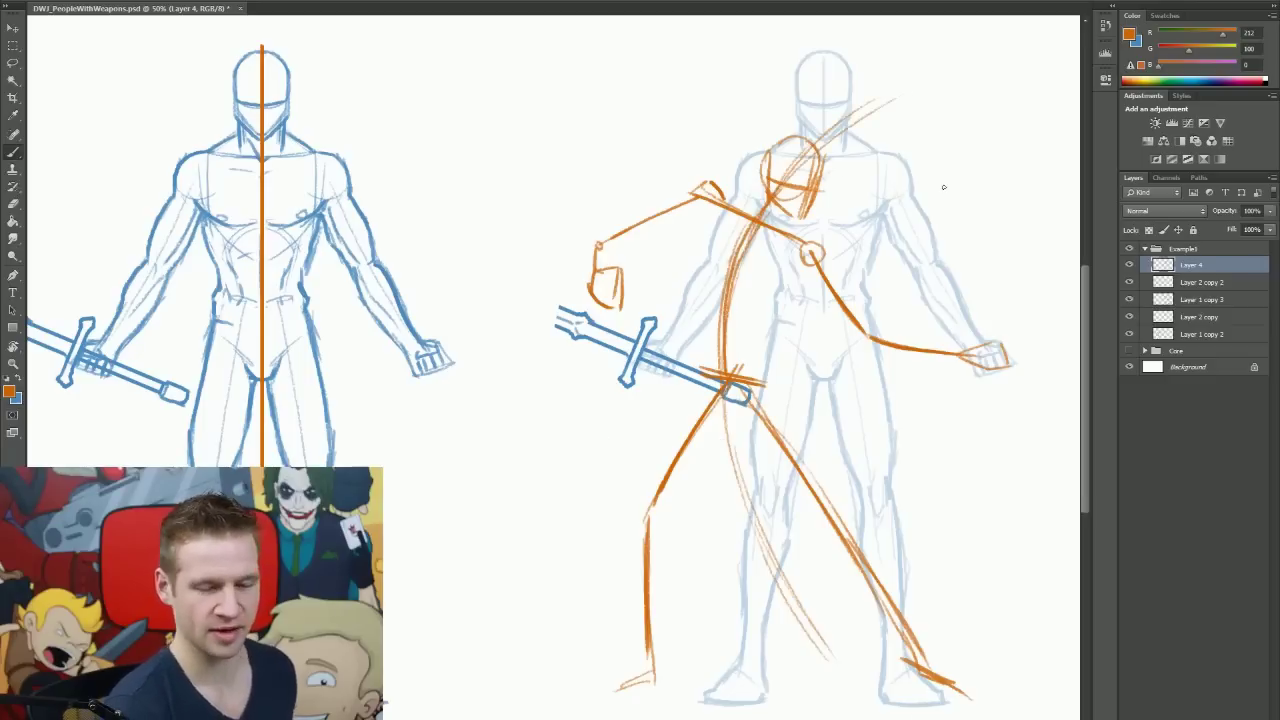
left_click_drag(890, 102, 824, 506)
key("ctrl+z")
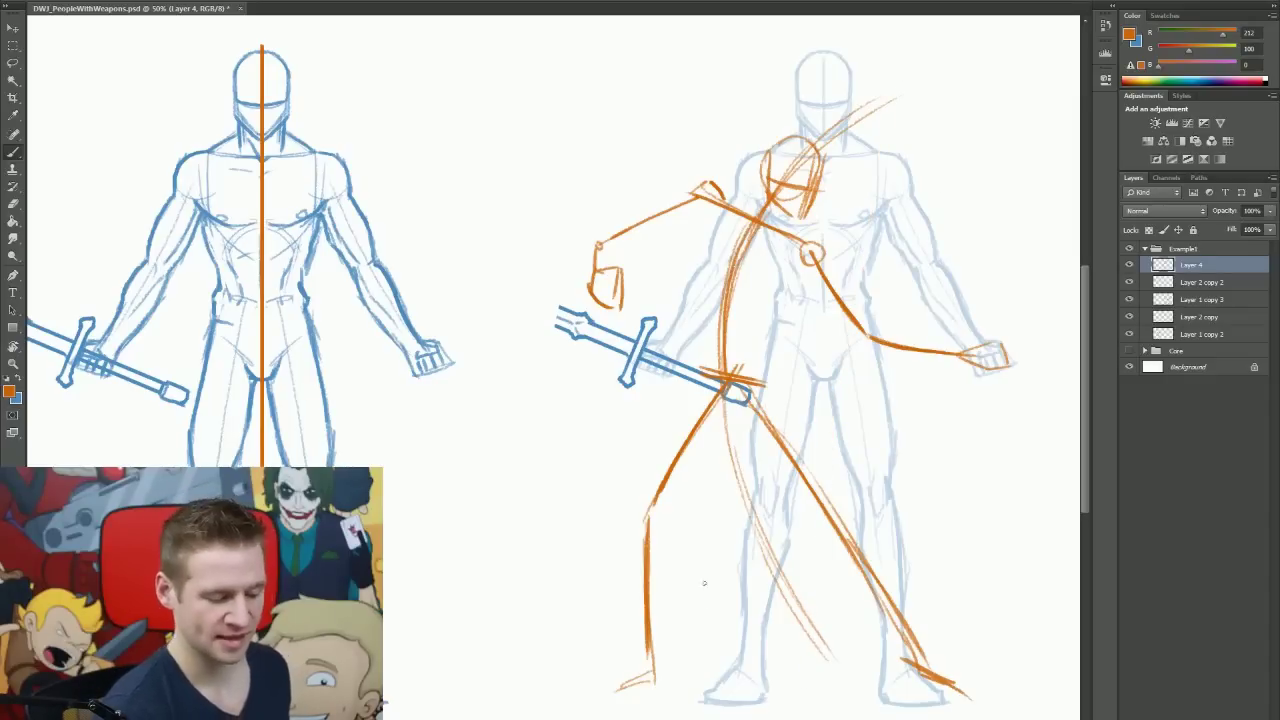
Step: Try a vertical orange balance line through the sword-side foot, undo it, and extend the shin line down to the ankle
left_click_drag(648, 690, 646, 80)
mouse_move(648, 716)
left_mouse_down()
mouse_move(663, 578)
mouse_move(646, 72)
left_mouse_up()
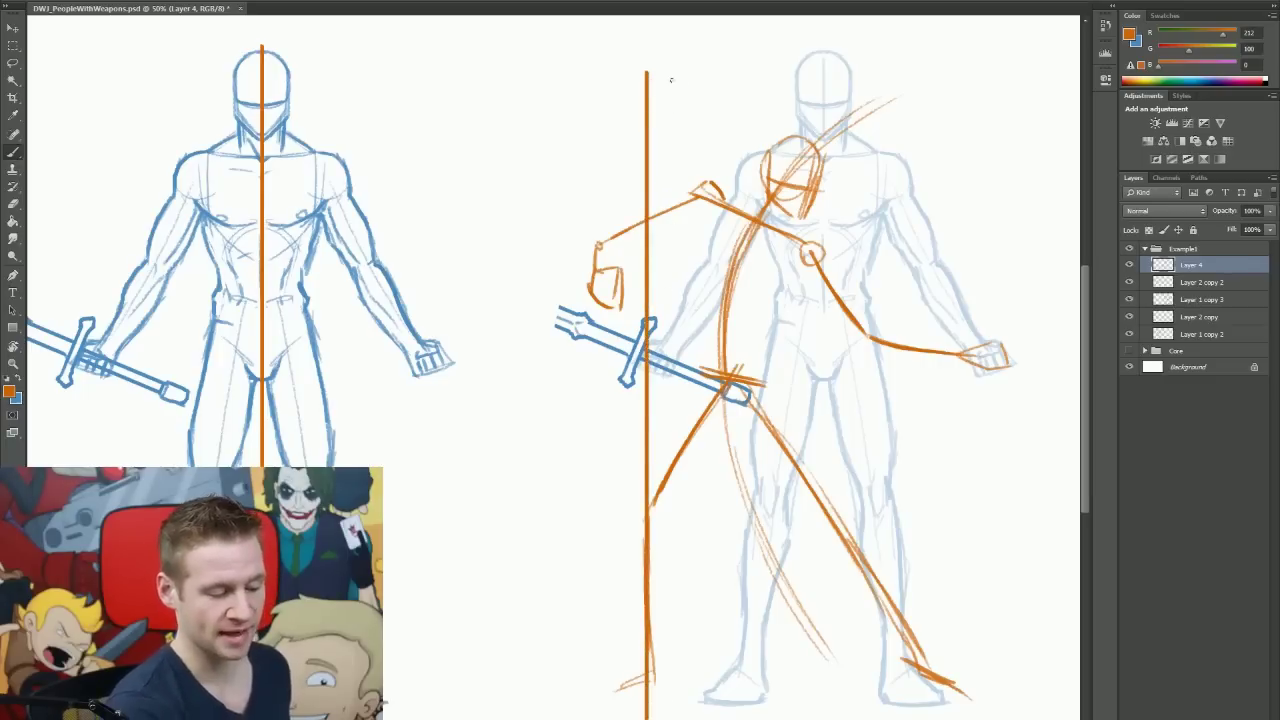
key("ctrl+z")
left_click_drag(649, 650, 651, 682)
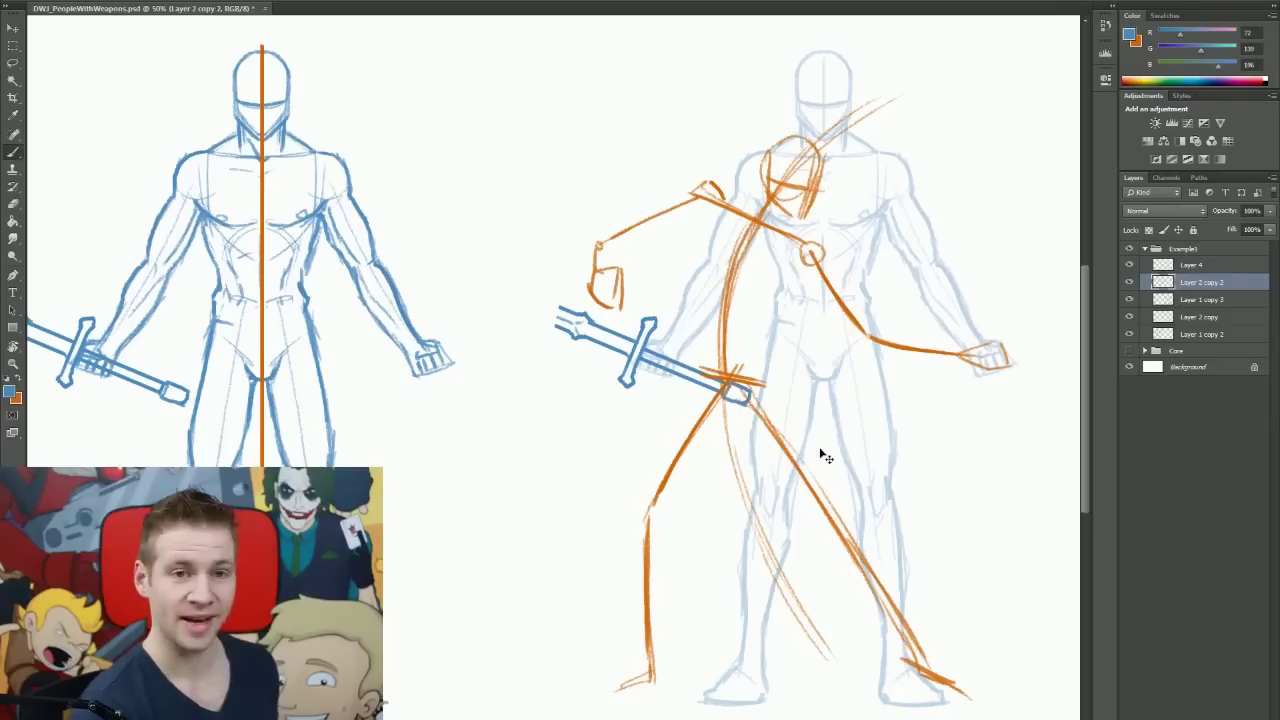
Step: Rotate and move the sword so it stands nearly upright with its grip inside the boxy fist
key("ctrl+t")
left_click_drag(768, 410, 646, 562)
left_click_drag(638, 436, 640, 277)
left_click_drag(796, 198, 752, 297)
left_click_drag(566, 342, 618, 329)
left_click_drag(810, 280, 816, 250)
left_click_drag(655, 320, 640, 329)
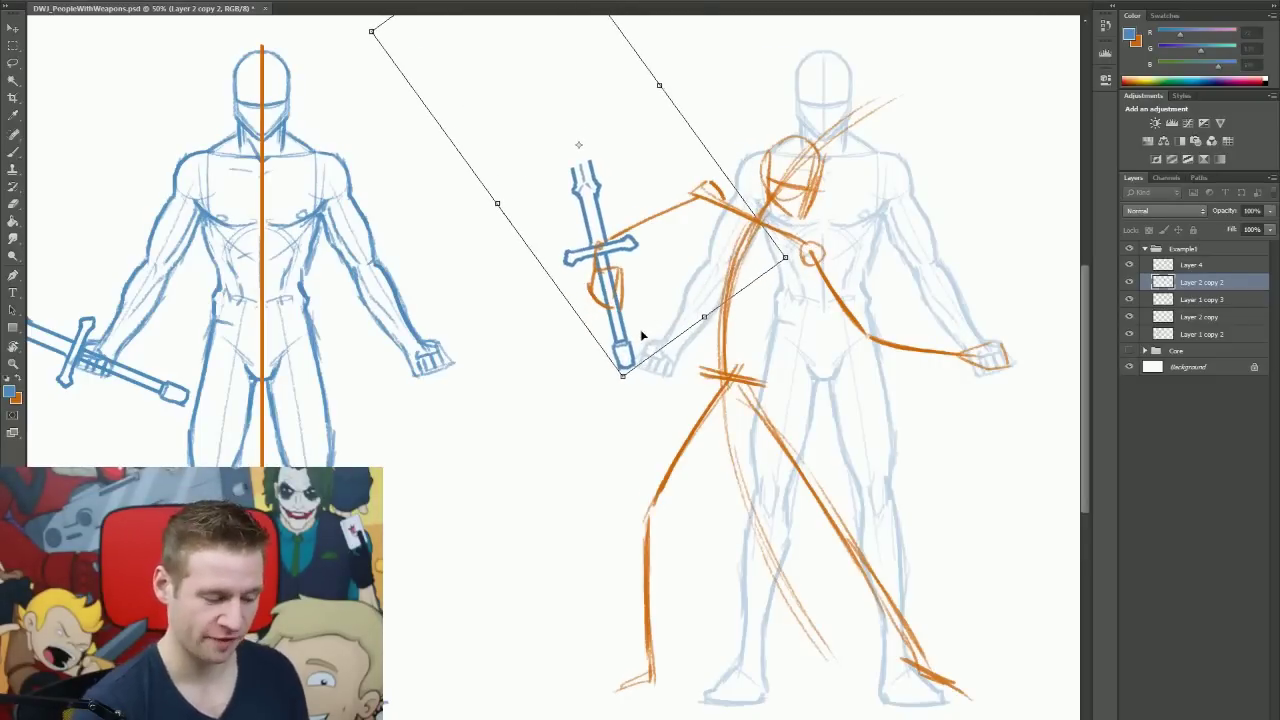
key("Return")
Step: On a new layer, start the blue outline with the head, neck, sword-side shoulder, torso sides and hip
key("ctrl+shift+alt+n")
key("b")
mouse_move(763, 180)
left_mouse_down()
mouse_move(794, 134)
mouse_move(814, 148)
mouse_move(822, 200)
left_mouse_up()
mouse_move(770, 152)
left_mouse_down()
mouse_move(762, 190)
mouse_move(800, 230)
left_mouse_up()
left_click_drag(764, 188, 738, 204)
left_click_drag(786, 216, 775, 228)
mouse_move(734, 198)
left_mouse_down()
mouse_move(678, 200)
mouse_move(700, 350)
left_mouse_up()
mouse_move(745, 270)
left_mouse_down()
mouse_move(785, 305)
mouse_move(790, 345)
left_mouse_up()
left_click_drag(720, 390, 702, 428)
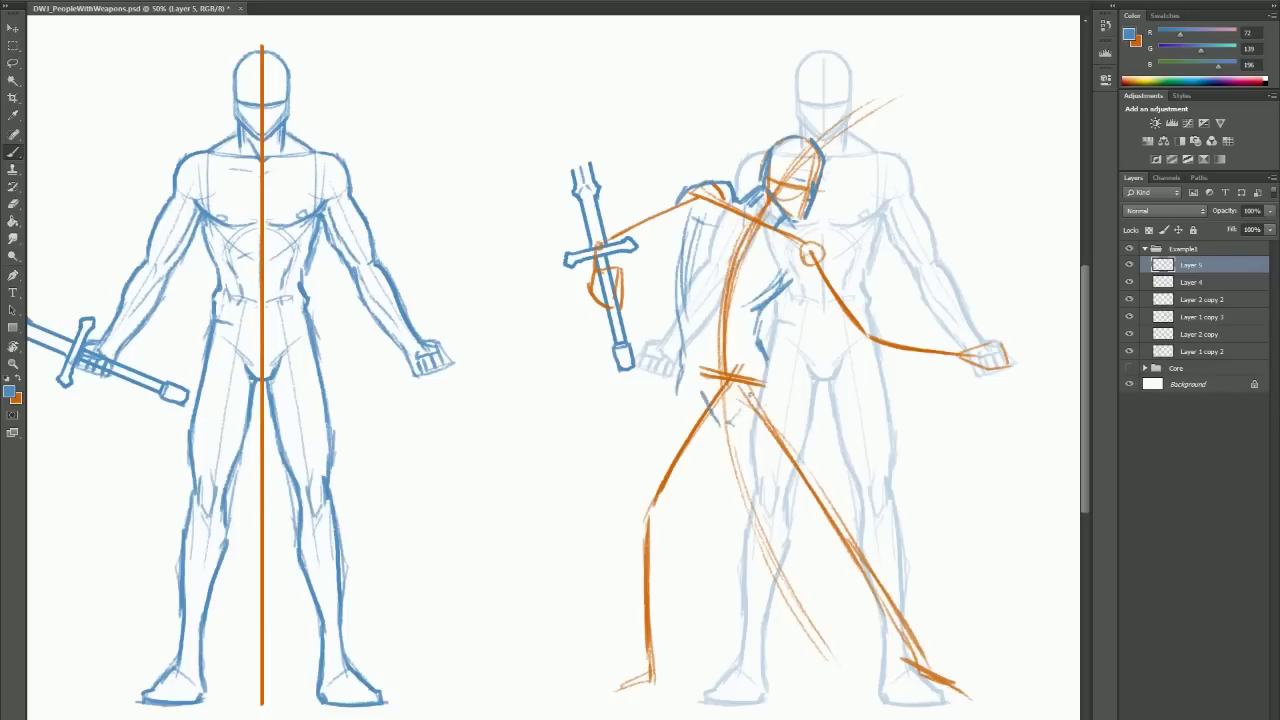
Step: Outline the sword-side thigh and the whole outstretched leg with its foot in blue
left_click_drag(685, 380, 635, 500)
left_click_drag(715, 420, 665, 535)
left_click_drag(768, 368, 844, 495)
left_click_drag(745, 415, 980, 705)
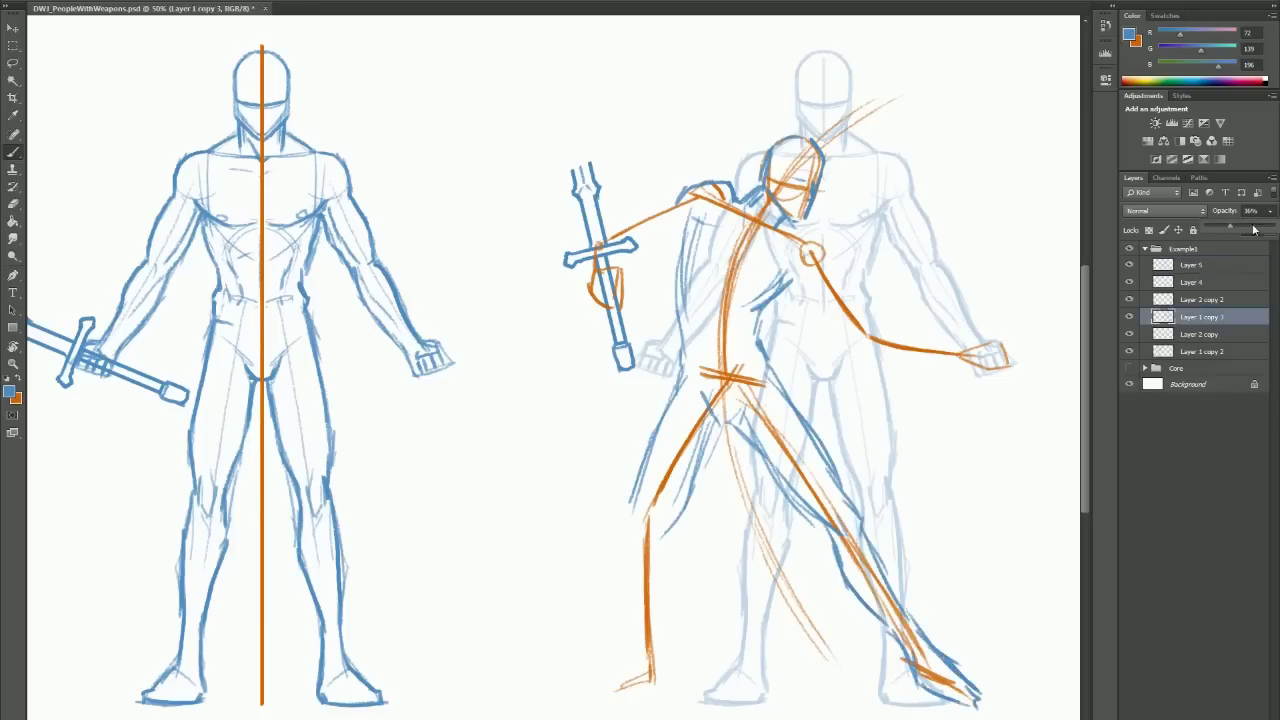
Step: Outline the raised sword arm in blue from the shoulder to the wrist
left_click_drag(672, 208, 606, 232)
left_click_drag(670, 238, 618, 262)
left_click_drag(670, 206, 590, 286)
left_click_drag(692, 188, 662, 208)
Step: Outline the free arm in blue from the shoulder to the wrist and add the adjoining back contours
mouse_move(776, 226)
left_mouse_down()
mouse_move(824, 290)
mouse_move(792, 302)
left_mouse_up()
left_click_drag(764, 226, 730, 292)
mouse_move(740, 302)
left_mouse_down()
mouse_move(734, 372)
mouse_move(714, 394)
left_mouse_up()
mouse_move(796, 294)
left_mouse_down()
mouse_move(852, 342)
mouse_move(860, 334)
mouse_move(922, 374)
left_mouse_up()
mouse_move(890, 338)
left_mouse_down()
mouse_move(996, 352)
mouse_move(1012, 370)
mouse_move(945, 378)
mouse_move(1014, 340)
left_mouse_up()
Step: Draw the open fingers of the free hand and the fist gripping the sword handle in blue
key("e")
key("b")
key("m")
left_click_drag(985, 365, 977, 369)
key("b")
left_click_drag(612, 266, 598, 311)
left_click_drag(574, 180, 564, 138)
key("ctrl+z")
Step: Outline the sword-side leg in blue, covering the thigh, knee, shin and planted foot
left_click_drag(678, 375, 632, 516)
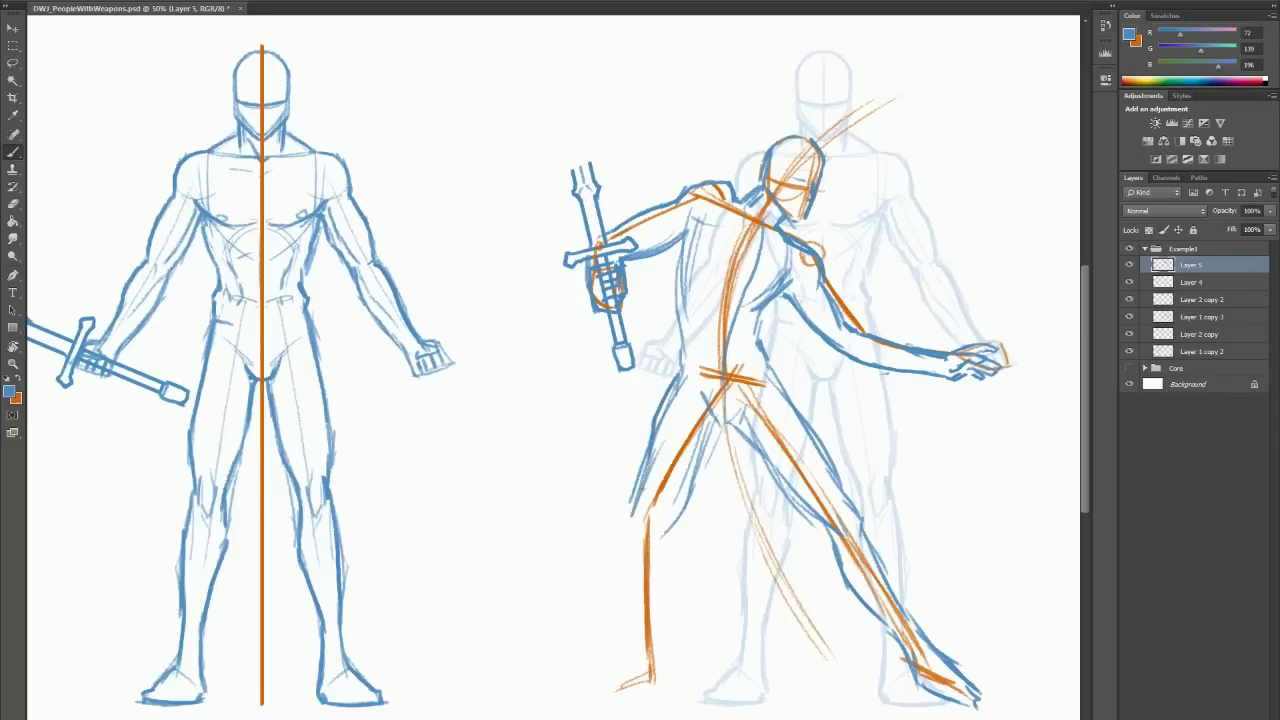
left_click_drag(670, 422, 632, 522)
left_click_drag(700, 426, 656, 534)
left_click_drag(646, 486, 632, 548)
left_click_drag(686, 400, 648, 486)
mouse_move(642, 518)
left_mouse_down()
mouse_move(636, 604)
mouse_move(668, 660)
left_mouse_up()
mouse_move(652, 624)
left_mouse_down()
mouse_move(646, 662)
mouse_move(680, 688)
left_mouse_up()
left_click_drag(680, 646, 664, 694)
Step: Add blue contours for the inner thigh, armpit, back and waist of the leaning figure
left_click_drag(712, 408, 800, 510)
left_click_drag(674, 228, 712, 246)
left_click_drag(716, 242, 672, 318)
left_click_drag(746, 300, 730, 342)
left_click_drag(688, 314, 678, 360)
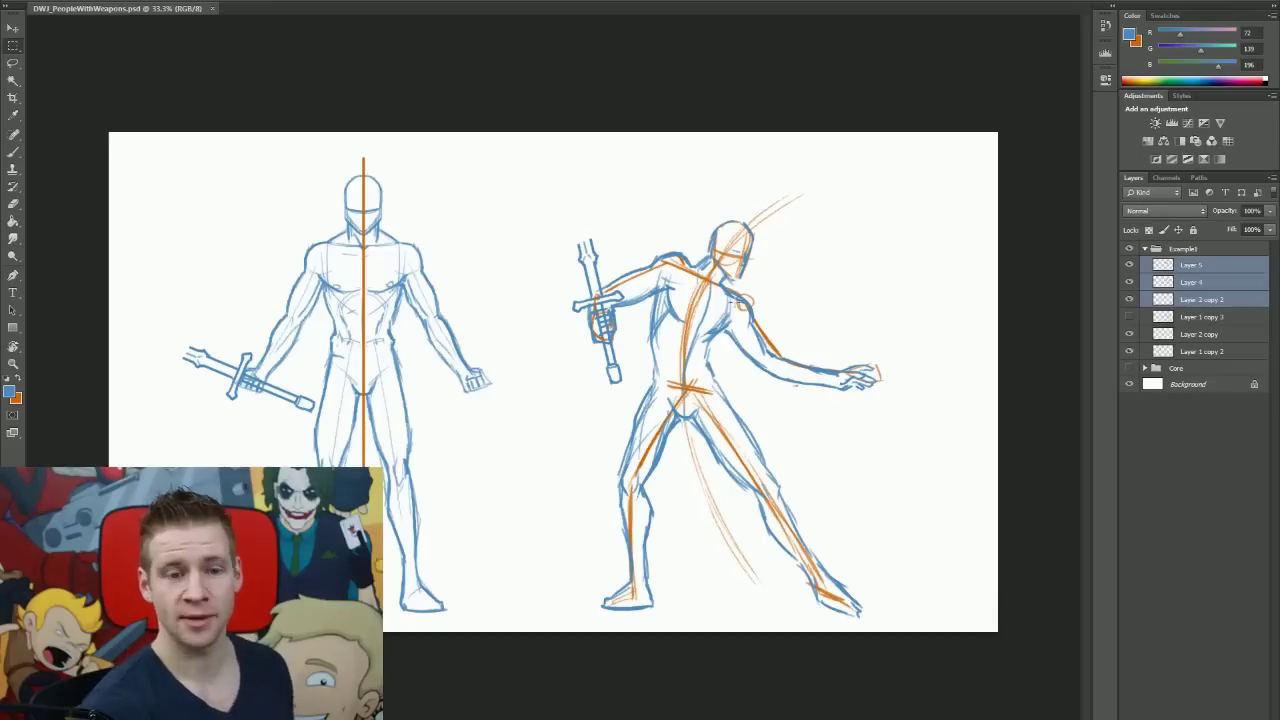
Step: Return to Layer 4 with orange and strengthen the line of action from above the head down between the legs
left_click(1190, 268)
key("b")
key("alt+bracketleft")
key("x")
mouse_move(792, 196)
left_mouse_down()
mouse_move(690, 320)
mouse_move(702, 494)
mouse_move(770, 602)
left_mouse_up()
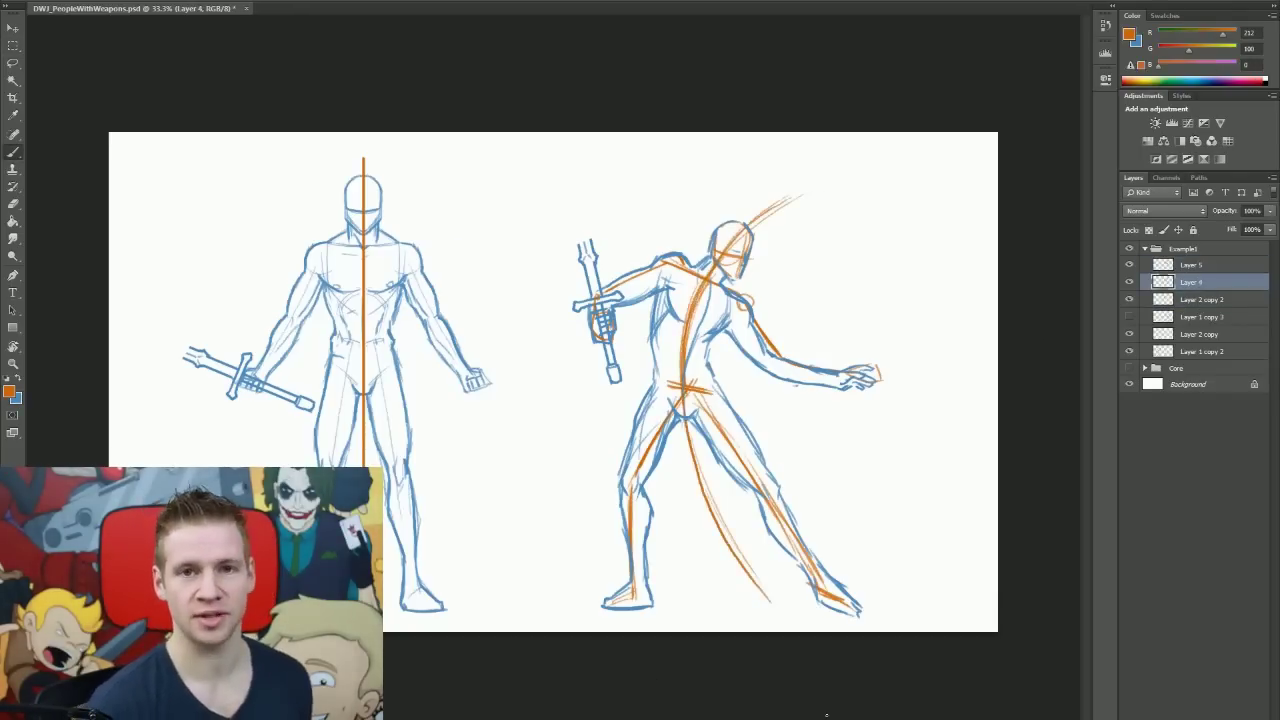
Step: Draw a vertical orange balance line through the planted foot and accent the raised shoulder and sword hand with an upward arrow and strokes
left_click_drag(641, 605, 641, 183)
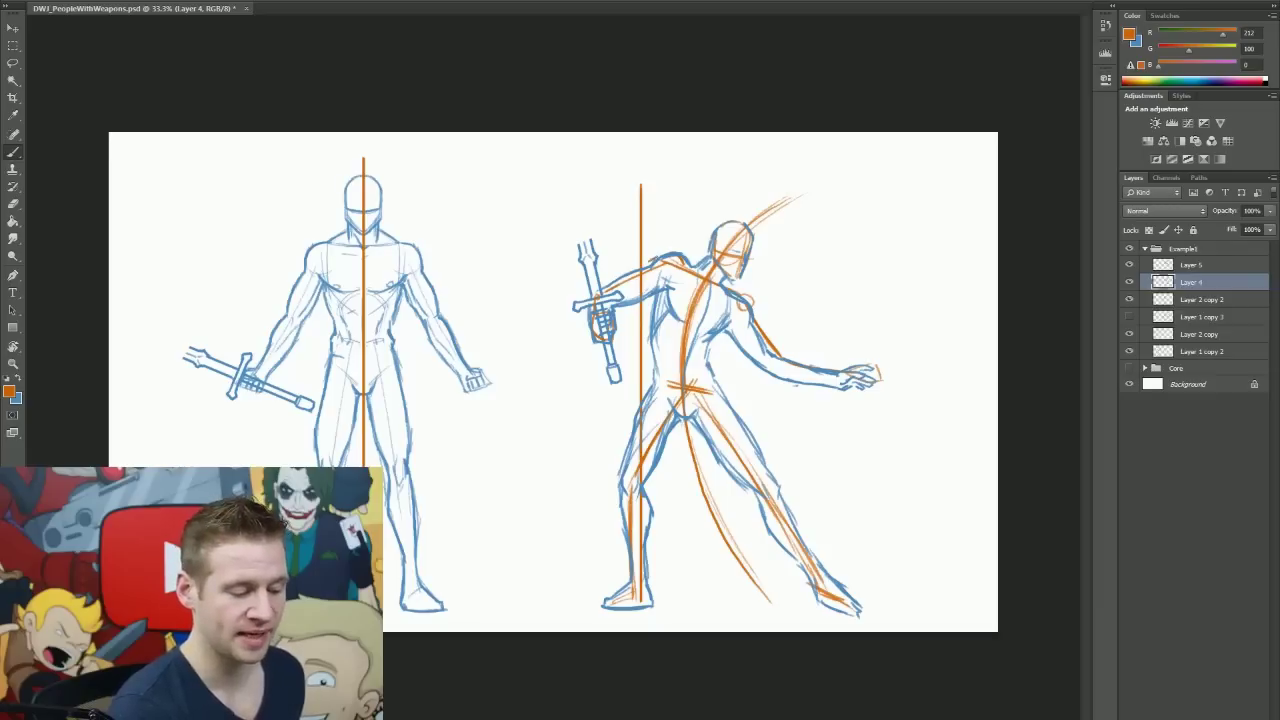
mouse_move(688, 253)
left_mouse_down()
mouse_move(561, 272)
mouse_move(556, 258)
mouse_move(562, 267)
left_mouse_up()
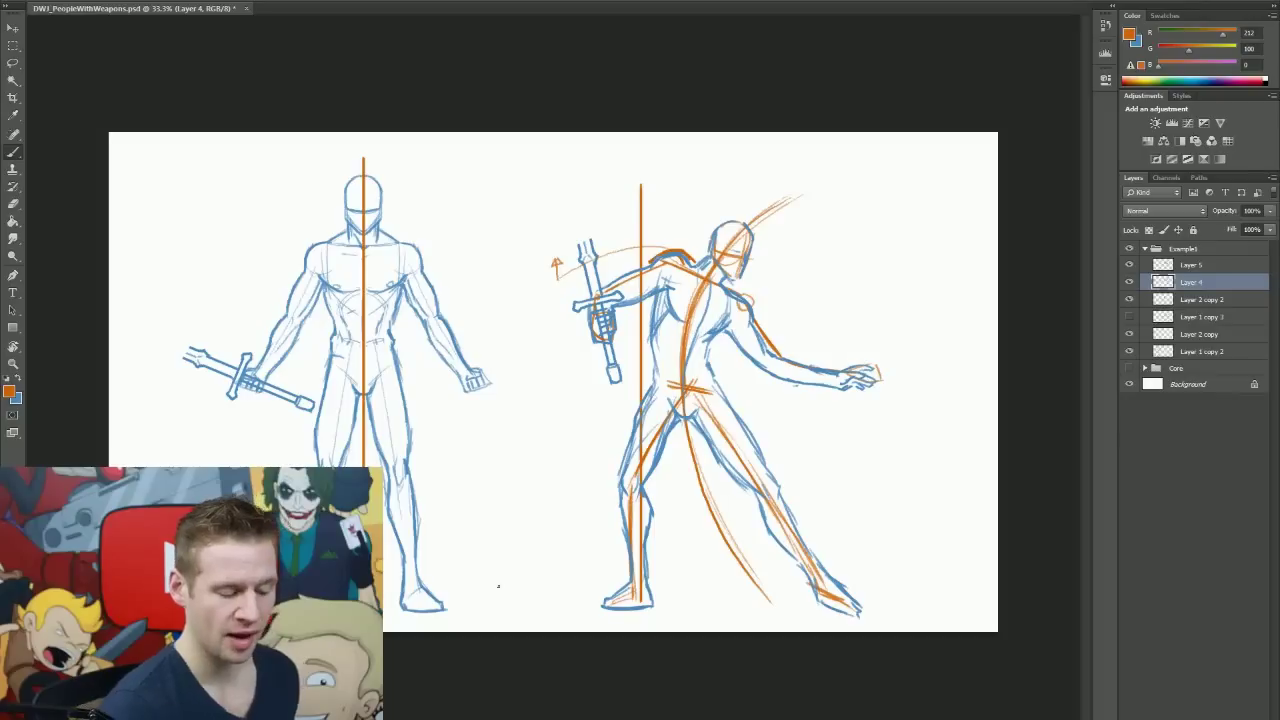
mouse_move(583, 310)
left_mouse_down()
mouse_move(584, 344)
mouse_move(602, 352)
left_mouse_up()
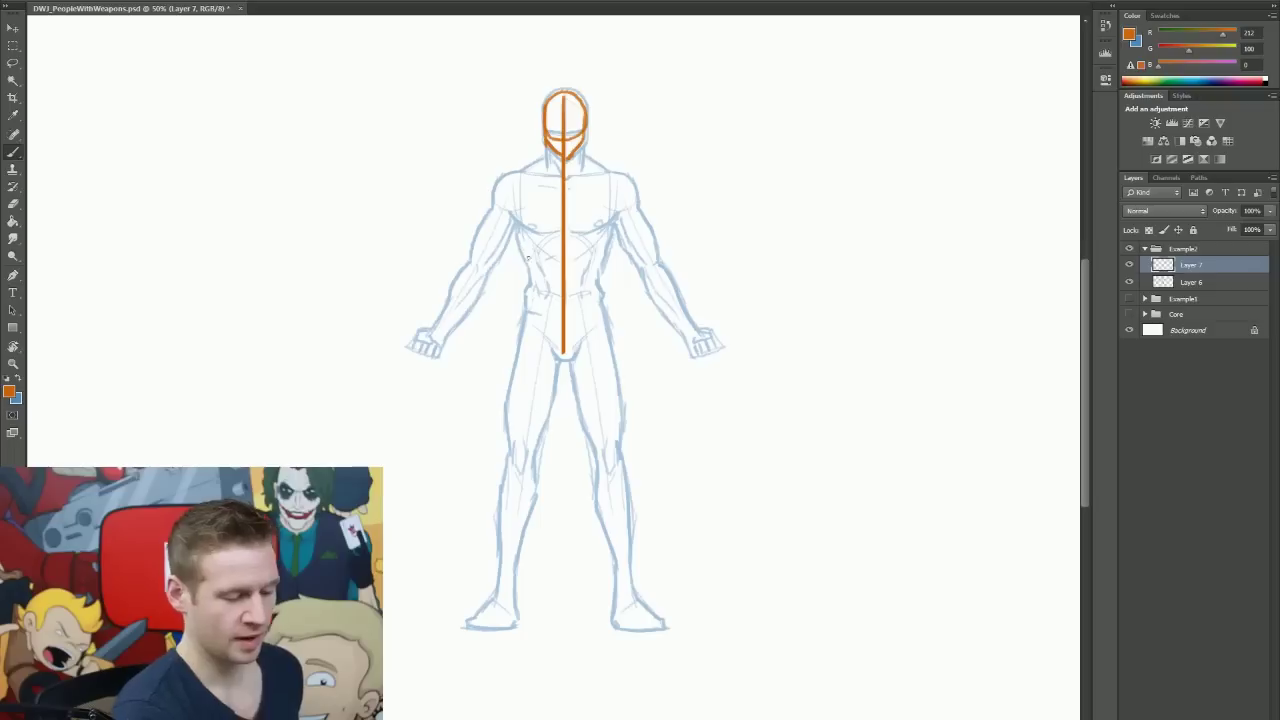
Step: Draw an orange ribcage oval with a lower arch and a boxy pelvis over the faint front-facing figure
mouse_move(530, 268)
left_mouse_down()
mouse_move(518, 203)
mouse_move(600, 184)
left_mouse_up()
key("ctrl+z")
mouse_move(529, 266)
left_mouse_down()
mouse_move(562, 164)
mouse_move(604, 226)
mouse_move(598, 258)
mouse_move(557, 271)
left_mouse_up()
mouse_move(527, 262)
left_mouse_down()
mouse_move(588, 276)
mouse_move(601, 253)
left_mouse_up()
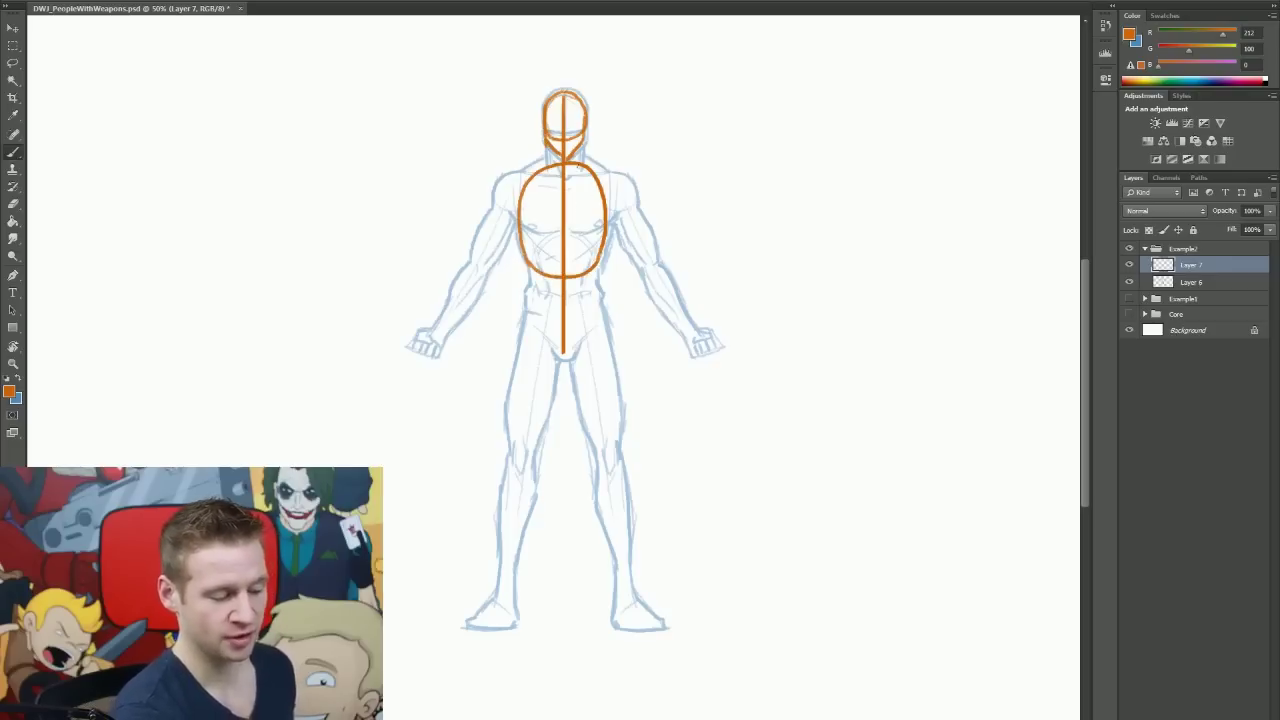
left_click_drag(531, 266, 600, 262)
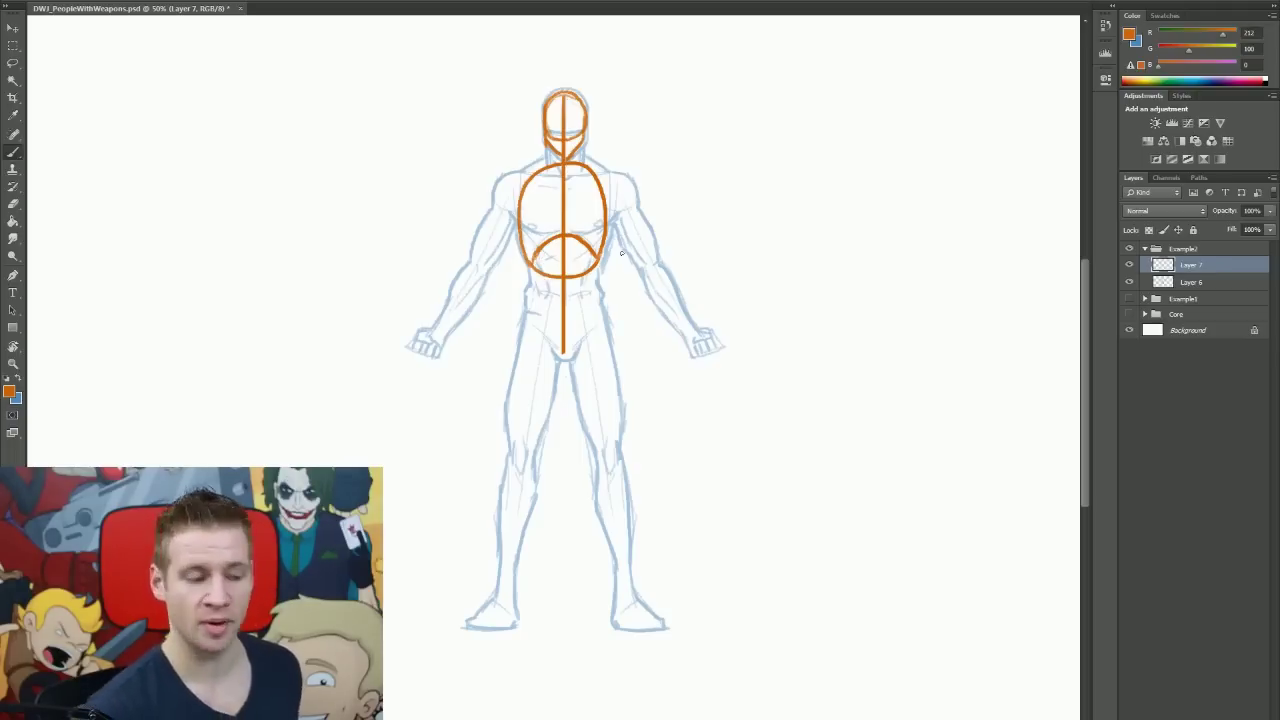
left_click_drag(526, 349, 596, 349)
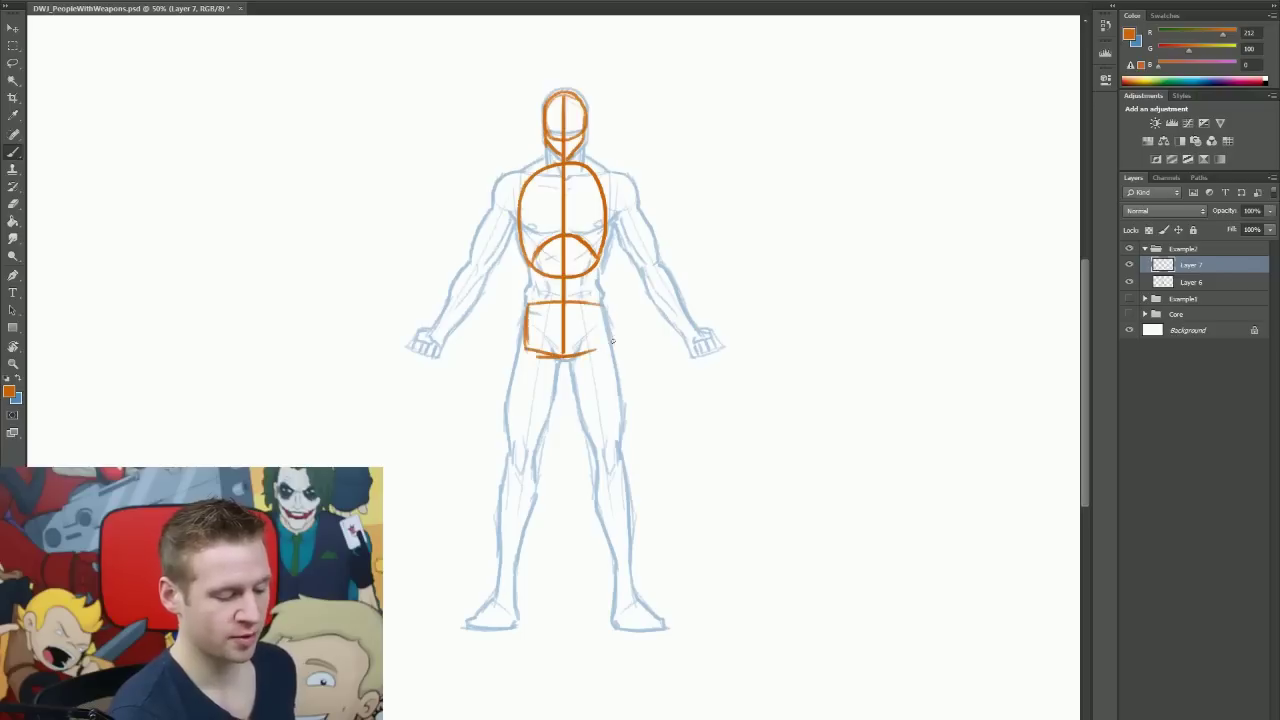
mouse_move(599, 305)
left_mouse_down()
mouse_move(603, 352)
mouse_move(602, 320)
left_mouse_up()
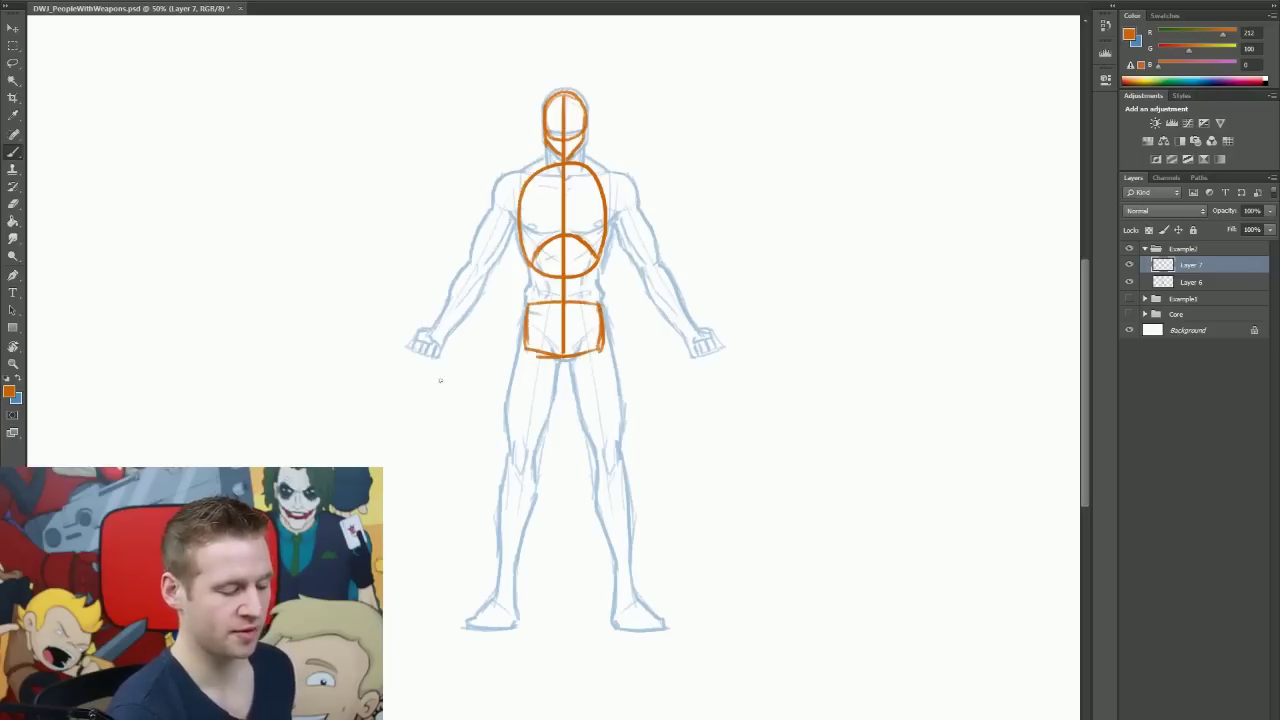
Step: Draw circles for both shoulders and straight orange lines for the upper arms and forearms
mouse_move(520, 214)
left_mouse_down()
mouse_move(516, 173)
mouse_move(532, 211)
mouse_move(586, 206)
left_mouse_up()
left_click_drag(510, 195, 427, 352)
left_click_drag(622, 212, 696, 338)
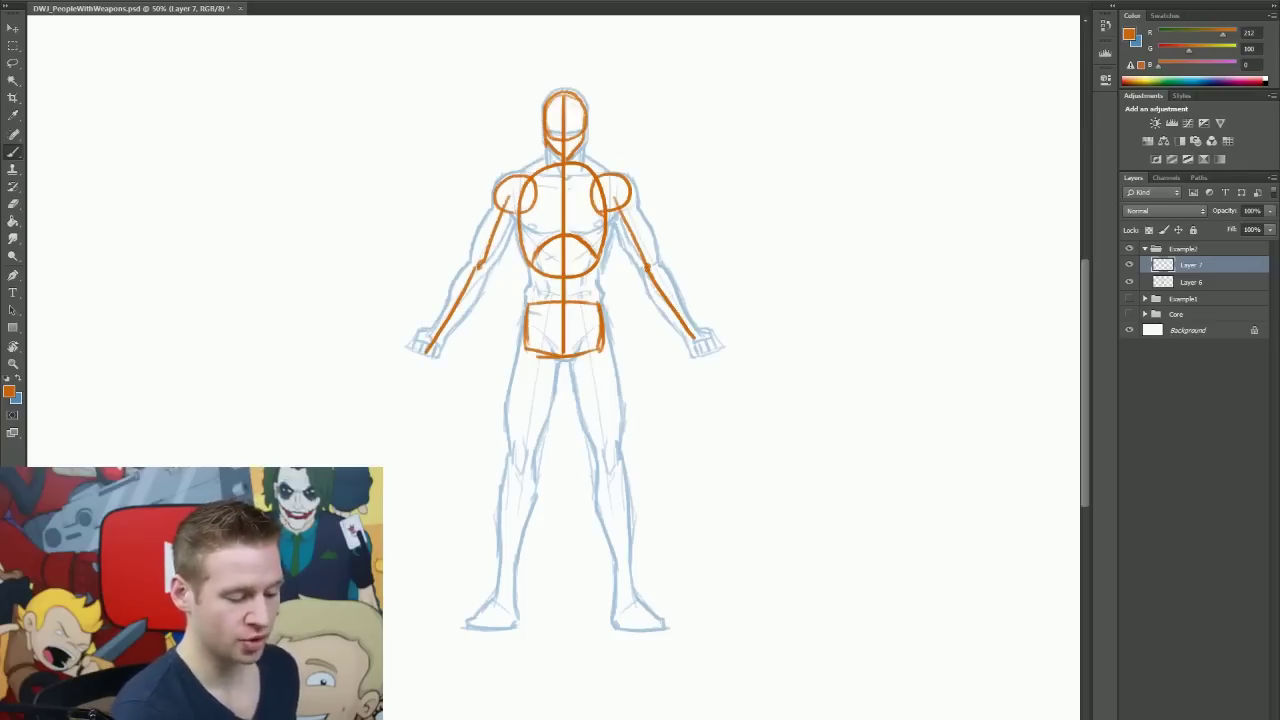
Step: Add the orange leg lines with knee joints and outline both wedge-shaped feet on the front-facing figure
left_click_drag(540, 334, 518, 450)
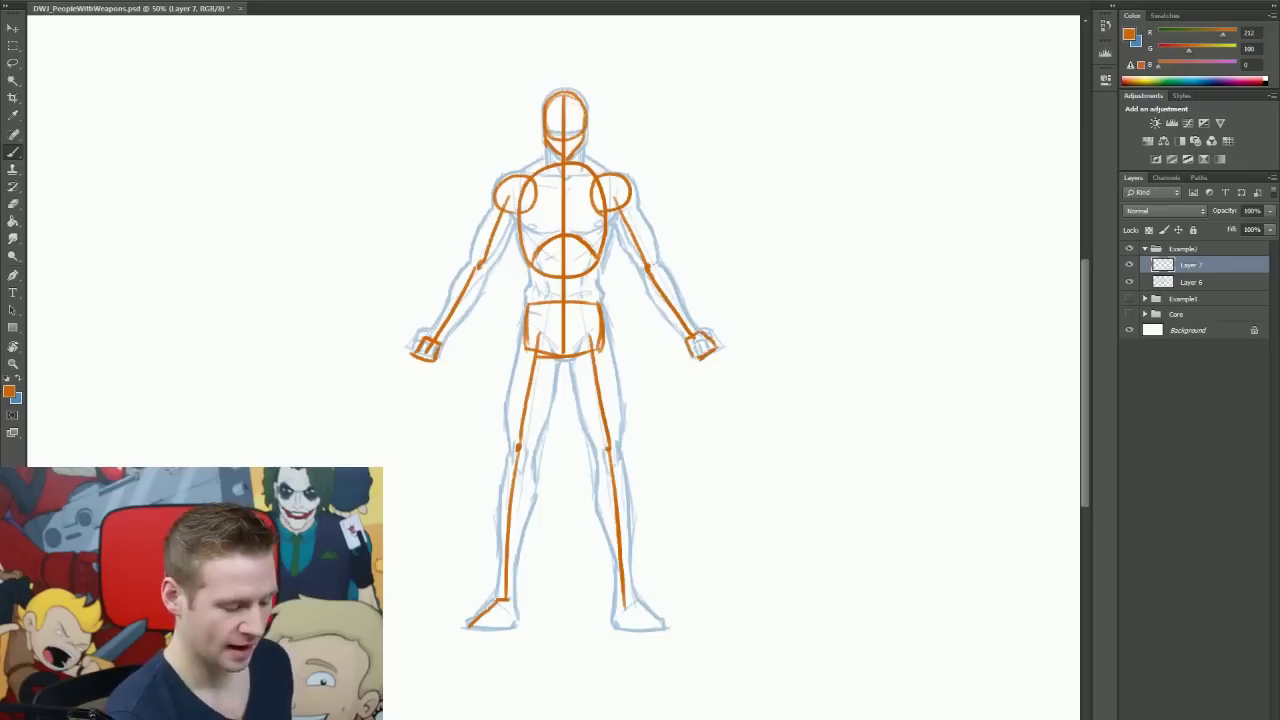
left_click_drag(505, 600, 516, 620)
left_click_drag(616, 604, 668, 628)
mouse_move(624, 608)
left_mouse_down()
mouse_move(616, 628)
mouse_move(668, 628)
left_mouse_up()
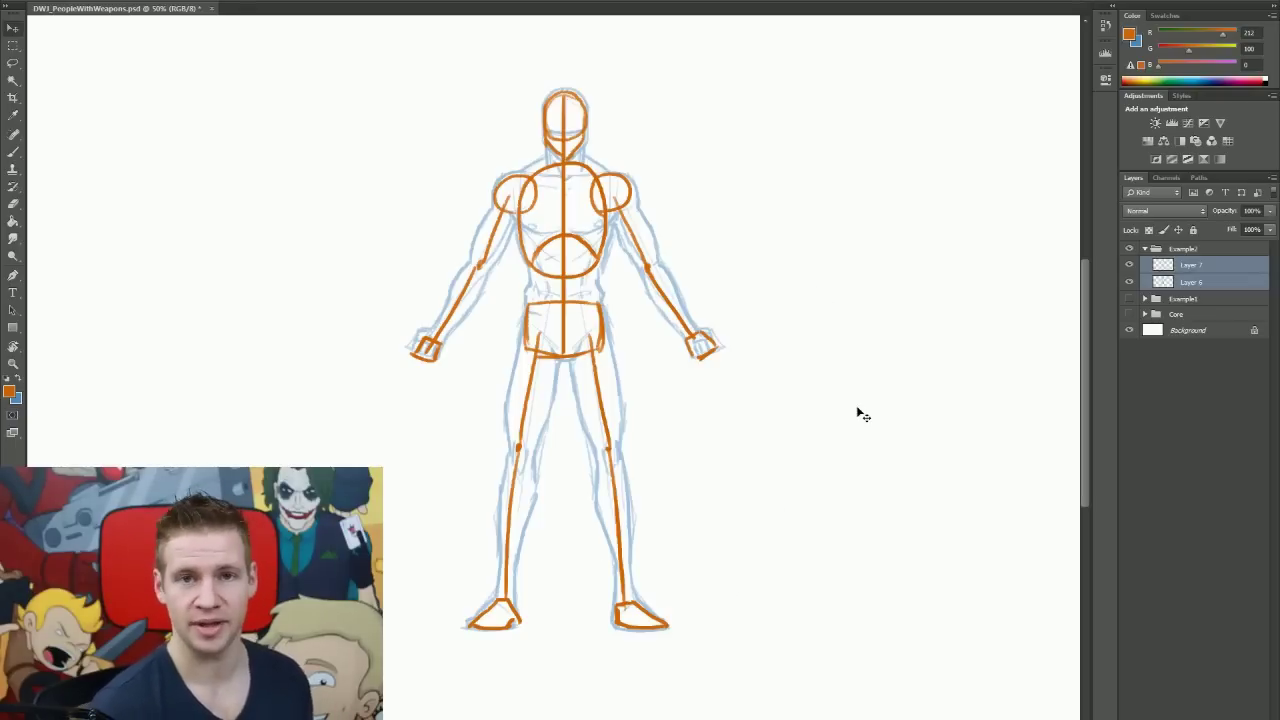
Step: Move the front-facing figure's two layers toward the canvas's left side to free space for a new pose
left_click_drag(860, 494, 491, 500)
scroll(553, 367, "left", 3)
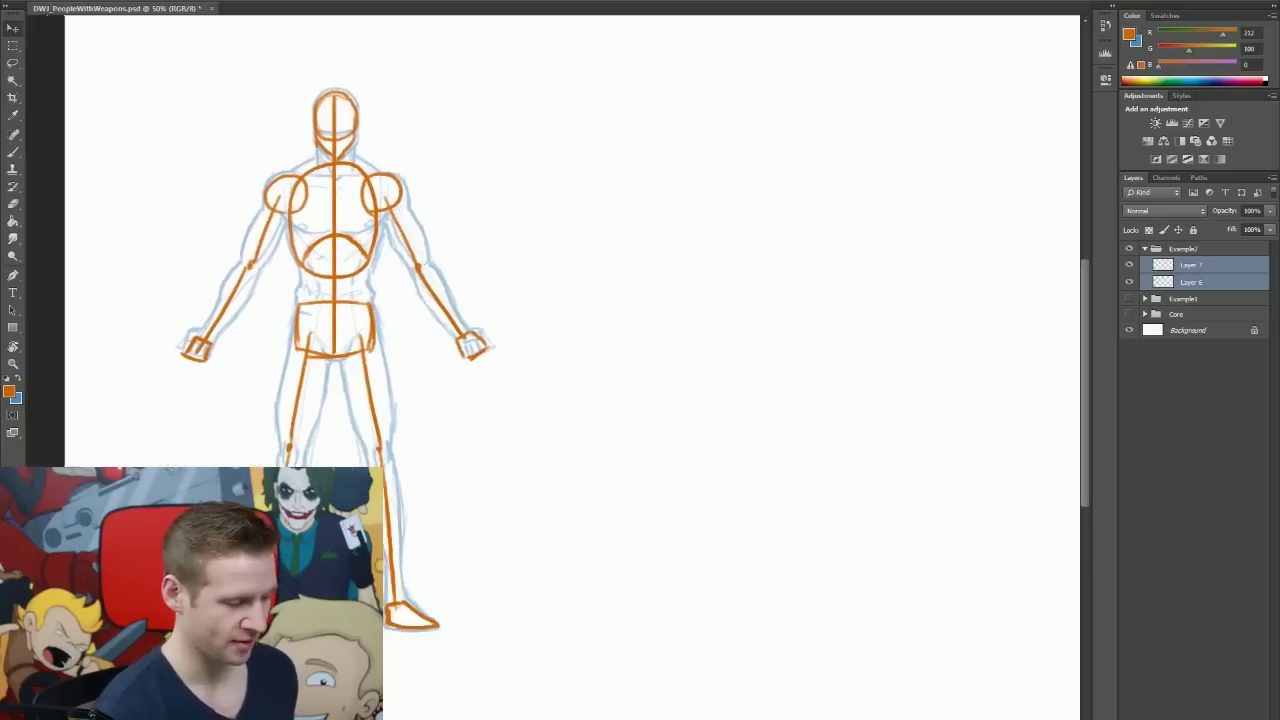
left_click_drag(731, 586, 697, 583)
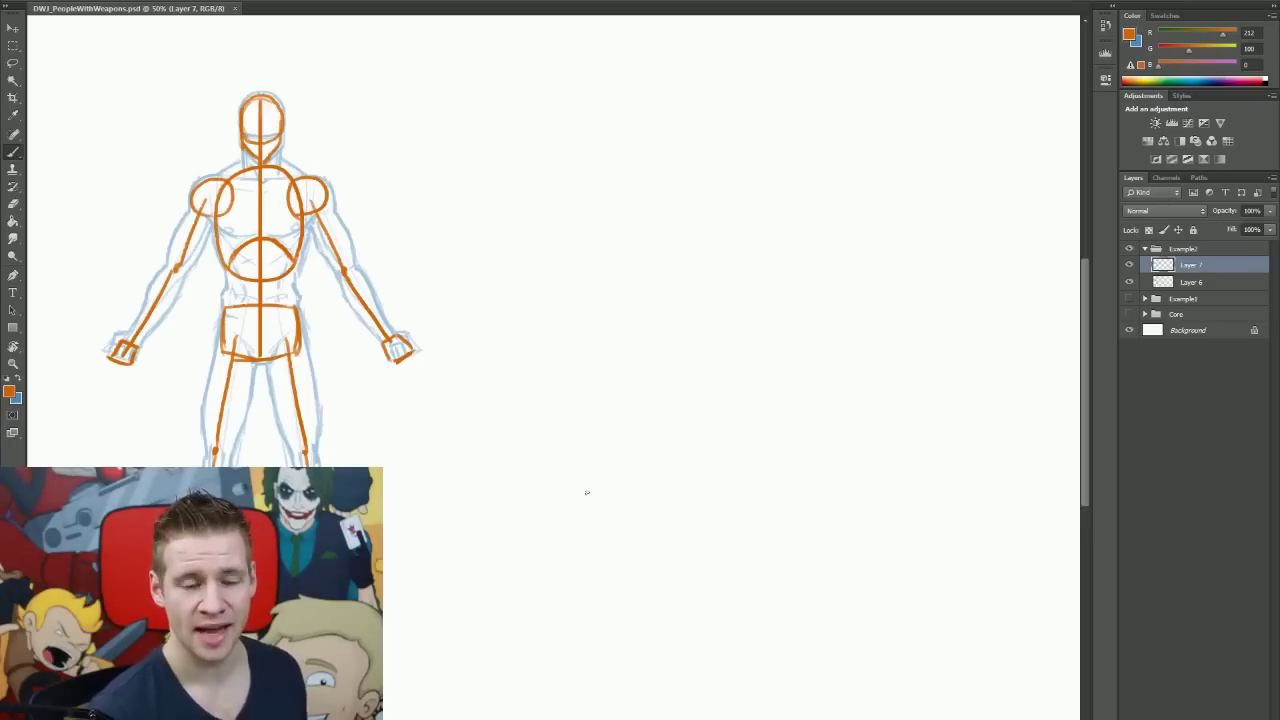
Step: Show the Example1 group to review the earlier sword pose, and hide it again
left_click(1129, 298)
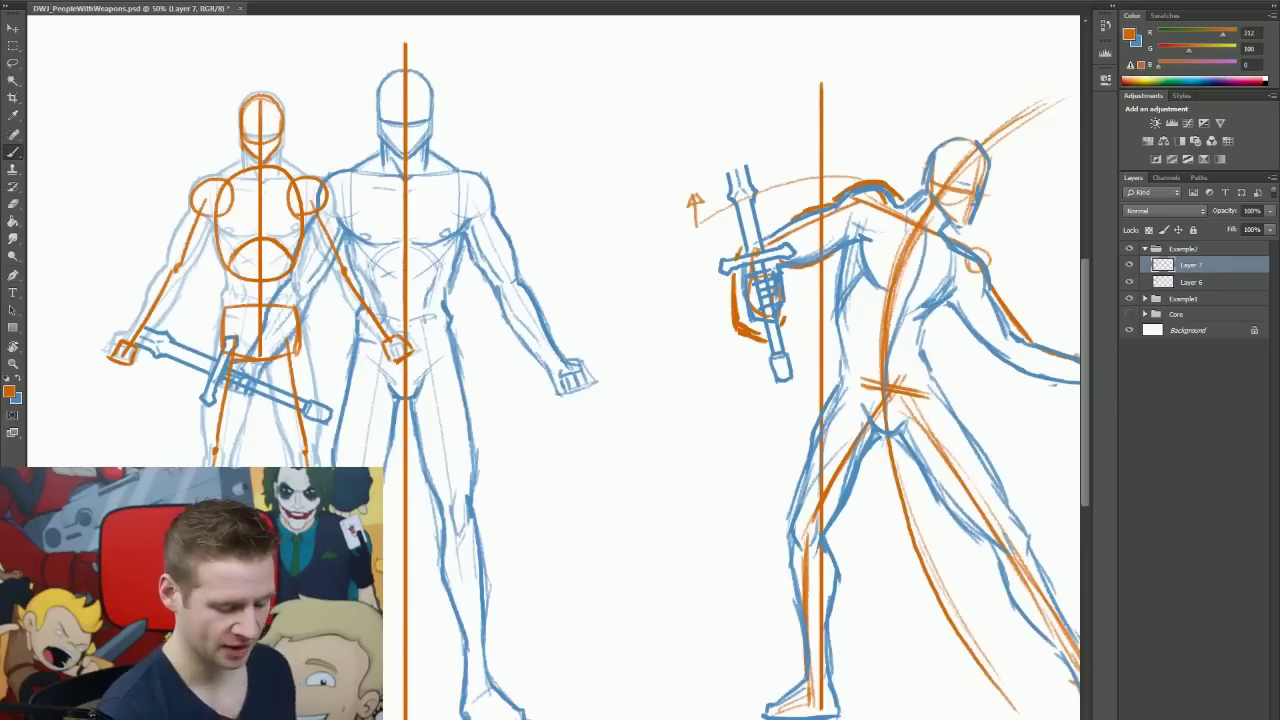
scroll(730, 367, "right", 3)
left_click(1129, 299)
scroll(587, 718, "left", 3)
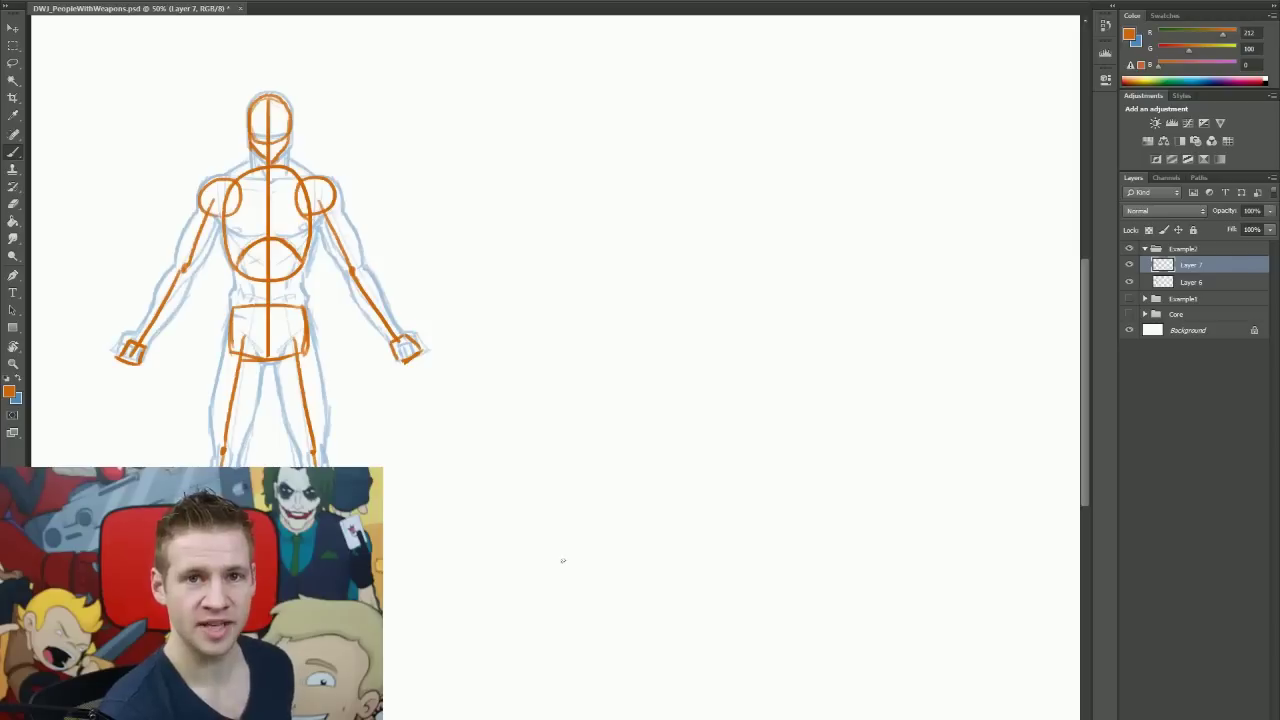
Step: Draw a curved orange line of action beside the figure and sketch a forward-leaning head, ribcage, pelvis and walking legs along it
left_click_drag(543, 645, 620, 120)
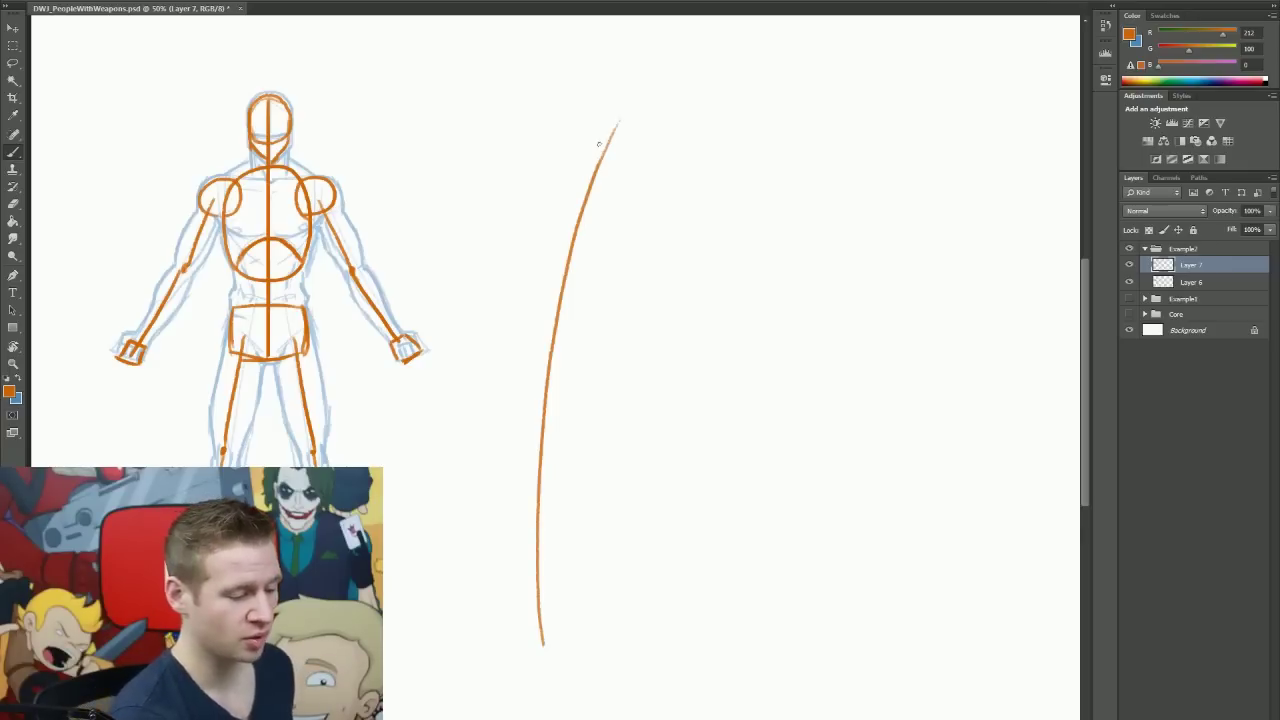
mouse_move(606, 147)
left_mouse_down()
mouse_move(600, 118)
mouse_move(580, 172)
left_mouse_up()
mouse_move(626, 124)
left_mouse_down()
mouse_move(624, 202)
mouse_move(630, 128)
left_mouse_up()
mouse_move(588, 175)
left_mouse_down()
mouse_move(620, 200)
mouse_move(585, 190)
left_mouse_up()
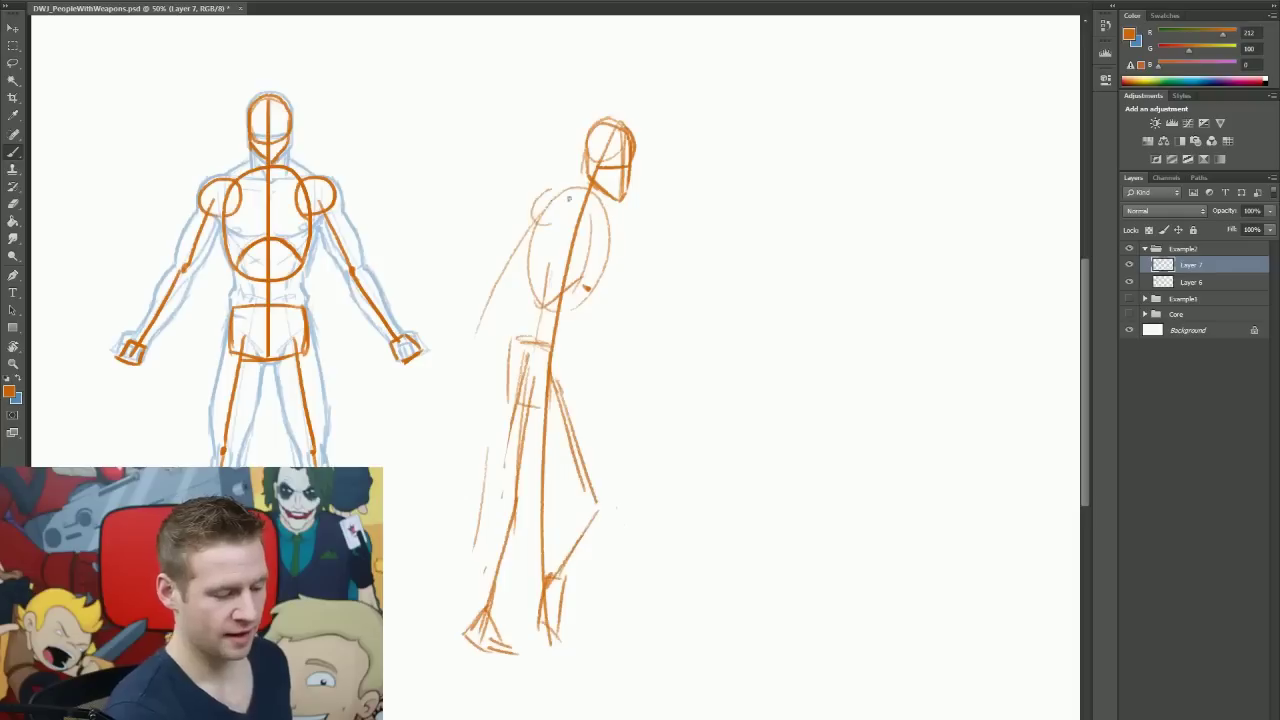
Step: Sketch the shoulder circles and the upper arm trailing behind the leaning figure, redoing the arm strokes
mouse_move(548, 190)
left_mouse_down()
mouse_move(566, 218)
mouse_move(616, 245)
left_mouse_up()
left_click_drag(546, 205, 485, 283)
left_click_drag(541, 209, 485, 295)
key("ctrl+z")
key("ctrl+alt+z")
left_click_drag(539, 208, 474, 277)
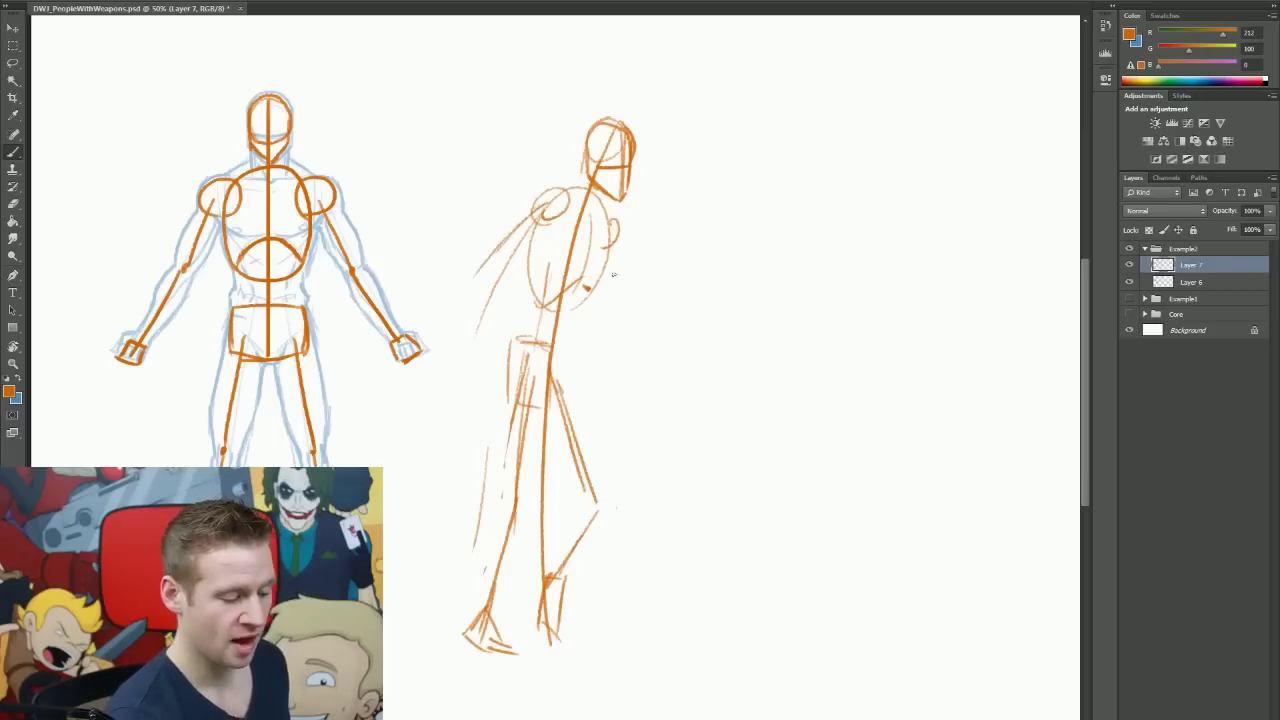
Step: Sketch the hanging front arm with its hand, and reinforce the rear shoulder and front thigh in orange
left_click_drag(606, 242, 610, 332)
mouse_move(548, 194)
left_mouse_down()
mouse_move(577, 183)
mouse_move(531, 197)
left_mouse_up()
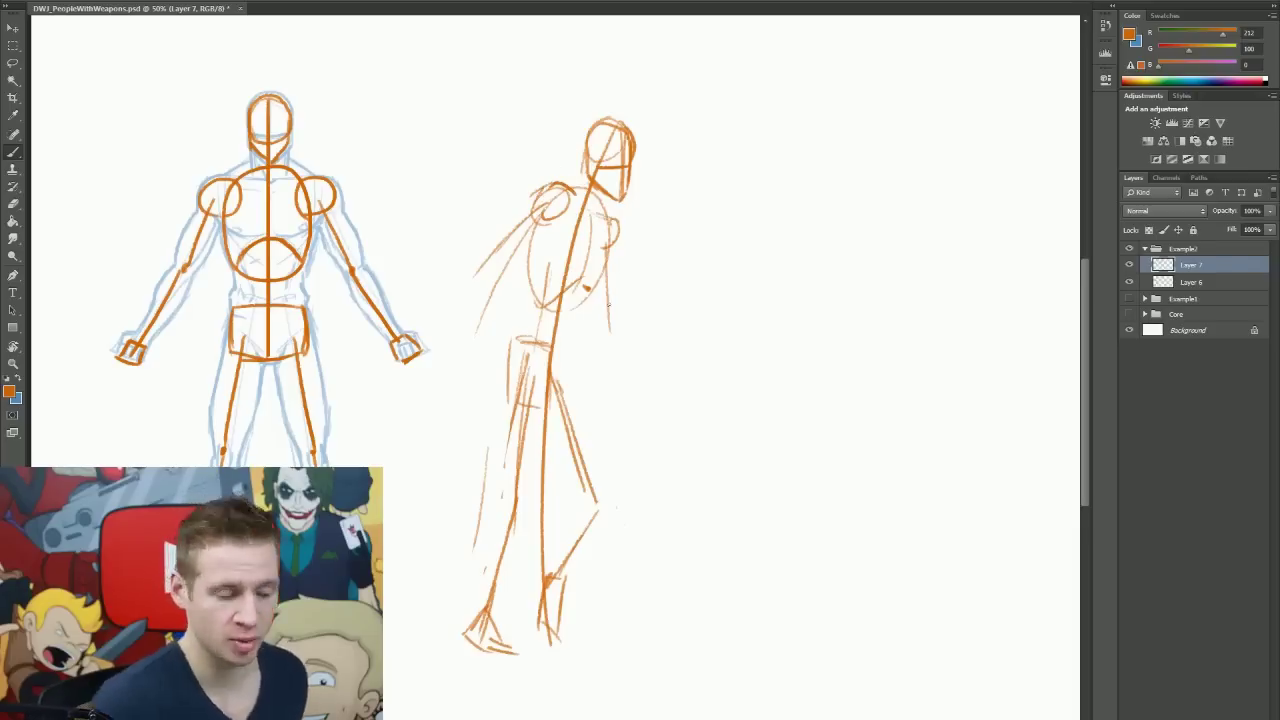
left_click_drag(535, 212, 544, 190)
mouse_move(612, 240)
left_mouse_down()
mouse_move(616, 312)
mouse_move(660, 420)
left_mouse_up()
mouse_move(618, 326)
left_mouse_down()
mouse_move(661, 421)
mouse_move(649, 398)
mouse_move(660, 426)
left_mouse_up()
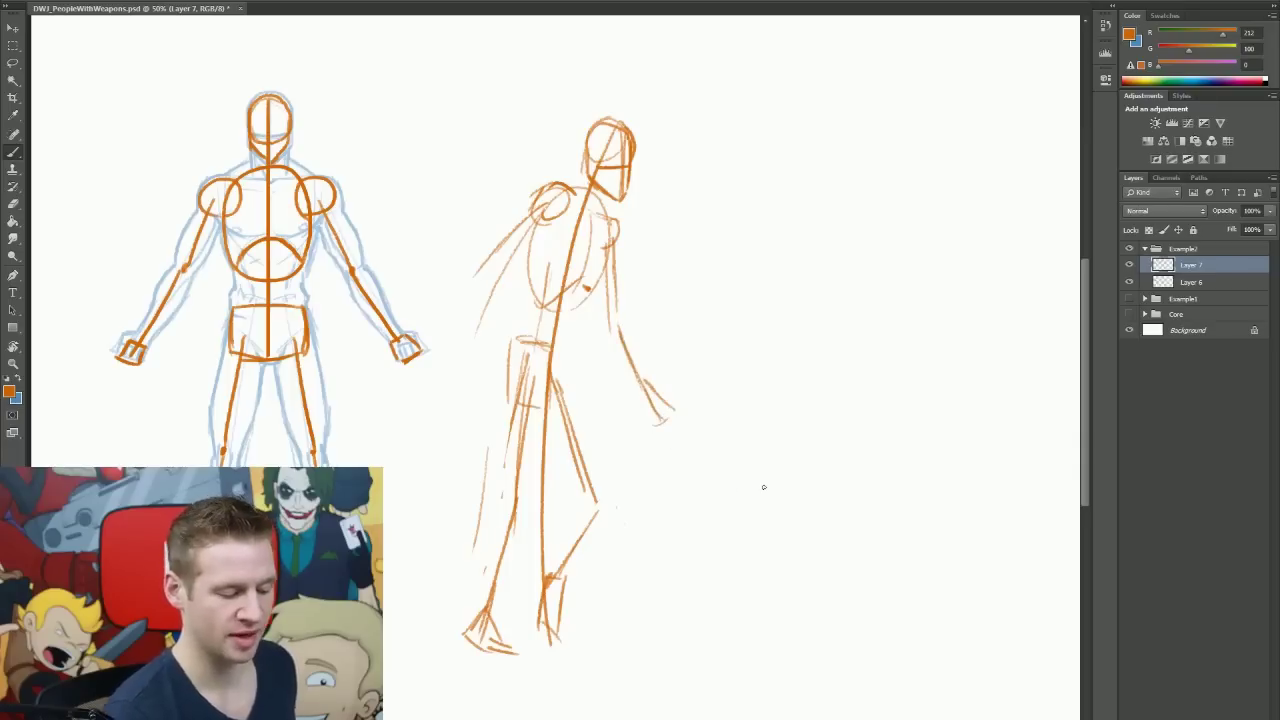
left_click_drag(556, 386, 595, 490)
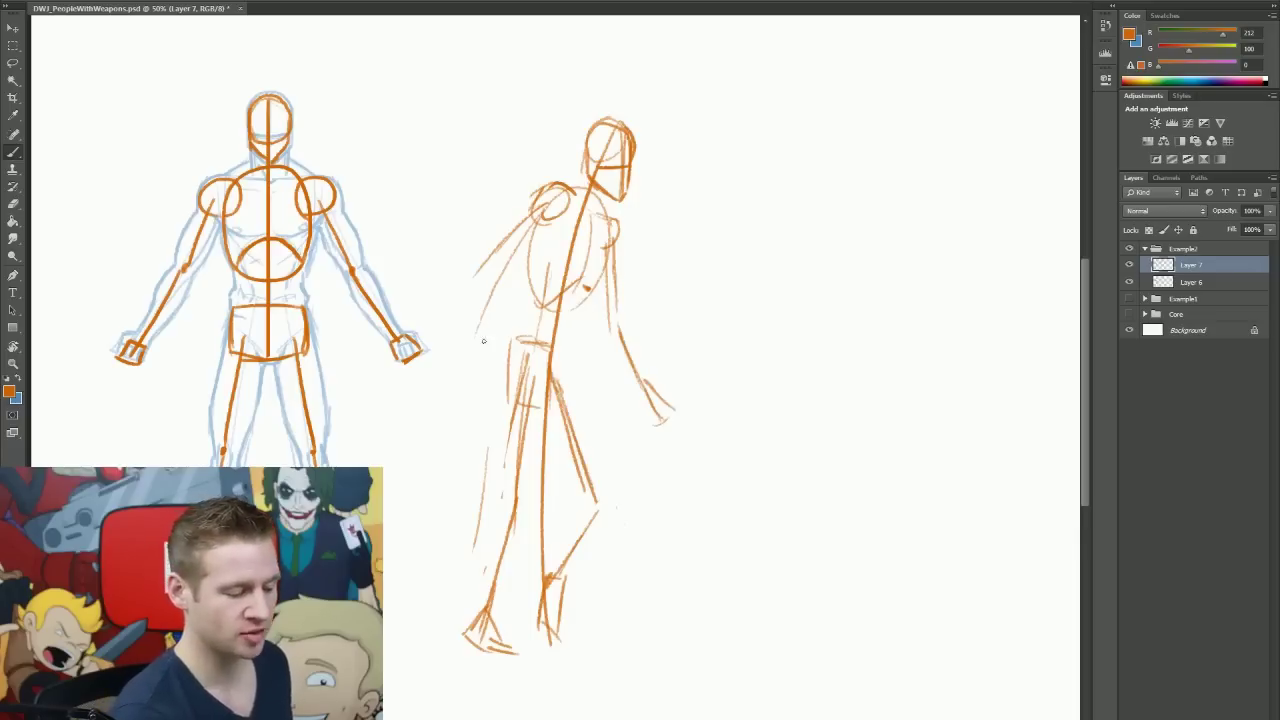
Step: Draw the rear forearm and fist in orange with a long straight line for the sword trailing toward the ground
mouse_move(476, 298)
left_mouse_down()
mouse_move(462, 372)
mouse_move(480, 392)
mouse_move(452, 398)
left_mouse_up()
left_click_drag(453, 398, 461, 400)
left_click_drag(496, 342, 403, 541)
key("ctrl+z")
left_click_drag(475, 349, 406, 611)
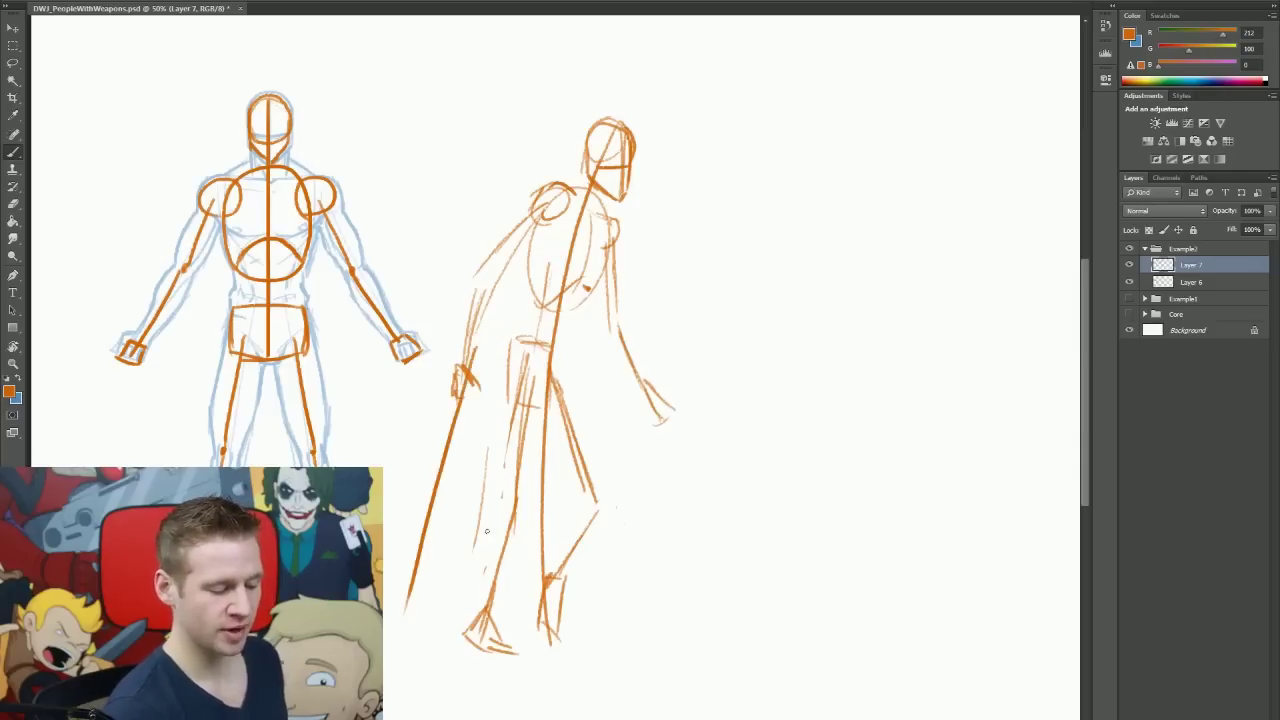
Step: Try vertical orange balance lines at the leaning figure's front foot and head, undoing each one
left_click_drag(556, 645, 566, 77)
key("ctrl+z")
left_click_drag(604, 630, 601, 112)
key("ctrl+z")
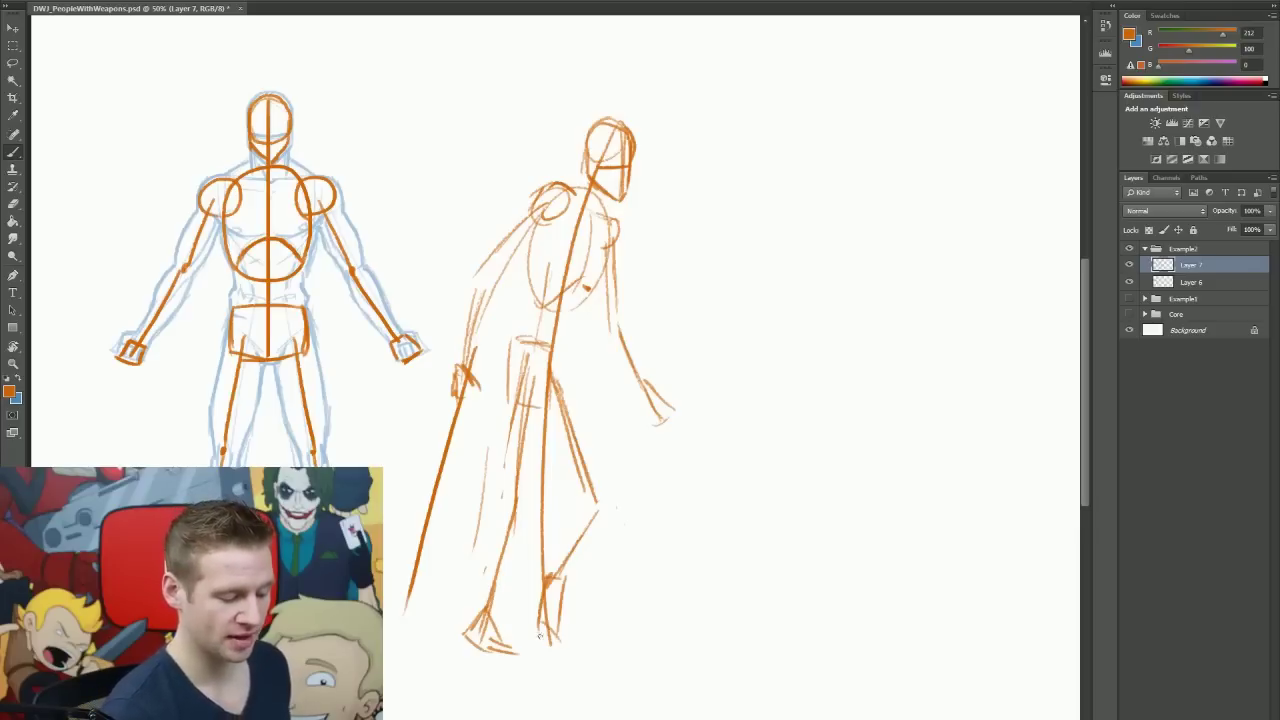
Step: Mark the forward step with an orange ground corner at the front foot and a forward arrow above the head
mouse_move(562, 652)
left_mouse_down()
mouse_move(626, 654)
mouse_move(577, 593)
left_mouse_up()
mouse_move(572, 99)
left_mouse_down()
mouse_move(656, 97)
mouse_move(641, 113)
left_mouse_up()
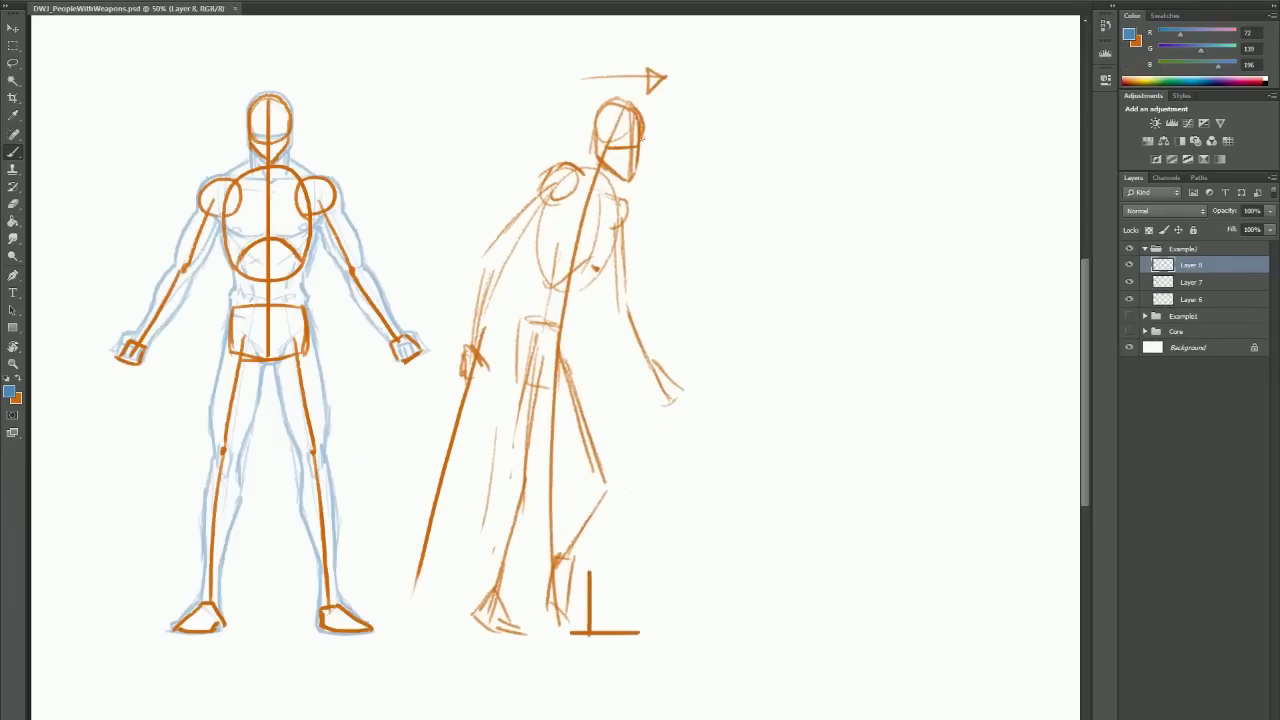
Step: Outline the walking figure's head, both arms, torso and legs in blue on Layer 8
mouse_move(640, 136)
left_mouse_down()
mouse_move(598, 146)
mouse_move(612, 195)
mouse_move(480, 250)
mouse_move(468, 340)
mouse_move(480, 366)
left_mouse_up()
mouse_move(560, 210)
left_mouse_down()
mouse_move(626, 266)
mouse_move(528, 292)
mouse_move(518, 310)
mouse_move(558, 342)
left_mouse_up()
mouse_move(594, 382)
left_mouse_down()
mouse_move(492, 614)
mouse_move(580, 470)
mouse_move(566, 514)
left_mouse_up()
left_click_drag(606, 472, 560, 568)
left_click_drag(546, 566, 568, 628)
key("ctrl+z")
mouse_move(600, 276)
left_mouse_down()
mouse_move(606, 314)
mouse_move(654, 390)
mouse_move(683, 392)
mouse_move(660, 404)
mouse_move(671, 388)
left_mouse_up()
Step: Sample the blue again, add the chest and face contours, lasso the face area and clear the selection
key("d")
left_click(597, 414, "alt")
left_click(20, 3)
left_click(116, 369)
left_click_drag(562, 245, 578, 256)
left_click_drag(634, 124, 629, 184)
key("l")
mouse_move(633, 187)
left_mouse_down()
mouse_move(657, 119)
mouse_move(605, 149)
left_mouse_up()
key("ctrl+d")
Step: Outline the front foot, erase and redraw the front thigh and knee contours in blue, and save the file
key("b")
left_click_drag(572, 574, 573, 623)
key("e")
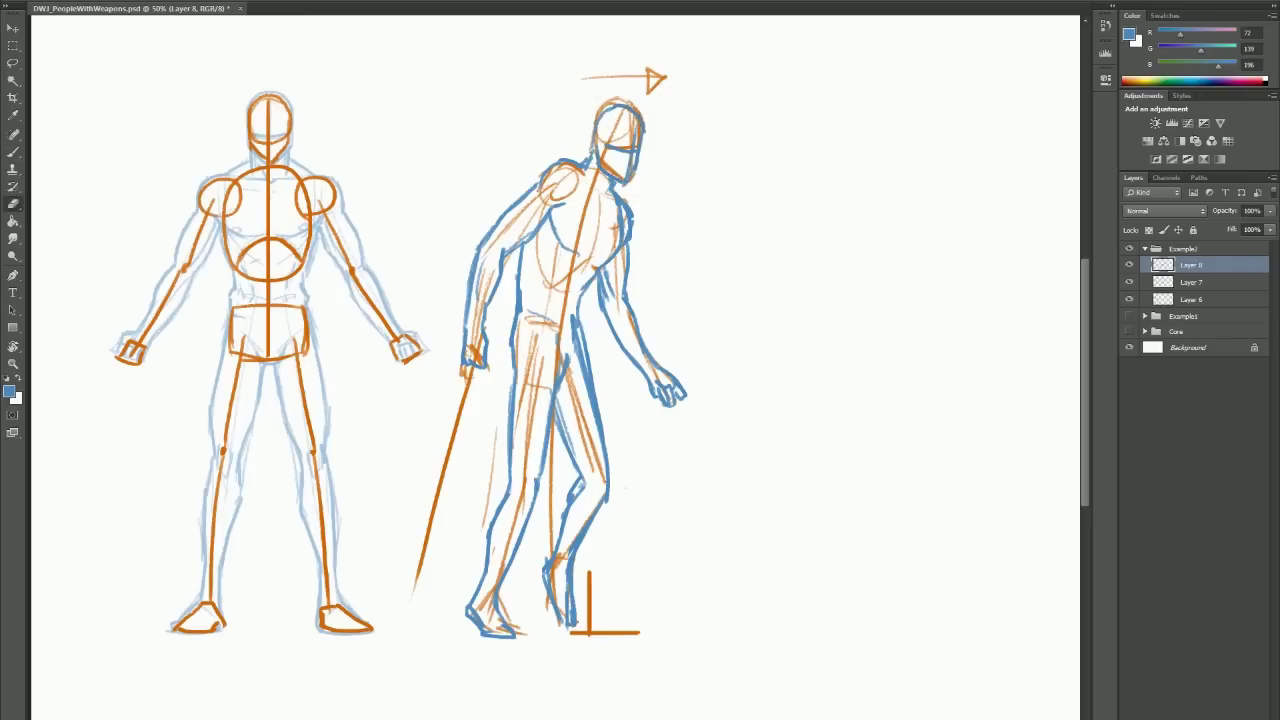
left_click_drag(582, 335, 600, 430)
key("b")
left_click_drag(602, 440, 582, 542)
key("ctrl+s")
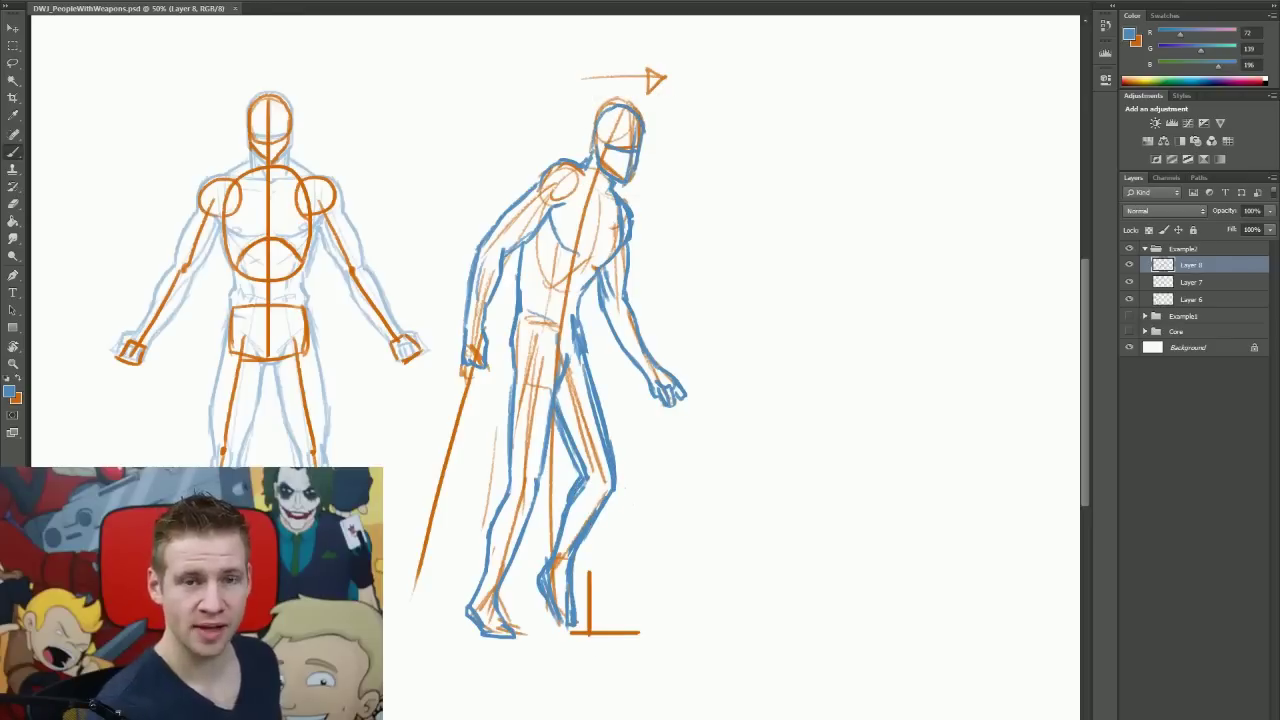
Step: Draw the trailing sword blade in blue from the rear fist down along the orange guide line
left_click_drag(470, 362, 416, 548)
left_click_drag(476, 366, 434, 534)
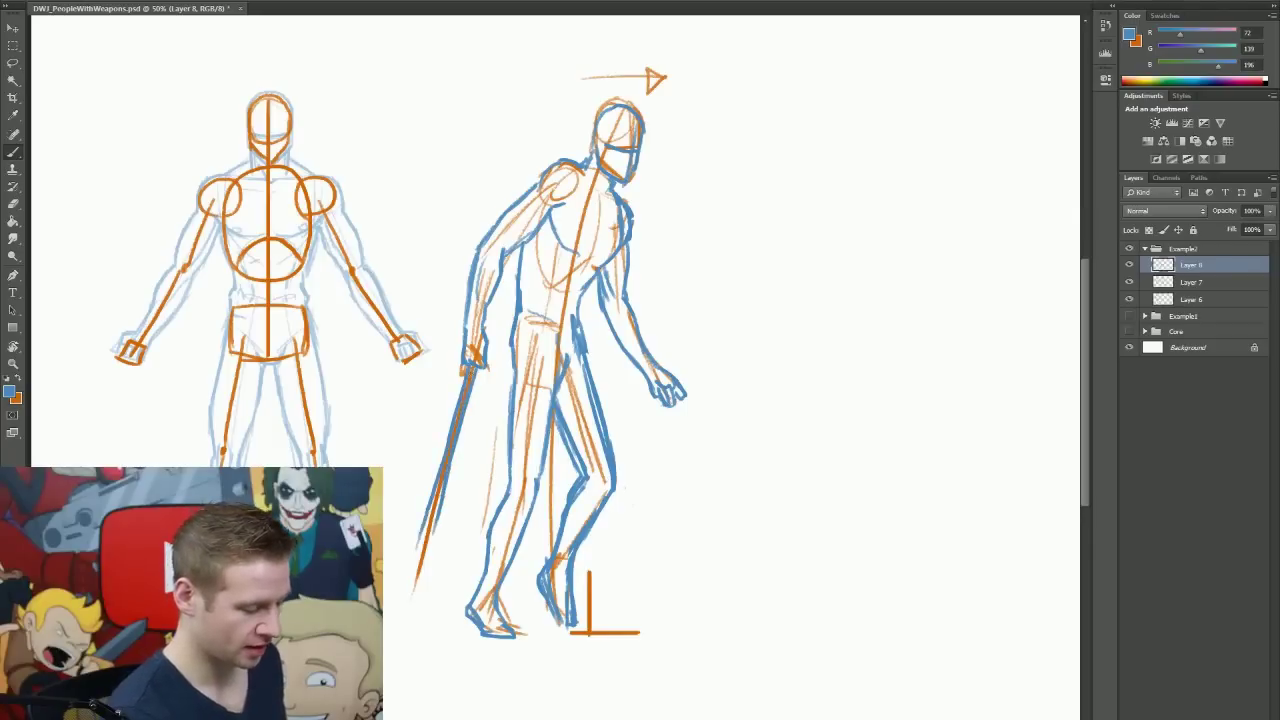
left_click_drag(452, 456, 408, 590)
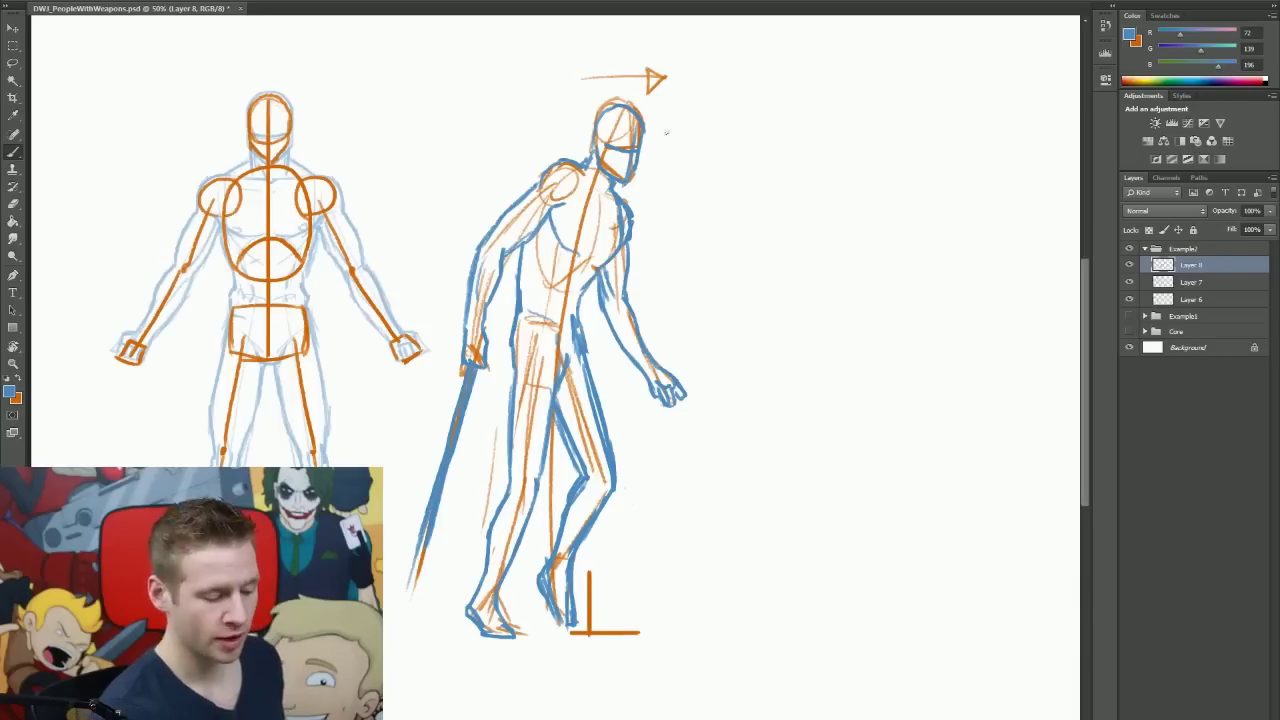
Step: Add a blue contour stroke along the walking figure's rear leg and a ground line beneath the rear foot
mouse_move(513, 478)
left_mouse_down()
mouse_move(504, 498)
mouse_move(525, 520)
mouse_move(498, 582)
left_mouse_up()
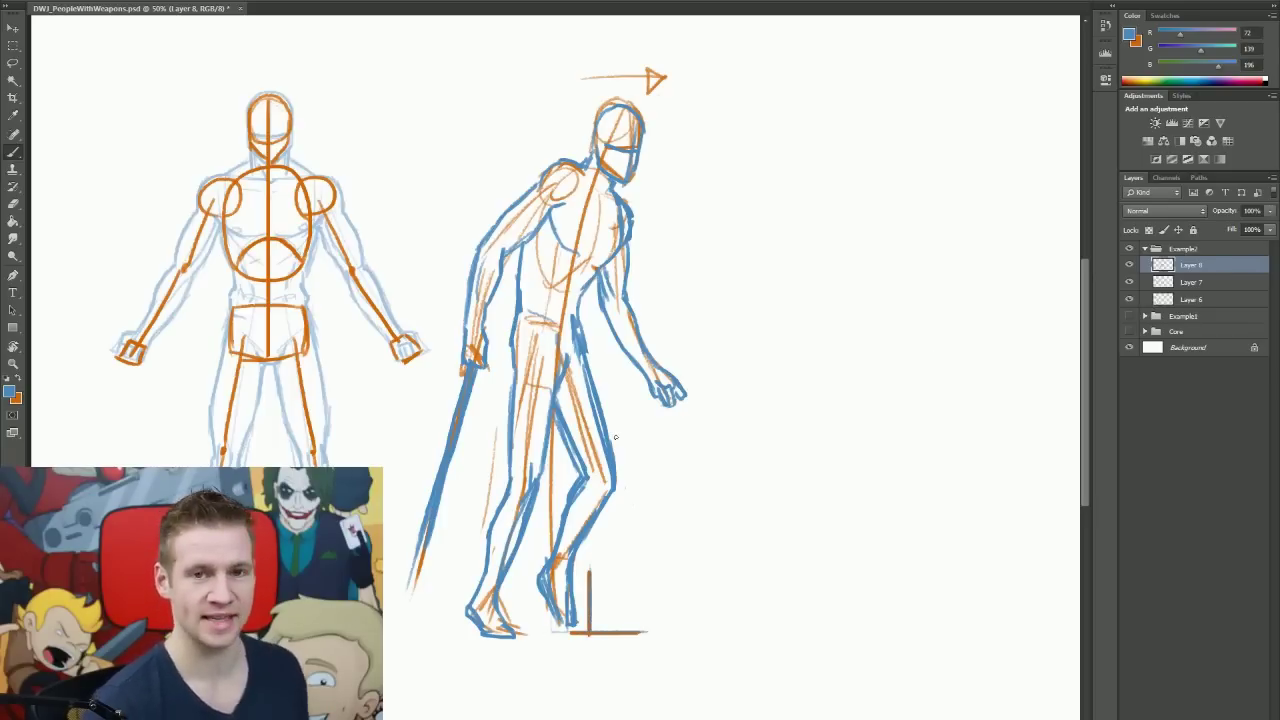
left_click_drag(490, 634, 546, 636)
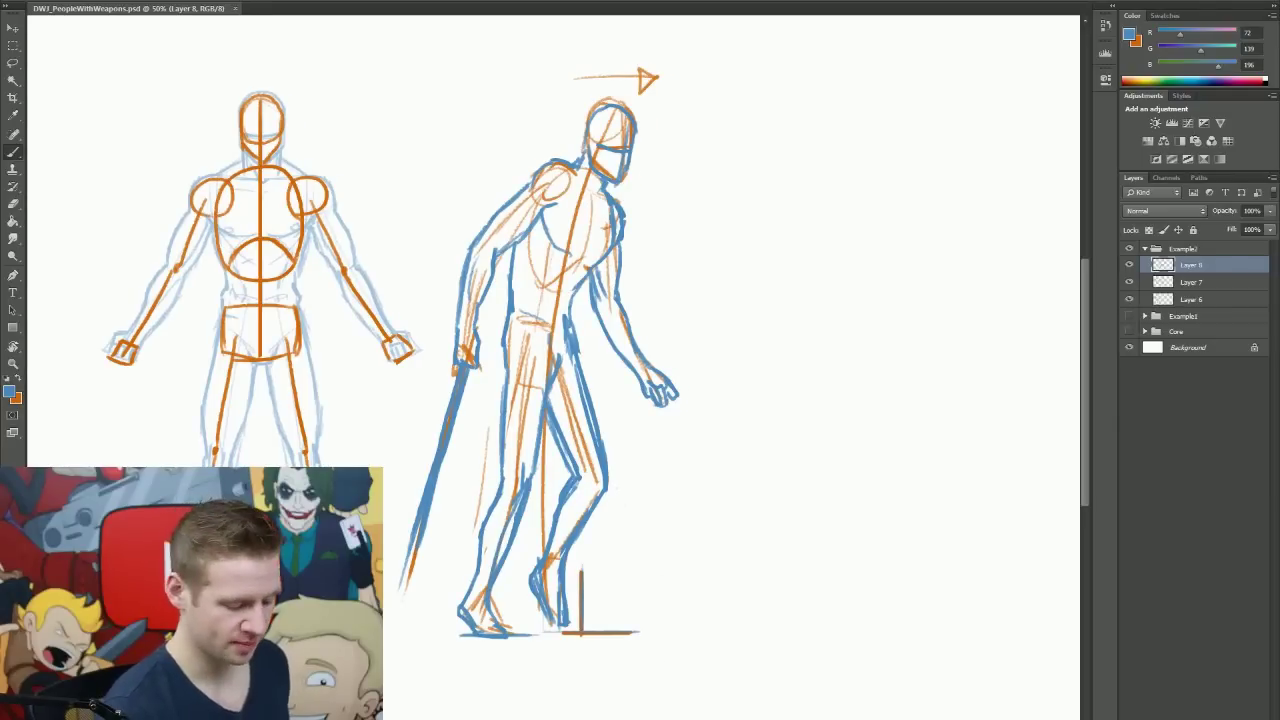
scroll(560, 360, "right", 3)
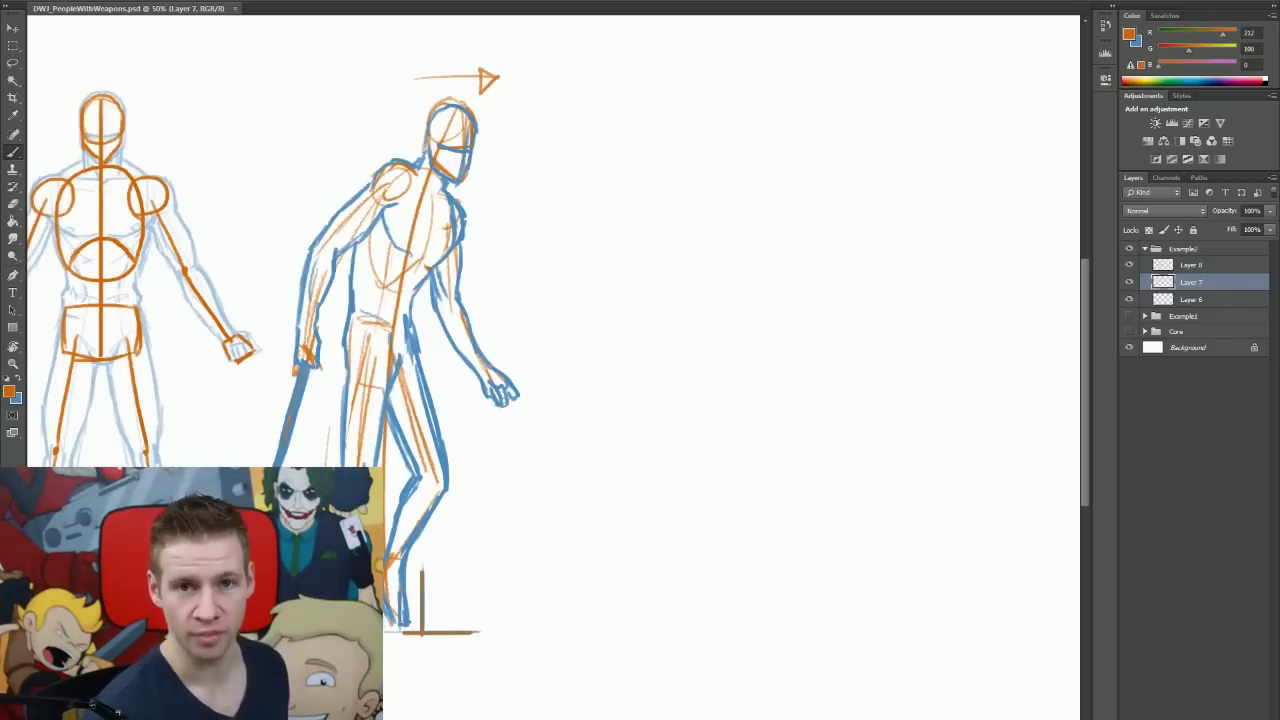
Step: On Layer 7, draw a large orange arc as a lunging pose's line of action, with straight guides meeting at a crossed target point
mouse_move(298, 466)
left_mouse_down()
mouse_move(525, 380)
mouse_move(414, 530)
left_mouse_up()
key("ctrl+z")
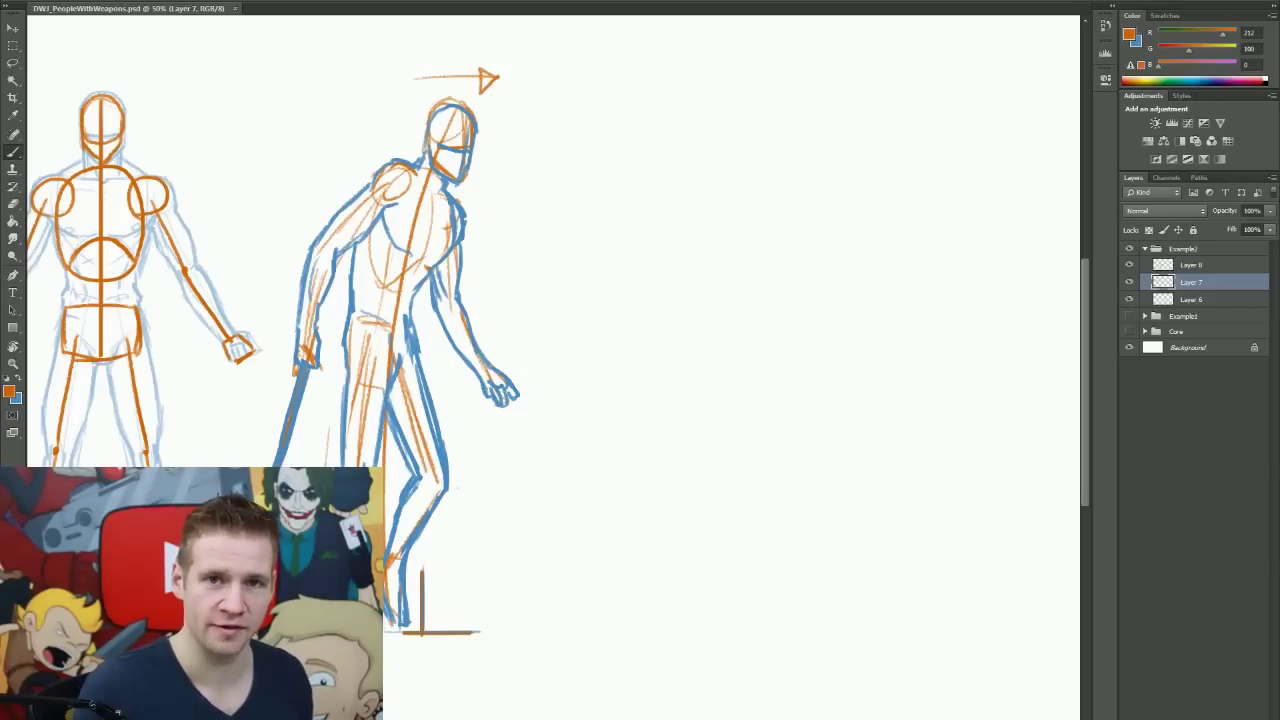
scroll(567, 600, "right", 2)
mouse_move(575, 650)
left_mouse_down()
mouse_move(580, 590)
mouse_move(1004, 248)
left_mouse_up()
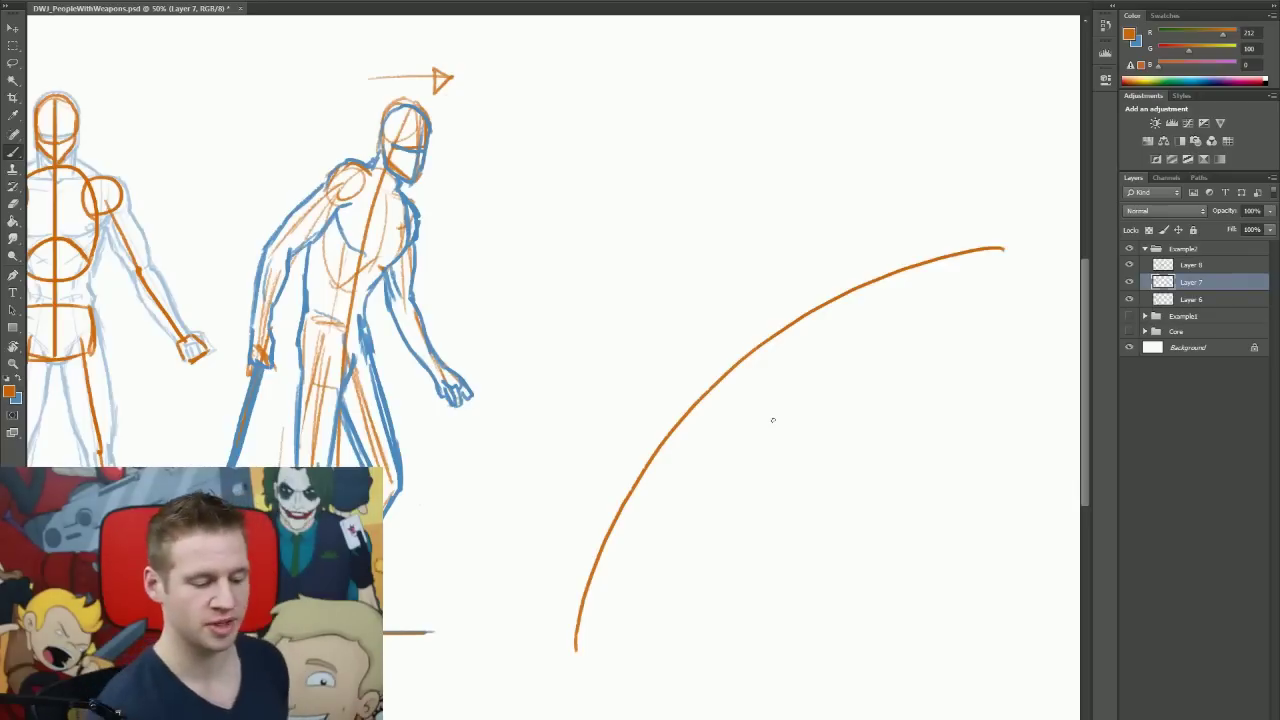
left_click_drag(864, 270, 1029, 408)
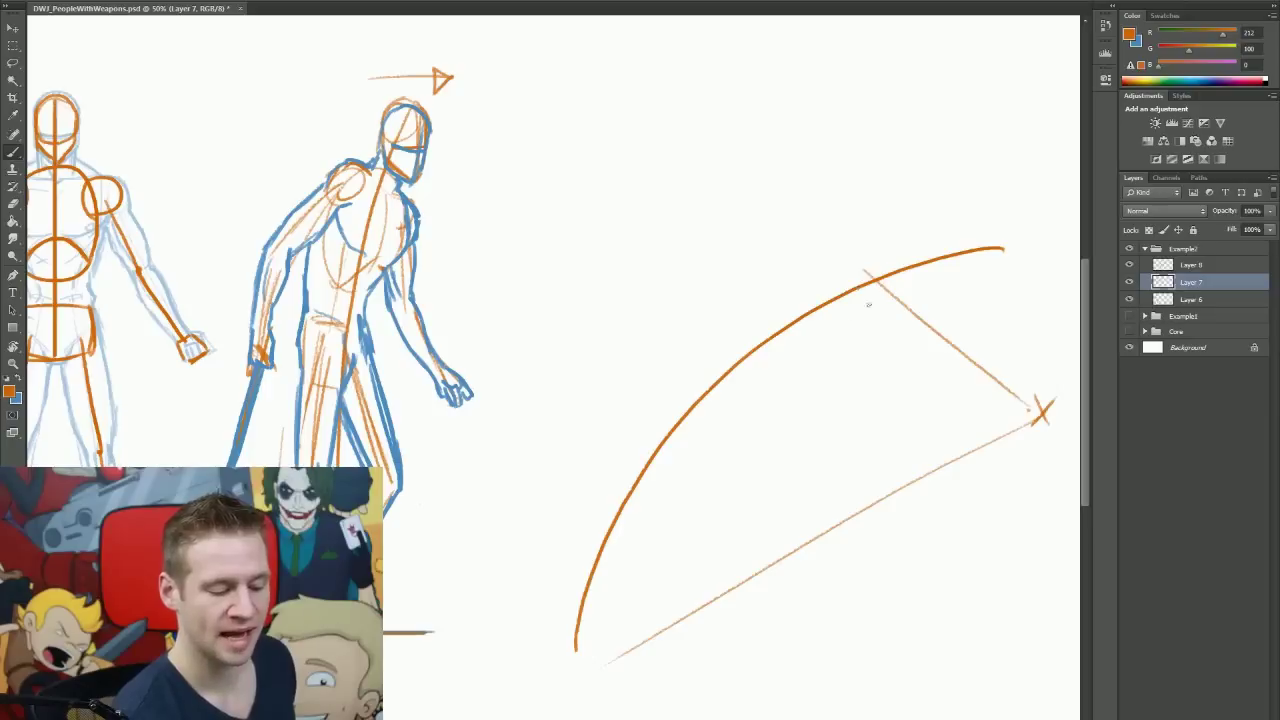
Step: Sketch the lunging figure's head with pointed chin and an oval ribcage in orange along the line of action
mouse_move(838, 306)
left_mouse_down()
mouse_move(883, 274)
mouse_move(886, 326)
left_mouse_up()
mouse_move(848, 266)
left_mouse_down()
mouse_move(840, 294)
mouse_move(875, 338)
left_mouse_up()
left_click_drag(900, 276, 882, 340)
left_click_drag(865, 260, 895, 268)
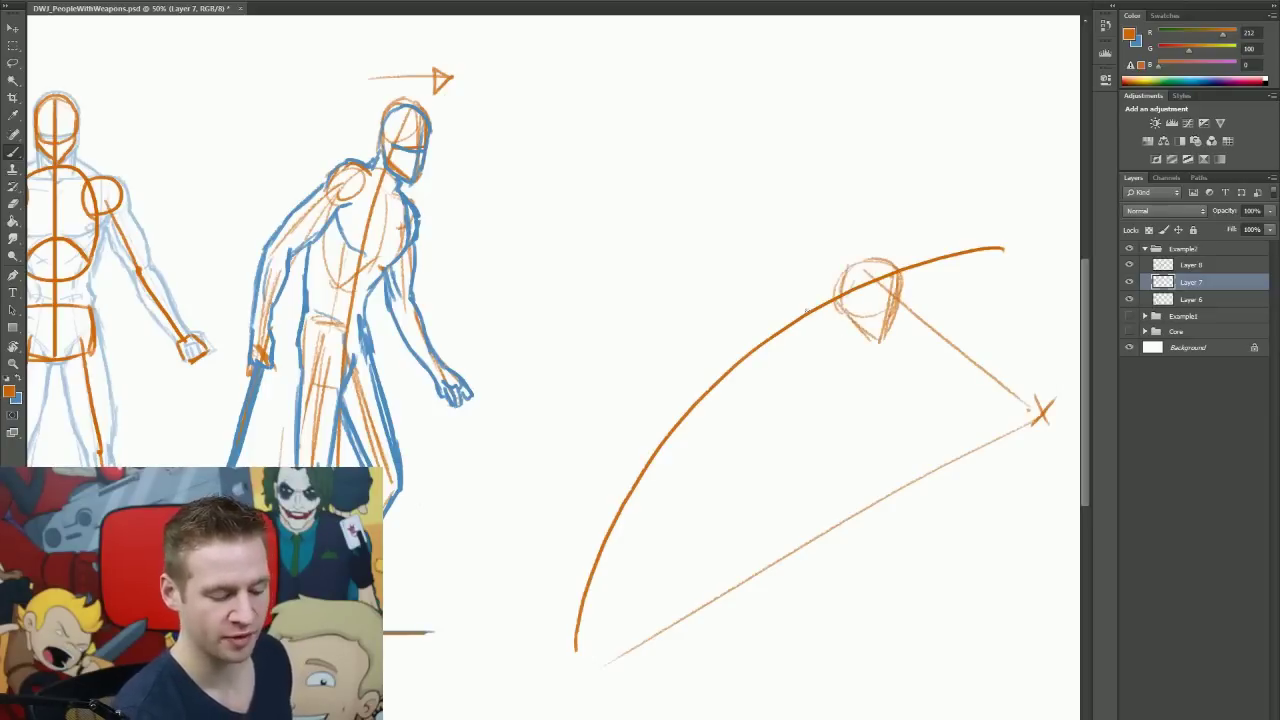
left_click_drag(808, 311, 826, 318)
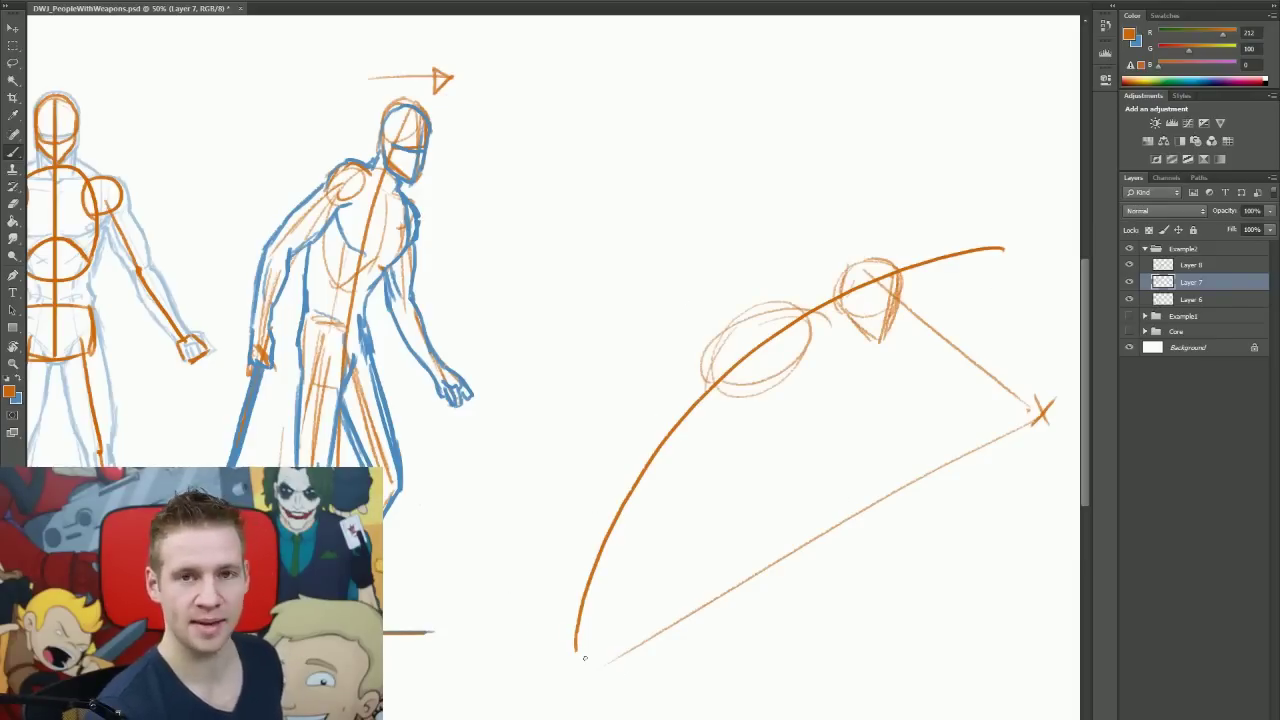
Step: Draw a horizontal ground line, a small circle at the target point and two near-horizontal guide lines through it, and undo a trial vertical line
left_click_drag(534, 639, 1020, 639)
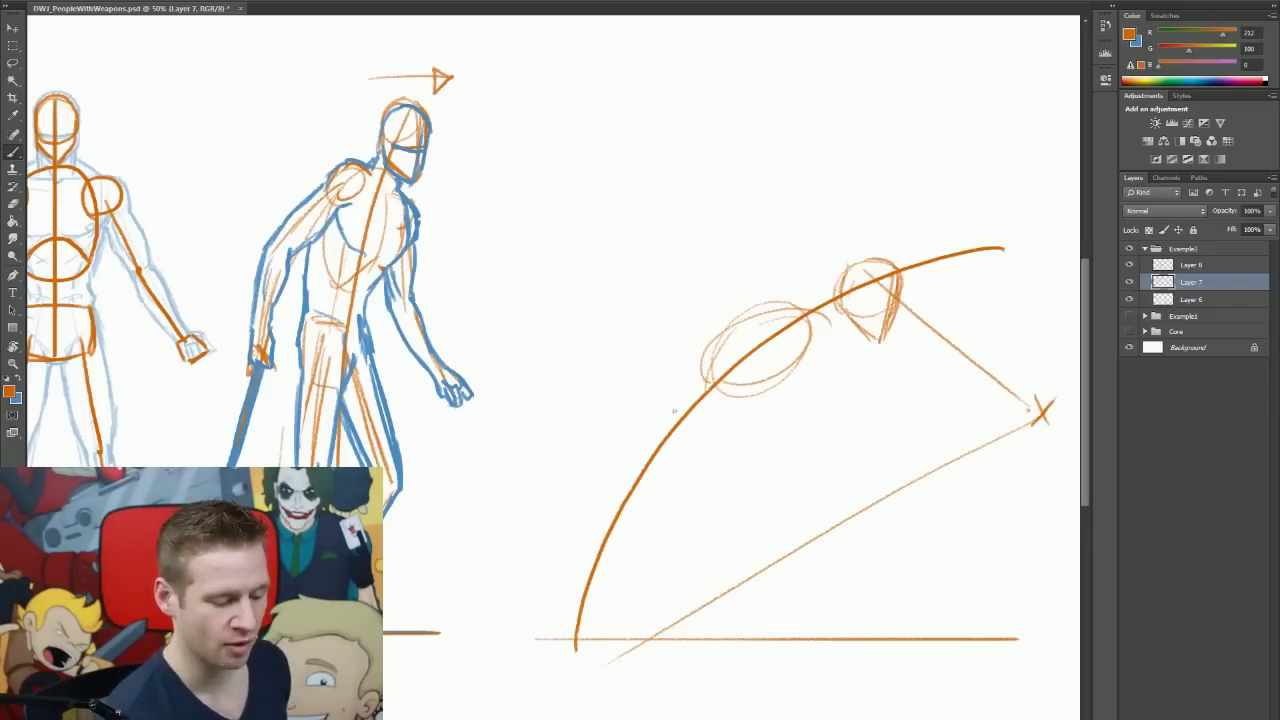
left_click_drag(1021, 418, 1034, 408)
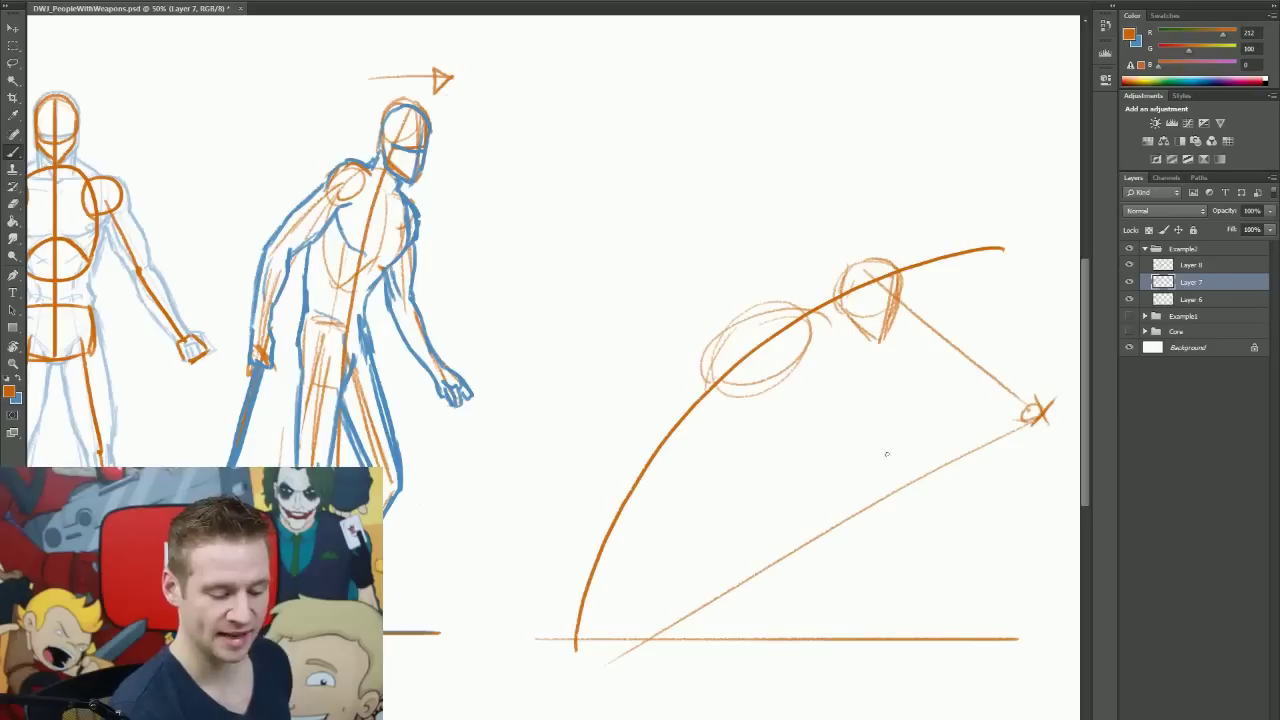
left_click_drag(914, 426, 1044, 414)
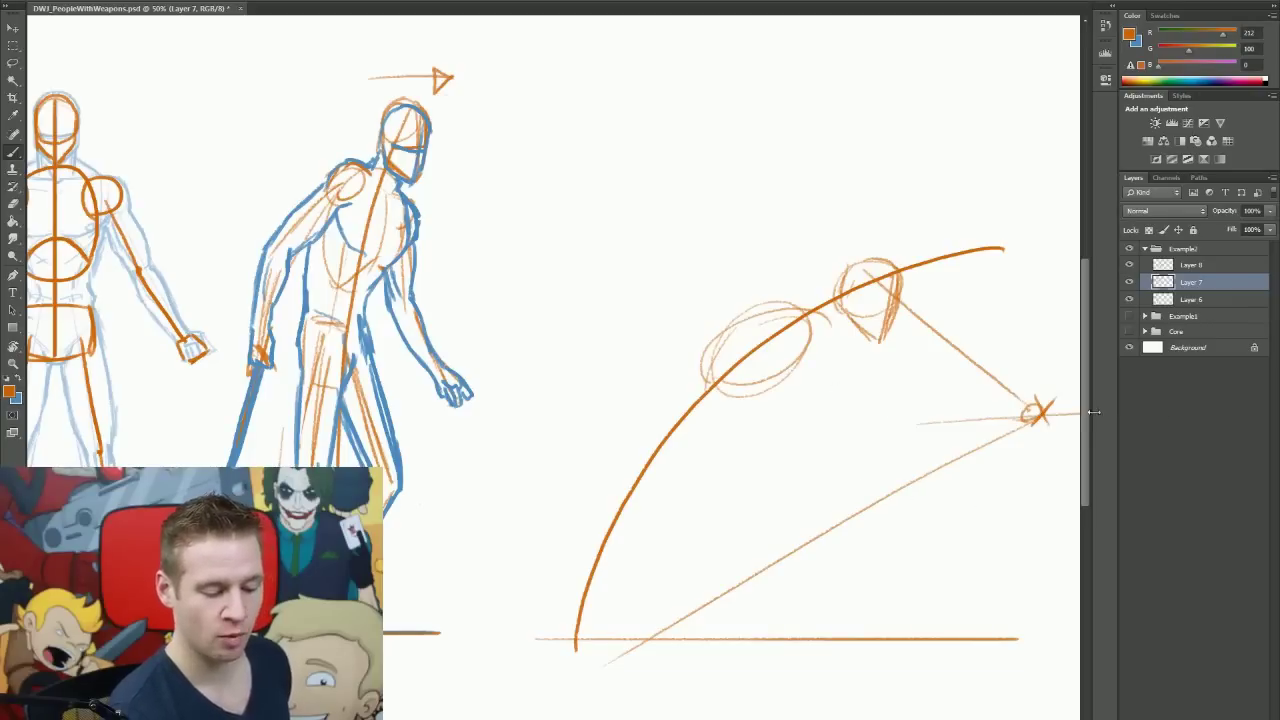
left_click_drag(938, 412, 1078, 409)
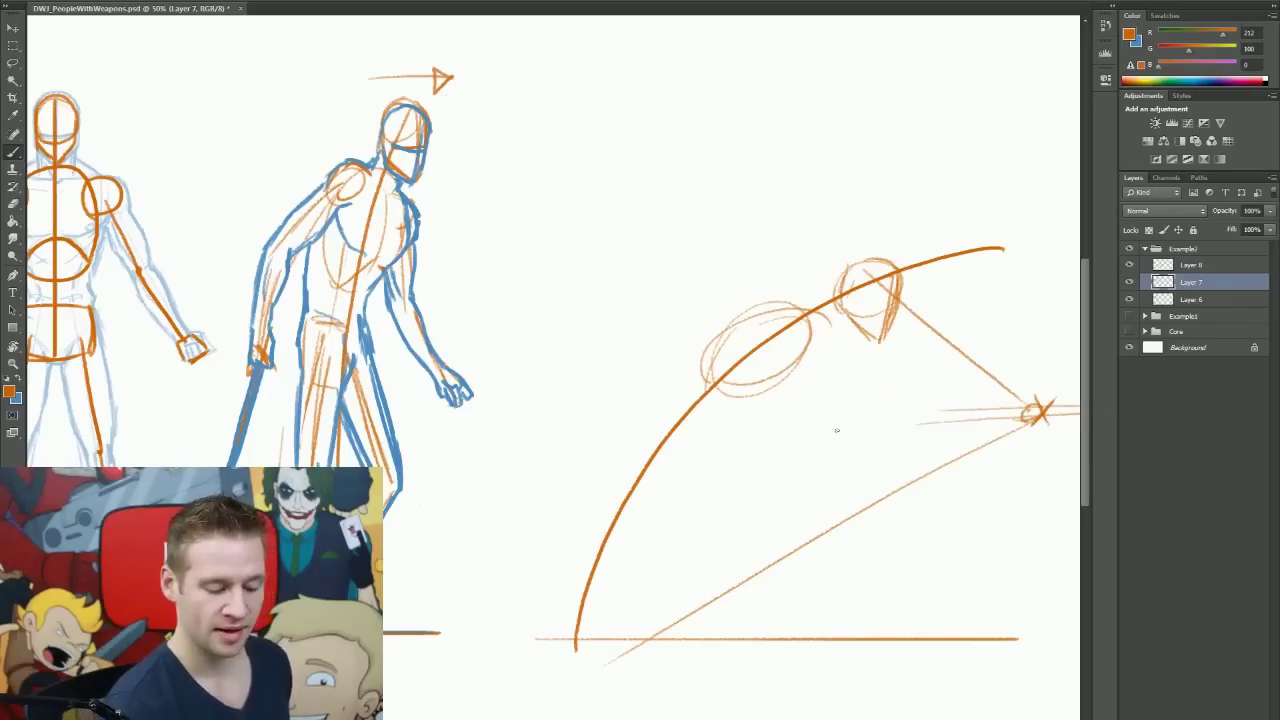
left_click_drag(890, 156, 890, 688)
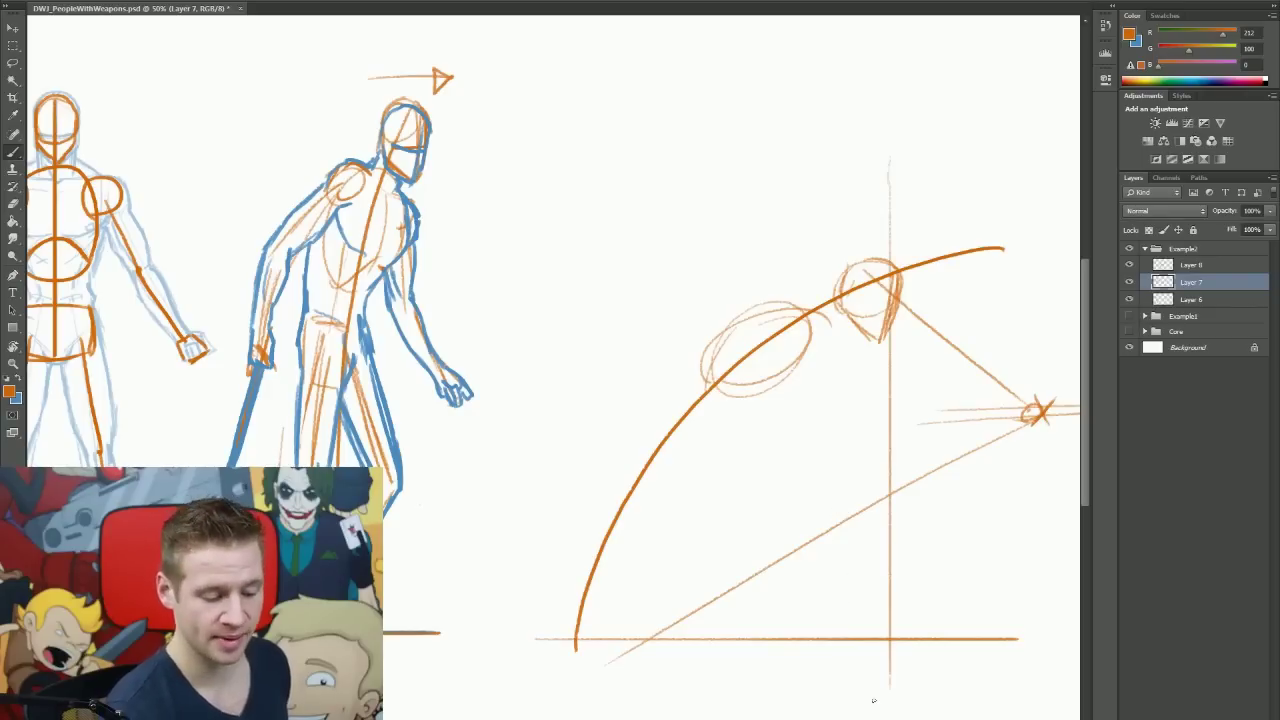
key("ctrl+z")
Step: Sketch the lunging figure's pelvis, bent front leg and trailing rear leg in orange down to the ground line
mouse_move(640, 442)
left_mouse_down()
mouse_move(668, 404)
mouse_move(706, 411)
mouse_move(700, 466)
left_mouse_up()
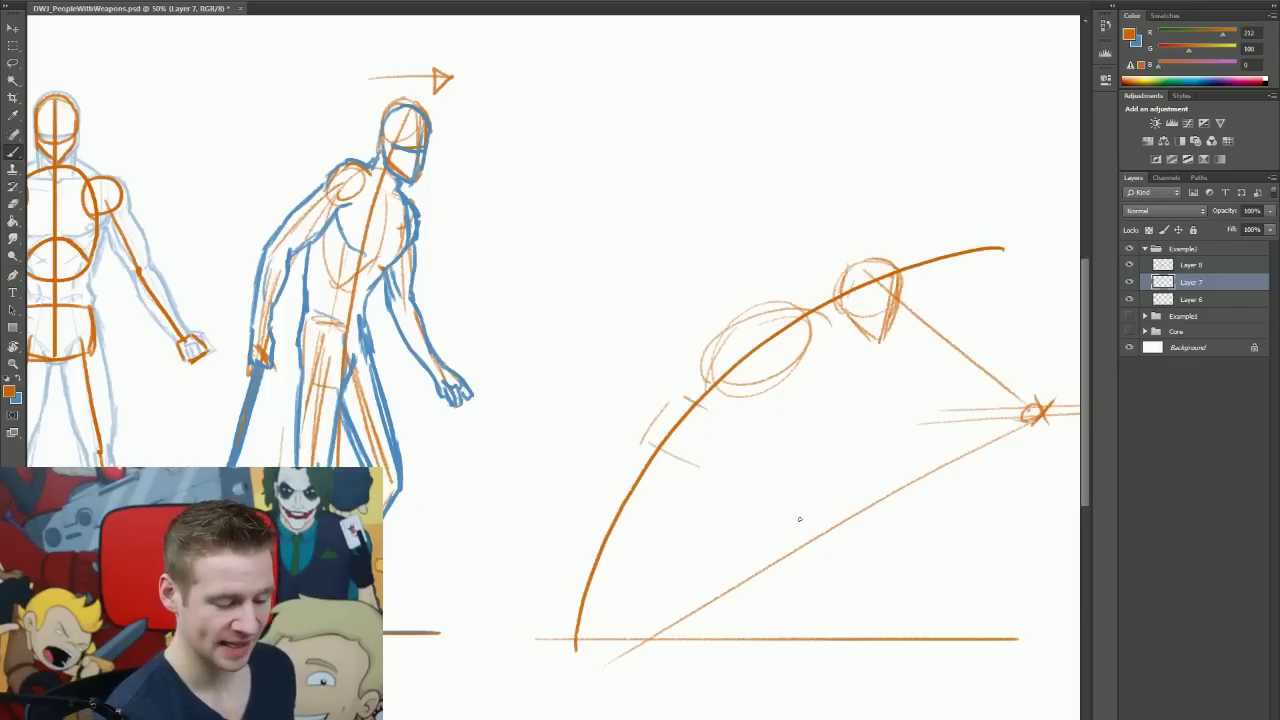
left_click_drag(706, 409, 838, 514)
mouse_move(742, 451)
left_mouse_down()
mouse_move(822, 501)
mouse_move(902, 618)
left_mouse_up()
left_click_drag(850, 532, 922, 632)
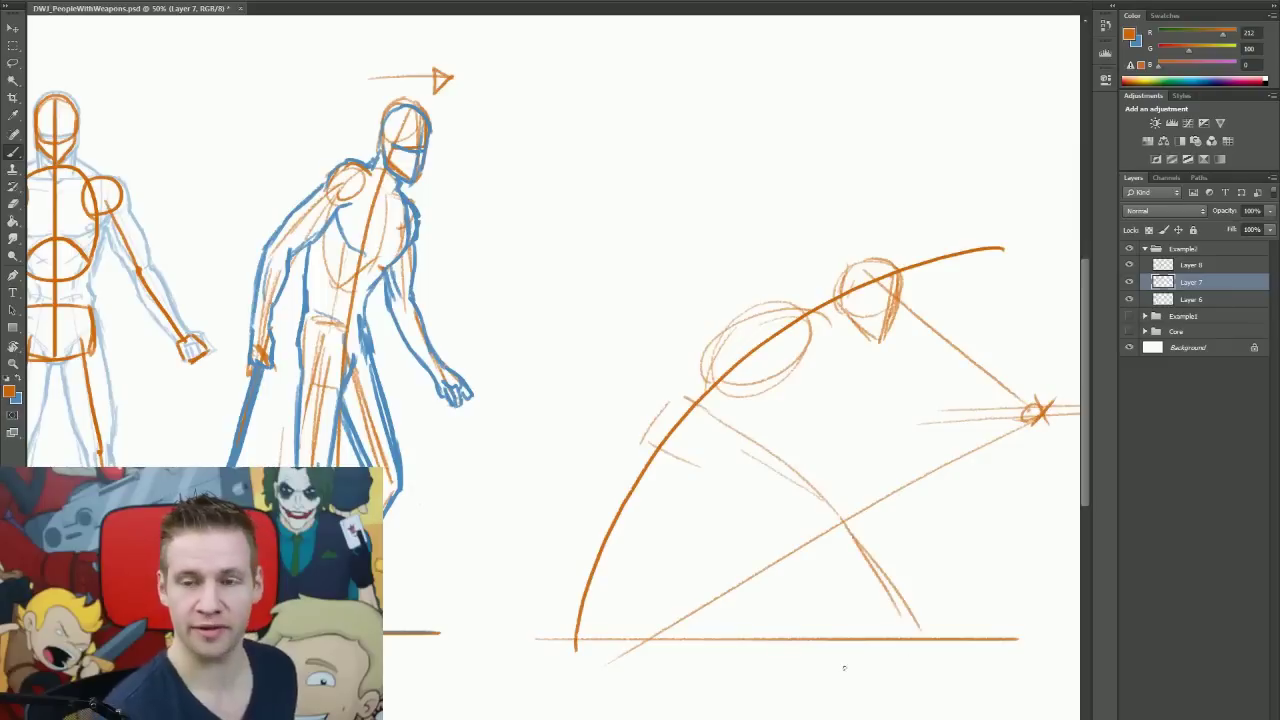
mouse_move(674, 397)
left_mouse_down()
mouse_move(645, 443)
mouse_move(663, 500)
left_mouse_up()
left_click_drag(695, 428, 678, 527)
mouse_move(643, 422)
left_mouse_down()
mouse_move(652, 548)
mouse_move(648, 409)
mouse_move(666, 522)
mouse_move(566, 587)
left_mouse_up()
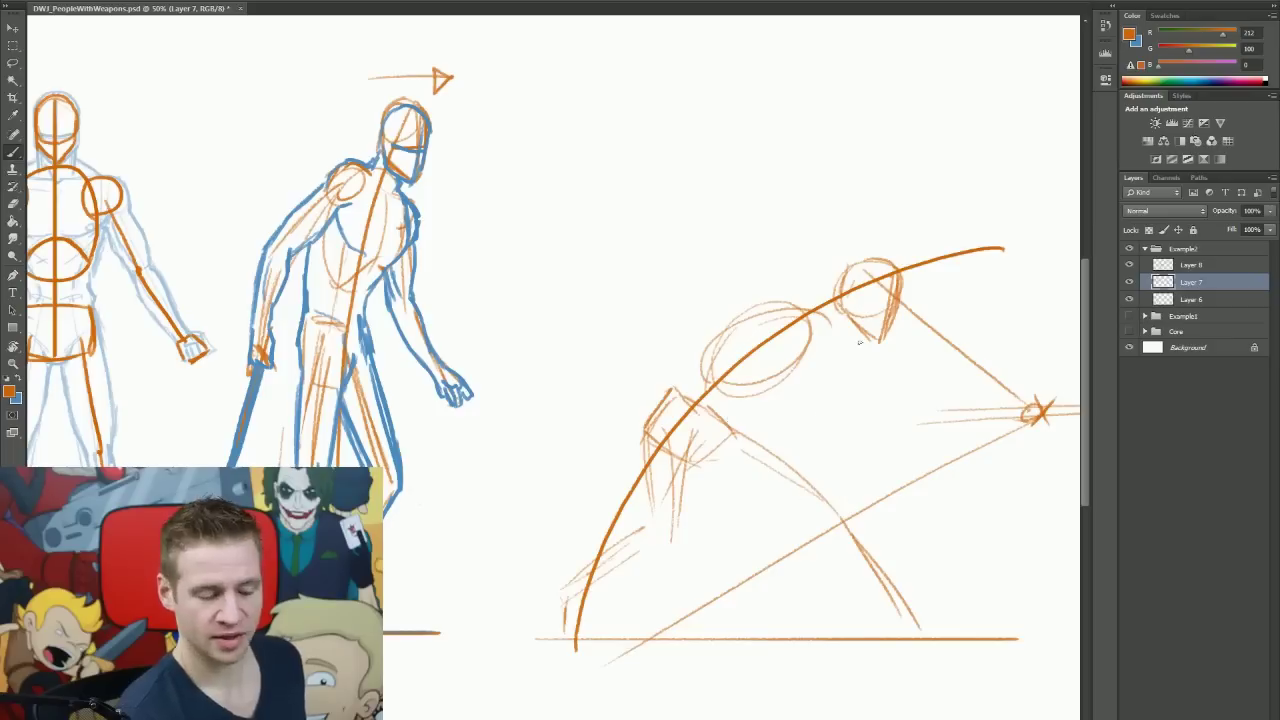
Step: Sketch the forward-reaching arm and the bent rear arm with their hands in orange, and reinforce the front thigh contour
mouse_move(792, 316)
left_mouse_down()
mouse_move(824, 318)
mouse_move(828, 350)
mouse_move(768, 366)
left_mouse_up()
mouse_move(808, 330)
left_mouse_down()
mouse_move(806, 393)
mouse_move(893, 462)
mouse_move(906, 434)
mouse_move(883, 436)
mouse_move(914, 427)
left_mouse_up()
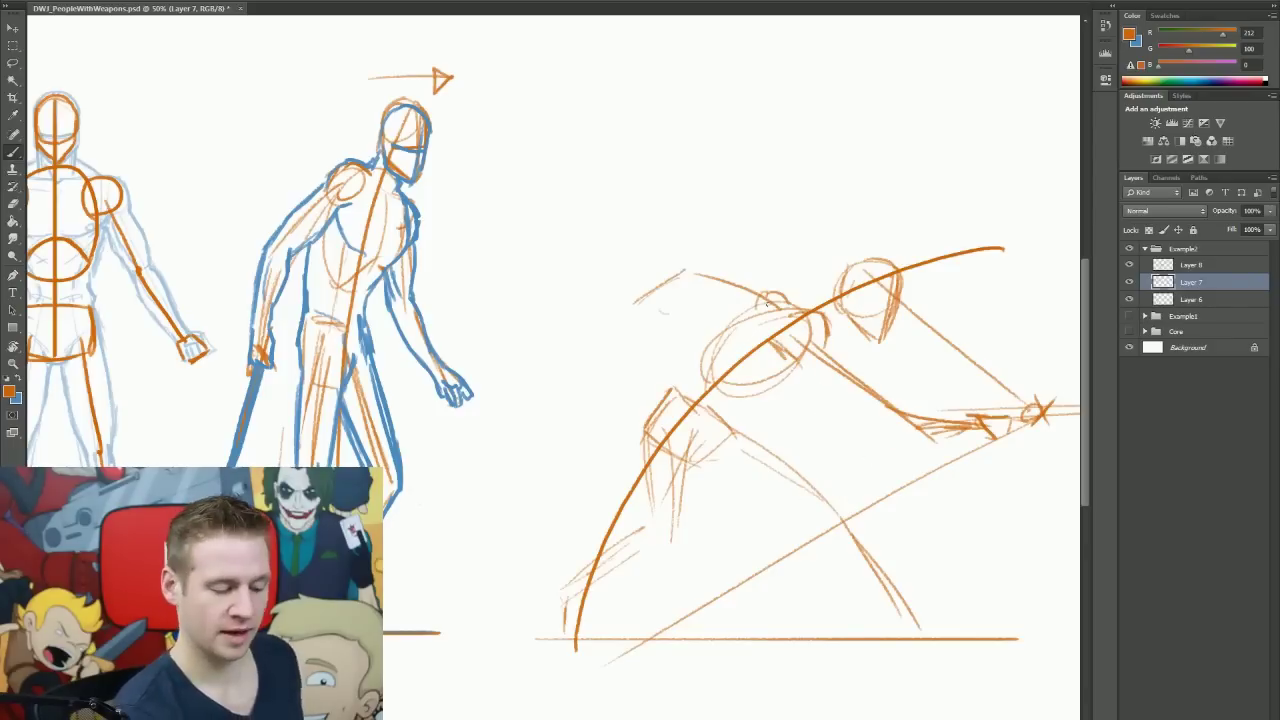
left_click_drag(700, 276, 760, 295)
mouse_move(624, 302)
left_mouse_down()
mouse_move(608, 324)
mouse_move(658, 324)
left_mouse_up()
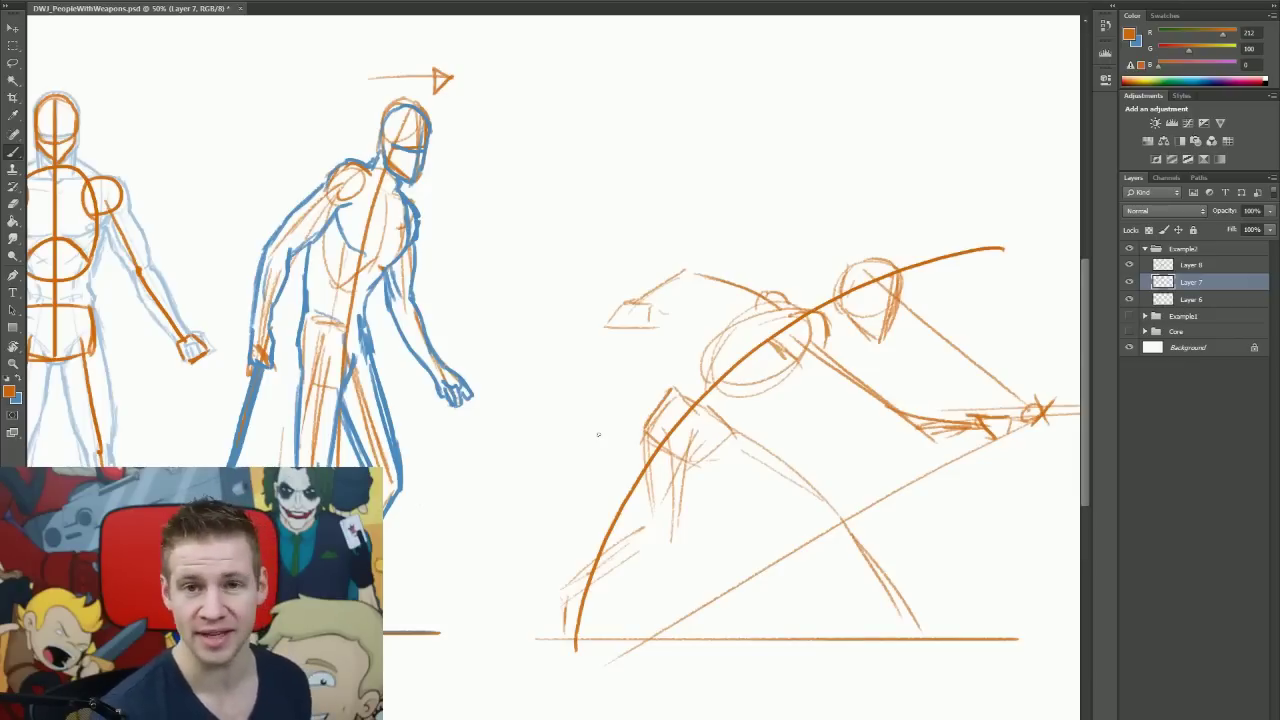
left_click_drag(715, 432, 835, 505)
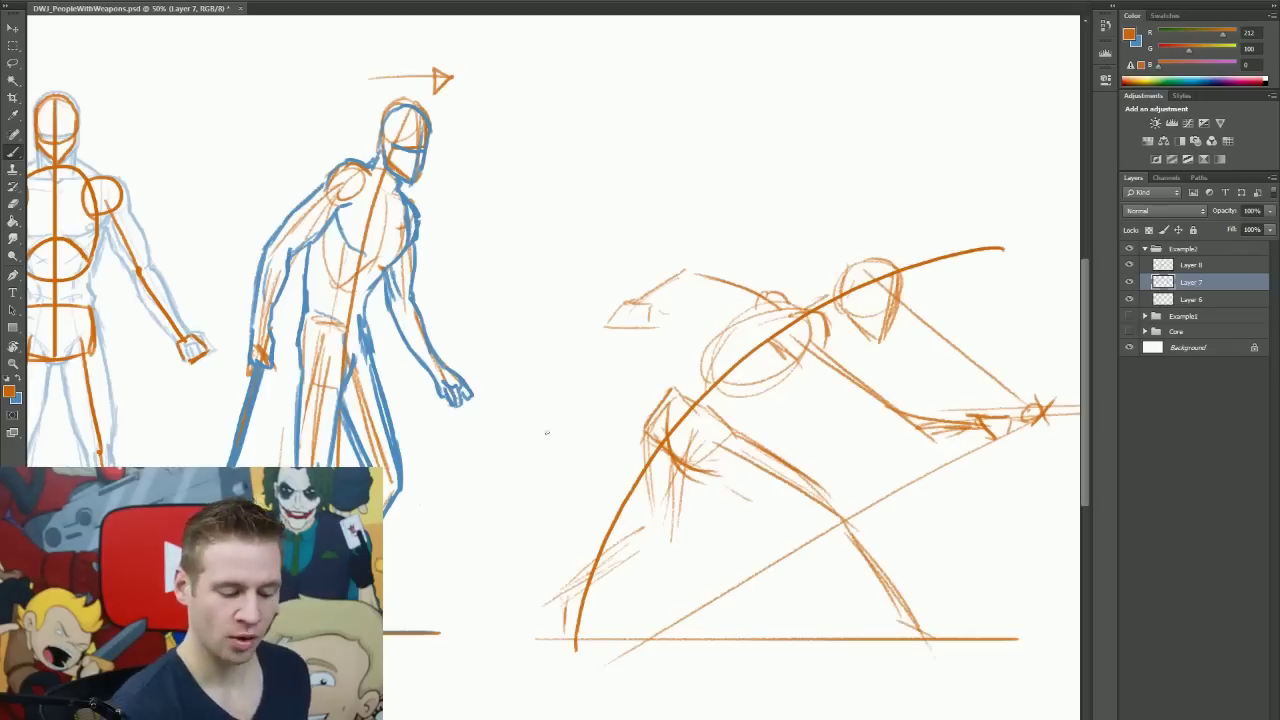
Step: Switch to Layer 8 and the blue colour, and outline the lunging figure's forward-reaching arm and hand
key("alt+bracketright")
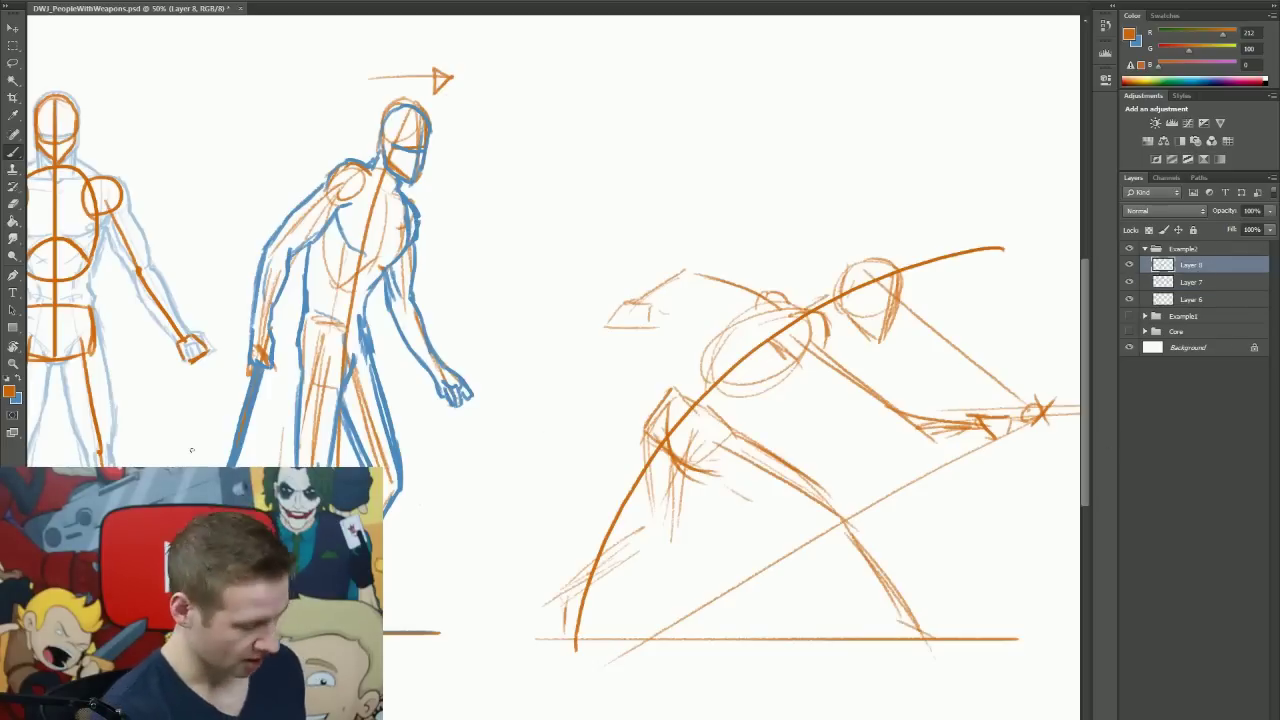
key("x")
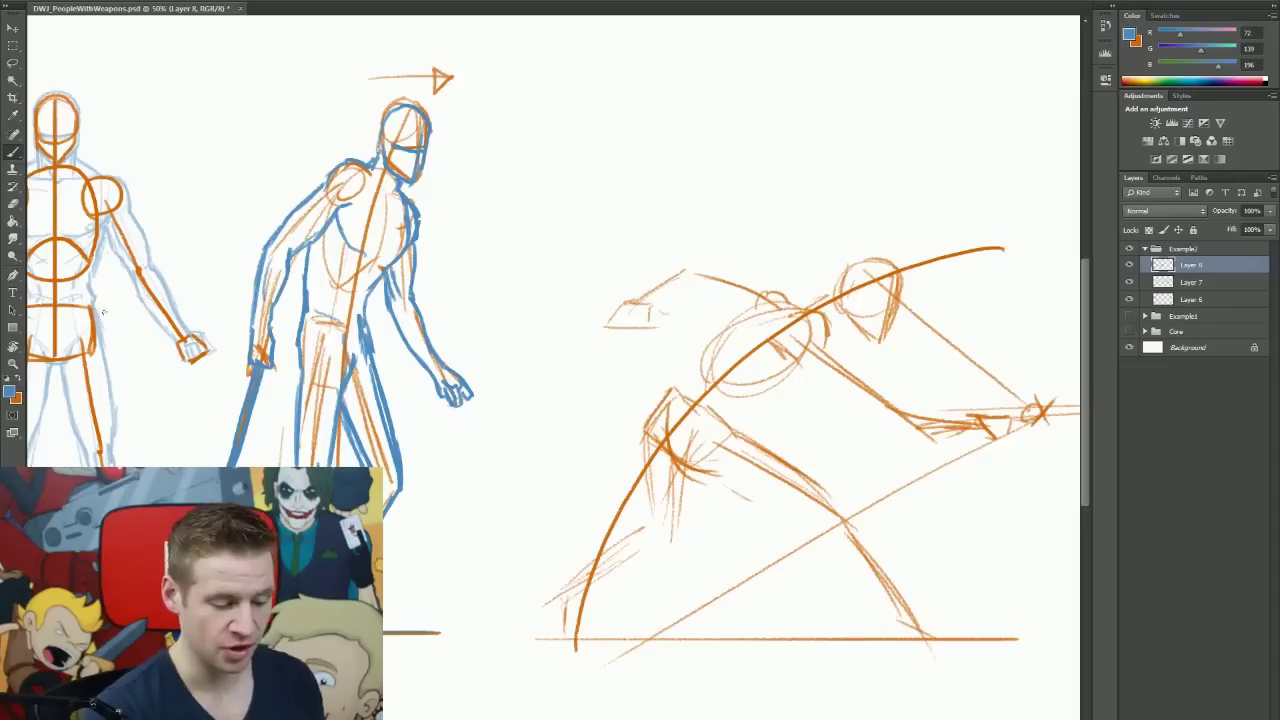
mouse_move(794, 314)
left_mouse_down()
mouse_move(840, 350)
mouse_move(844, 390)
left_mouse_up()
mouse_move(840, 348)
left_mouse_down()
mouse_move(844, 387)
mouse_move(888, 390)
left_mouse_up()
mouse_move(838, 388)
left_mouse_down()
mouse_move(892, 413)
mouse_move(968, 410)
left_mouse_up()
left_click_drag(890, 413, 983, 439)
left_click_drag(968, 410, 1018, 432)
Step: Outline the lunging figure's head, jaw, face contour and upper shoulder line in blue
left_click_drag(778, 300, 830, 297)
mouse_move(836, 286)
left_mouse_down()
mouse_move(890, 275)
mouse_move(878, 342)
left_mouse_up()
left_click_drag(878, 342, 843, 322)
mouse_move(850, 270)
left_mouse_down()
mouse_move(836, 297)
mouse_move(848, 331)
mouse_move(880, 305)
mouse_move(886, 335)
left_mouse_up()
left_click_drag(755, 288, 820, 302)
Step: Outline the lunging figure's back, front leg, front foot and hip in blue
left_click_drag(728, 320, 645, 445)
mouse_move(722, 392)
left_mouse_down()
mouse_move(830, 520)
mouse_move(890, 630)
mouse_move(975, 645)
left_mouse_up()
left_click_drag(890, 645, 960, 648)
mouse_move(665, 400)
left_mouse_down()
mouse_move(652, 465)
mouse_move(692, 482)
left_mouse_up()
Step: Outline the lunging figure's rear thigh, calf and foot in blue, cleaning up stray strokes
left_click_drag(652, 460, 650, 530)
mouse_move(696, 476)
left_mouse_down()
mouse_move(663, 465)
mouse_move(681, 535)
mouse_move(566, 594)
left_mouse_up()
mouse_move(678, 546)
left_mouse_down()
mouse_move(564, 598)
mouse_move(602, 563)
mouse_move(569, 616)
mouse_move(606, 640)
left_mouse_up()
key("e")
key("b")
left_click_drag(564, 600, 578, 640)
mouse_move(692, 460)
left_mouse_down()
mouse_move(652, 510)
mouse_move(662, 554)
left_mouse_up()
Step: Outline the rear arm and its drooping hand in blue, undoing a misplaced stroke, and save the file
left_click_drag(678, 272, 768, 286)
mouse_move(684, 296)
left_mouse_down()
mouse_move(784, 344)
mouse_move(806, 394)
left_mouse_up()
key("ctrl+z")
mouse_move(680, 273)
left_mouse_down()
mouse_move(642, 295)
mouse_move(650, 316)
left_mouse_up()
mouse_move(636, 302)
left_mouse_down()
mouse_move(606, 325)
mouse_move(630, 330)
left_mouse_up()
mouse_move(656, 312)
left_mouse_down()
mouse_move(648, 332)
mouse_move(618, 326)
left_mouse_up()
key("ctrl+s")
Step: Erase and redraw the front forearm and hand contours in blue, add the sword grip, and save the file
key("e")
left_click_drag(905, 389, 962, 405)
key("b")
mouse_move(904, 392)
left_mouse_down()
mouse_move(968, 411)
mouse_move(966, 433)
mouse_move(1052, 446)
left_mouse_up()
mouse_move(1010, 416)
left_mouse_down()
mouse_move(1078, 425)
mouse_move(995, 436)
left_mouse_up()
key("ctrl+s")
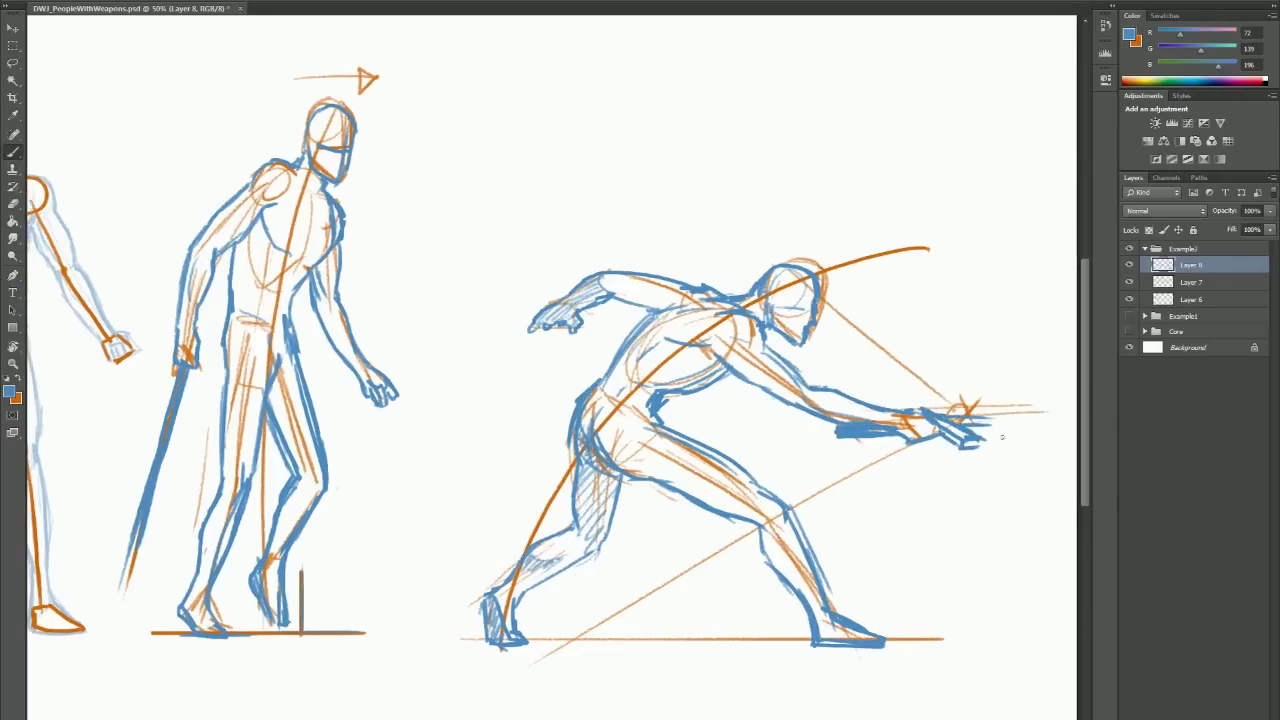
Step: Erase and redraw the blue belly contour between the lunging figure's ribcage and front thigh
key("e")
left_click_drag(664, 398, 714, 366)
key("b")
left_click_drag(696, 378, 658, 394)
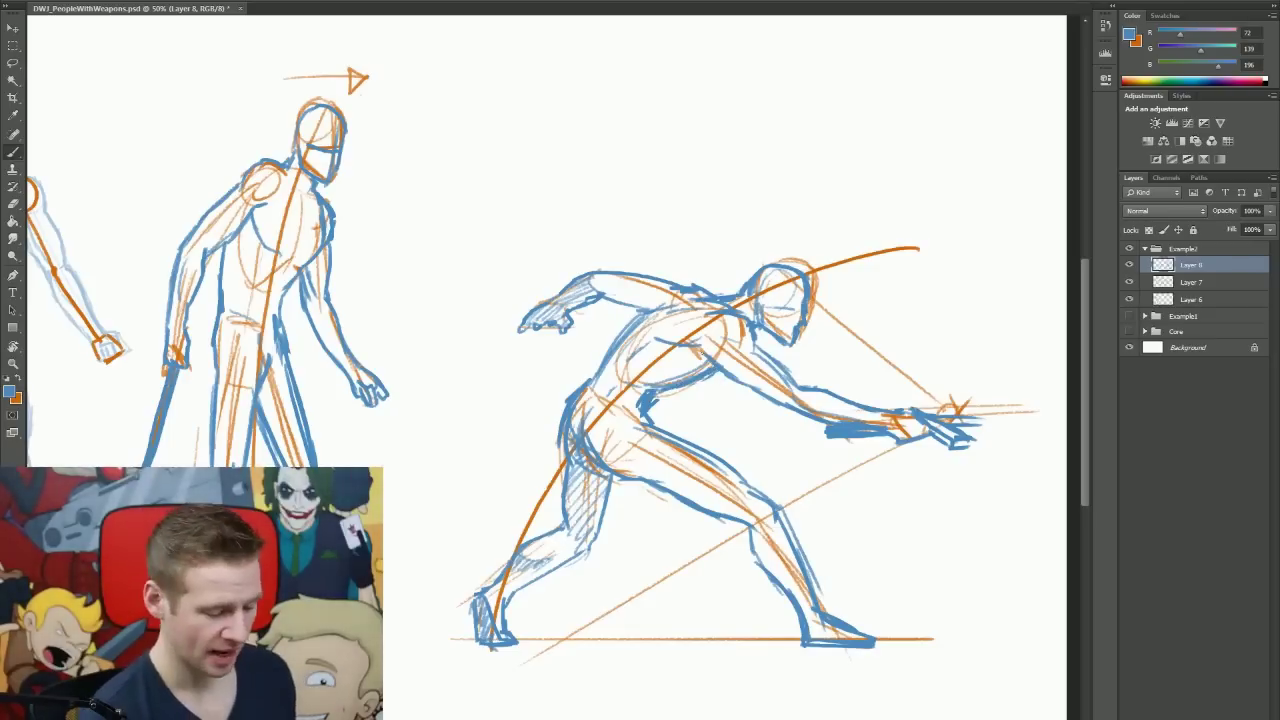
Step: Compare the lunging pose with the walking figure and the front-facing reference figure on the canvas
left_click_drag(452, 362, 604, 362)
scroll(550, 367, "right", 2)
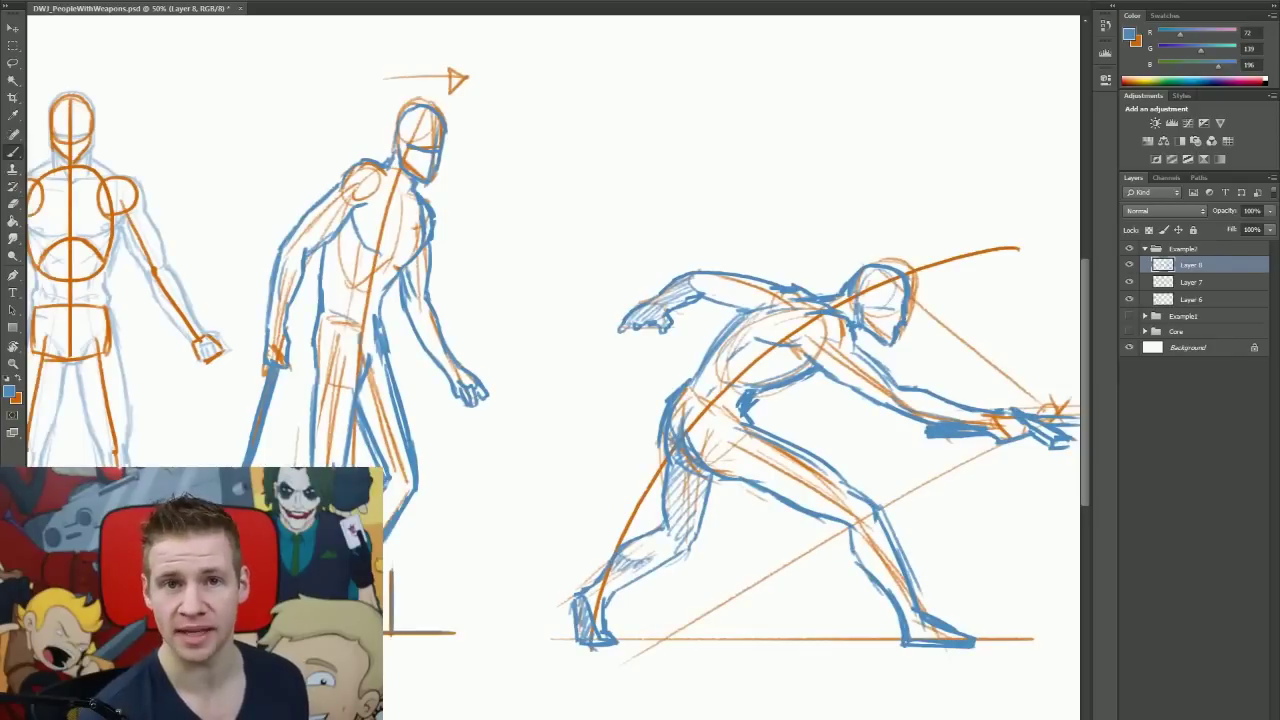
scroll(733, 567, "right", 3)
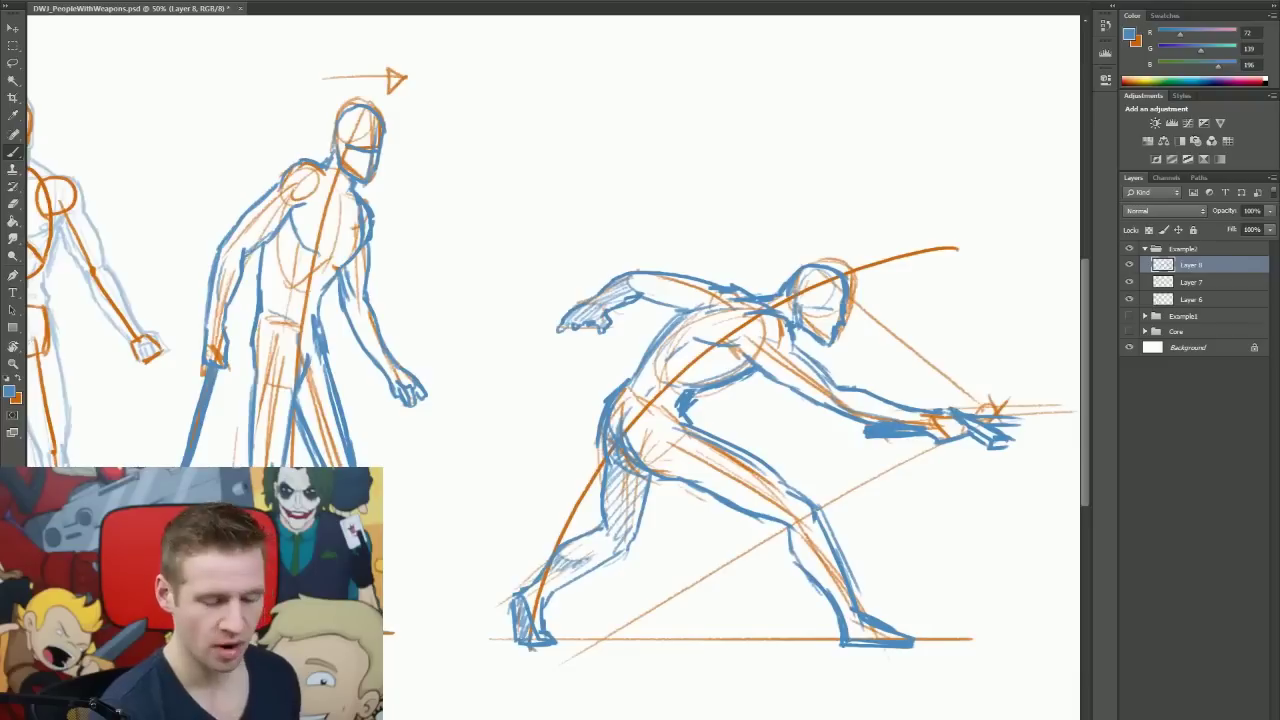
scroll(550, 367, "right", 1)
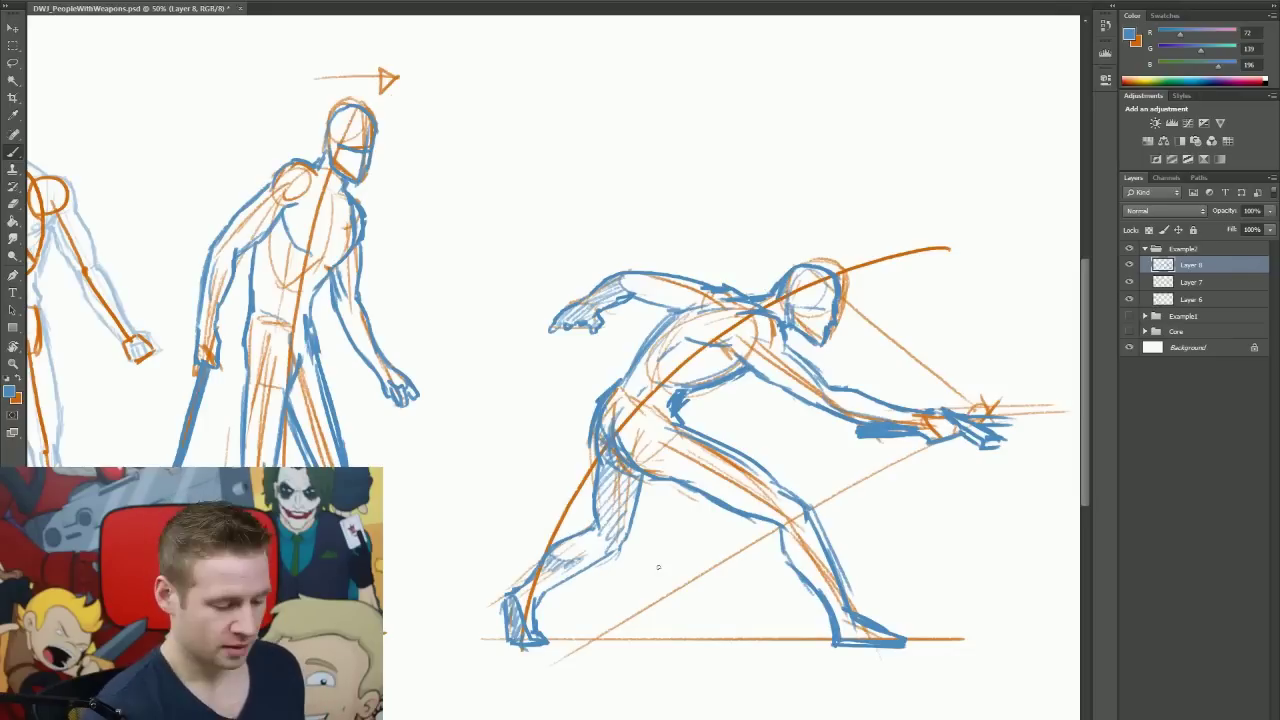
scroll(553, 365, "left", 3)
scroll(553, 365, "right", 3)
scroll(553, 365, "left", 5)
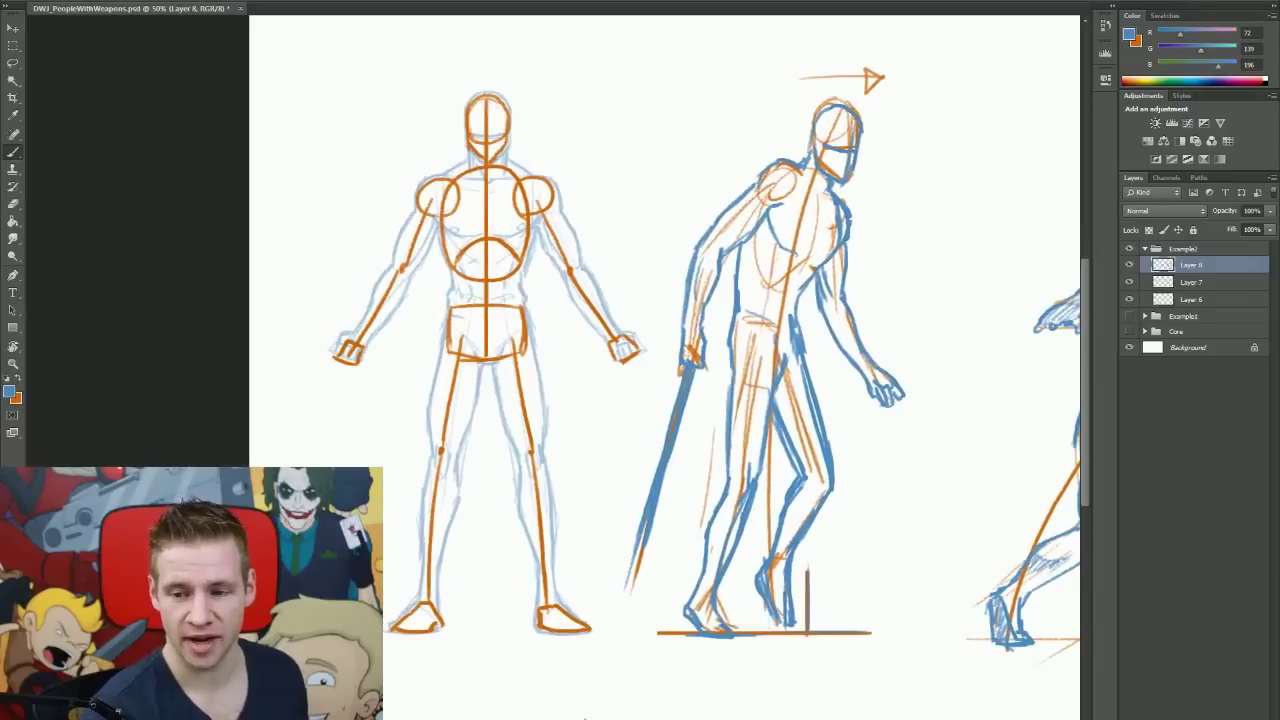
scroll(553, 365, "right", 5)
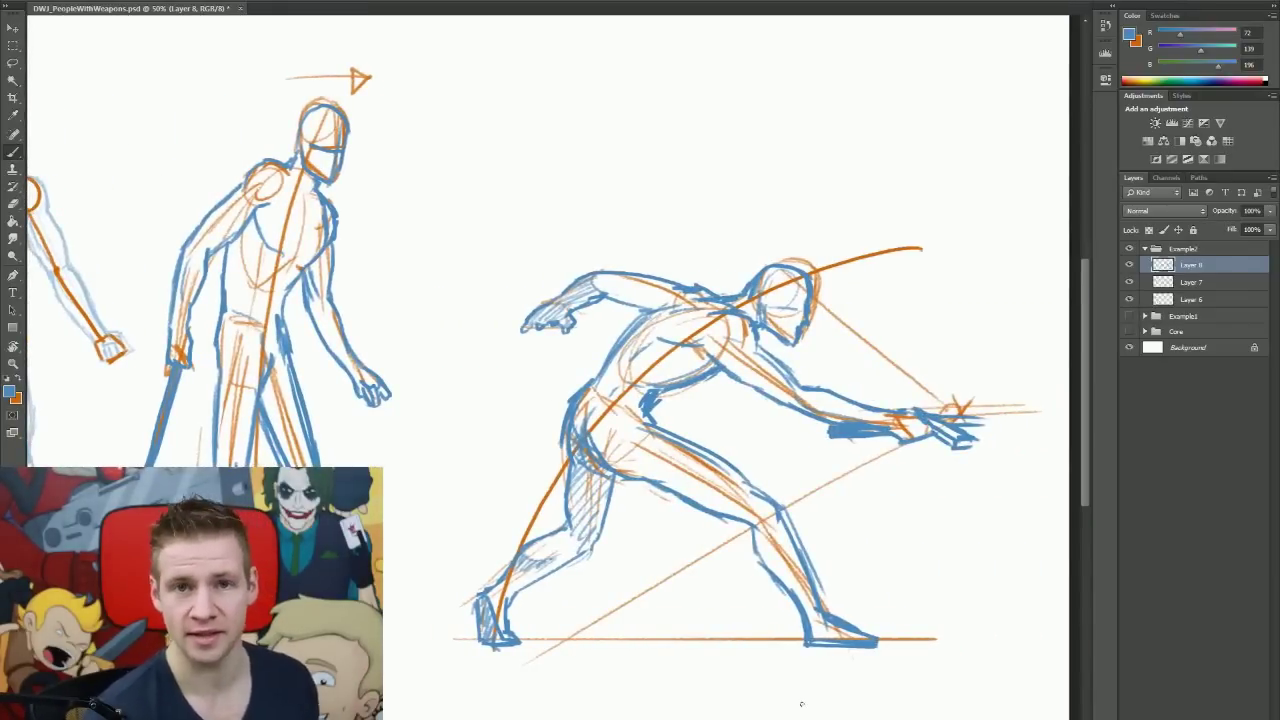
Step: Collapse the Example2 group and alternate its visibility with Example1 to compare the two sets of poses
left_click(1144, 248)
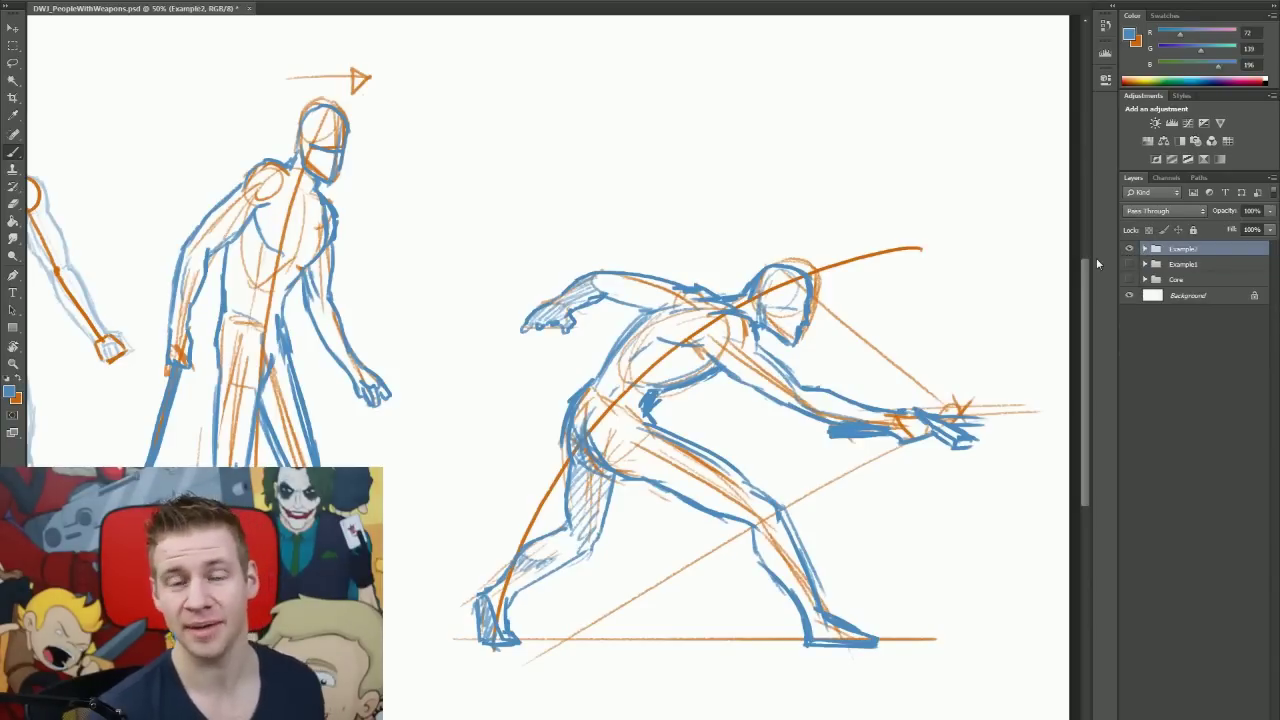
left_click(1129, 248)
left_click(1129, 264)
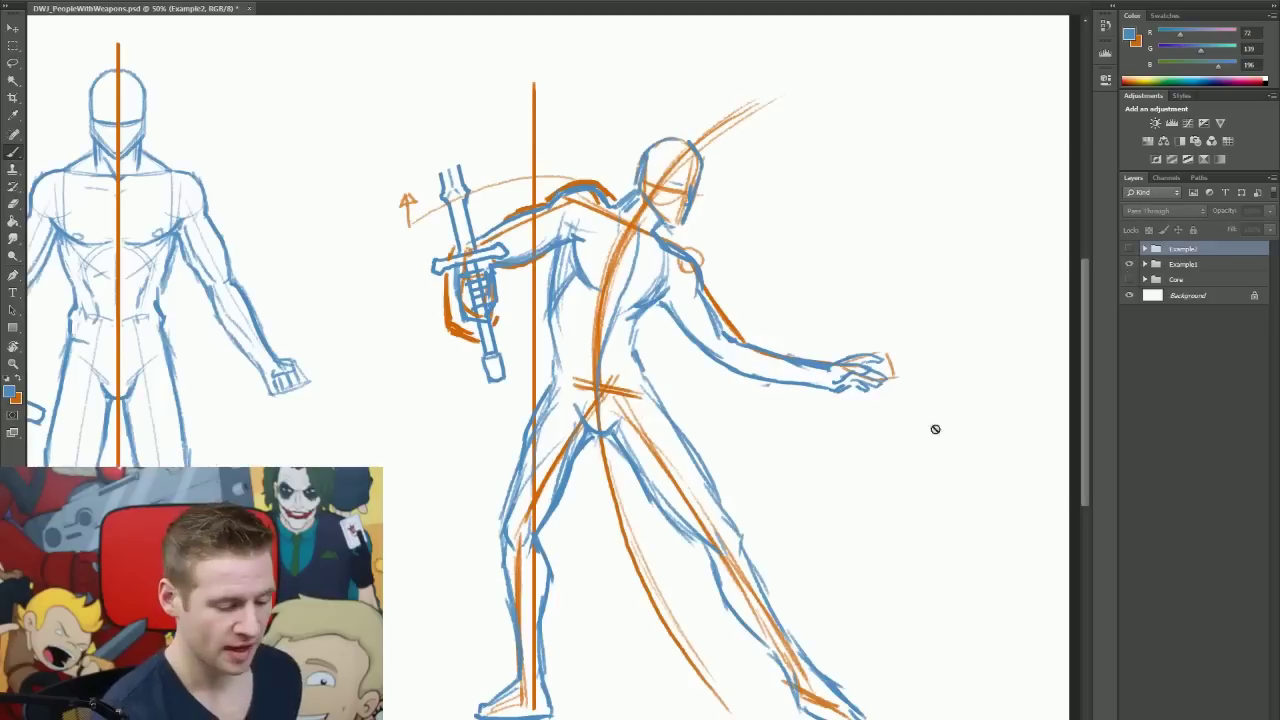
left_click(1129, 264)
left_click(1129, 248)
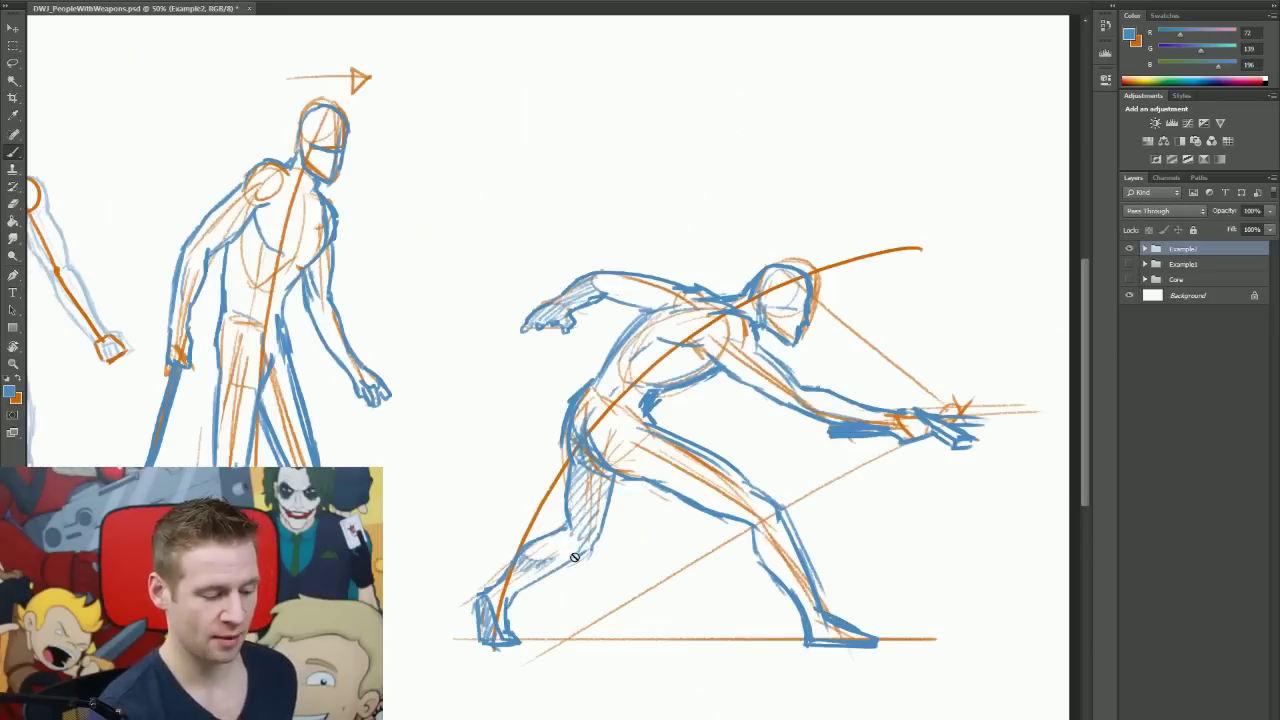
left_click(1129, 248)
left_click(1129, 264)
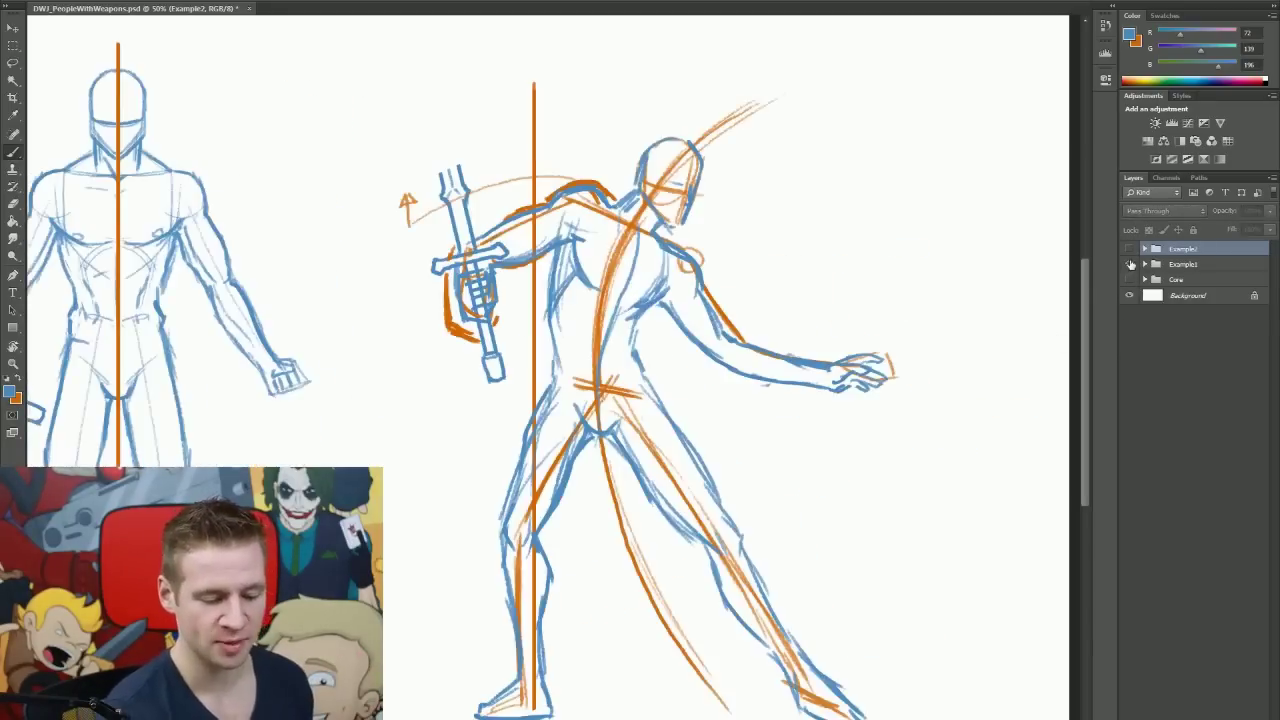
left_click(1129, 264)
left_click(1129, 248)
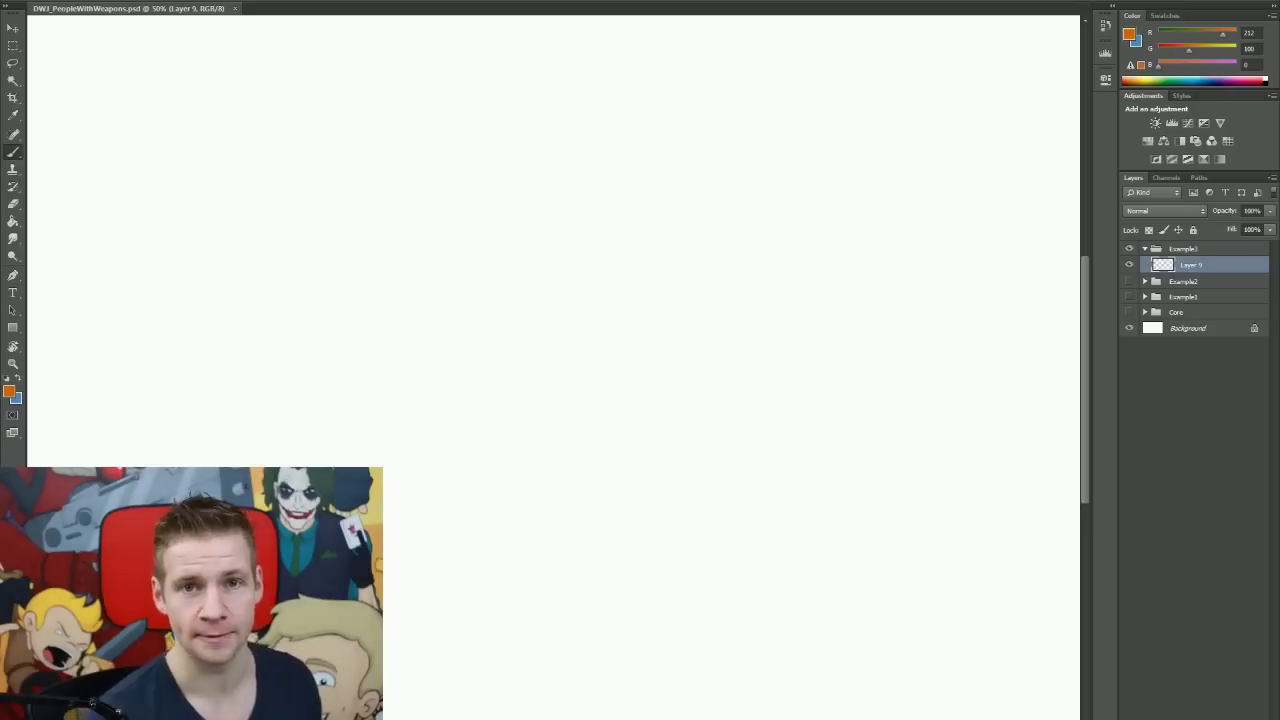
Step: On Layer 9, draw a sweeping orange line of action for a new wide-stance pose and sketch the head around its upper end
left_click_drag(361, 203, 662, 700)
left_click_drag(400, 214, 414, 298)
left_click_drag(404, 215, 400, 325)
mouse_move(354, 258)
left_mouse_down()
mouse_move(428, 268)
mouse_move(358, 312)
left_mouse_up()
left_click_drag(432, 236, 423, 317)
Step: Sketch the new figure's neck, ribcage sides and slanted shoulder lines in orange, undoing a stray torso stroke
left_click_drag(347, 298, 388, 322)
left_click_drag(418, 309, 386, 506)
left_click_drag(420, 326, 428, 390)
left_click_drag(278, 329, 436, 376)
left_click_drag(301, 298, 454, 370)
mouse_move(428, 366)
left_mouse_down()
mouse_move(350, 510)
mouse_move(393, 460)
left_mouse_up()
key("ctrl+z")
Step: Sketch the new figure's arms and gripping hand in front of the torso in orange, undoing a misplaced stroke
mouse_move(234, 435)
left_mouse_down()
mouse_move(386, 432)
mouse_move(251, 499)
left_mouse_up()
key("ctrl+z")
mouse_move(211, 488)
left_mouse_down()
mouse_move(243, 540)
mouse_move(421, 488)
left_mouse_up()
left_click_drag(189, 436, 249, 476)
left_click_drag(303, 352, 271, 443)
left_click_drag(391, 518, 397, 434)
left_click_drag(226, 346, 190, 390)
Step: Draw straight orange guide lines for the sword through the gripping hand, redoing the upper line
left_click_drag(170, 290, 326, 497)
left_click_drag(126, 273, 194, 279)
key("ctrl+z")
left_click_drag(56, 297, 264, 253)
left_click_drag(128, 382, 280, 333)
Step: Sketch the new figure's pelvis and bent front leg in orange, from thigh and knee down to the foot
left_click_drag(410, 438, 328, 489)
left_click_drag(396, 436, 320, 488)
left_click_drag(355, 330, 440, 400)
left_click_drag(400, 418, 282, 540)
left_click_drag(340, 530, 510, 480)
left_click_drag(300, 500, 290, 630)
left_click_drag(372, 530, 365, 590)
left_click_drag(290, 608, 290, 695)
left_click_drag(290, 700, 356, 705)
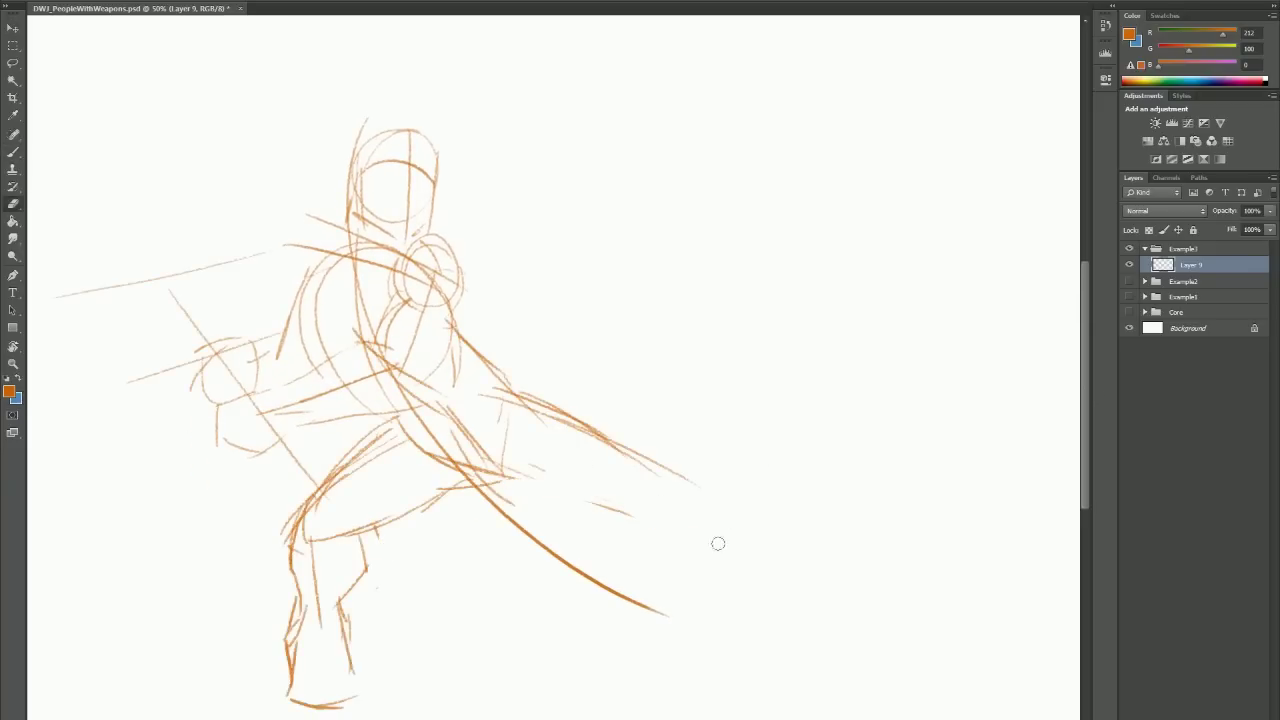
Step: Redraw the extended rear leg in orange with thigh, knee, calf and foot contours
left_click_drag(516, 400, 662, 466)
left_click_drag(456, 460, 662, 540)
left_click_drag(510, 420, 695, 550)
left_click_drag(662, 500, 802, 562)
left_click_drag(652, 545, 775, 665)
mouse_move(768, 545)
left_mouse_down()
mouse_move(808, 630)
mouse_move(790, 695)
left_mouse_up()
left_click_drag(800, 618, 866, 686)
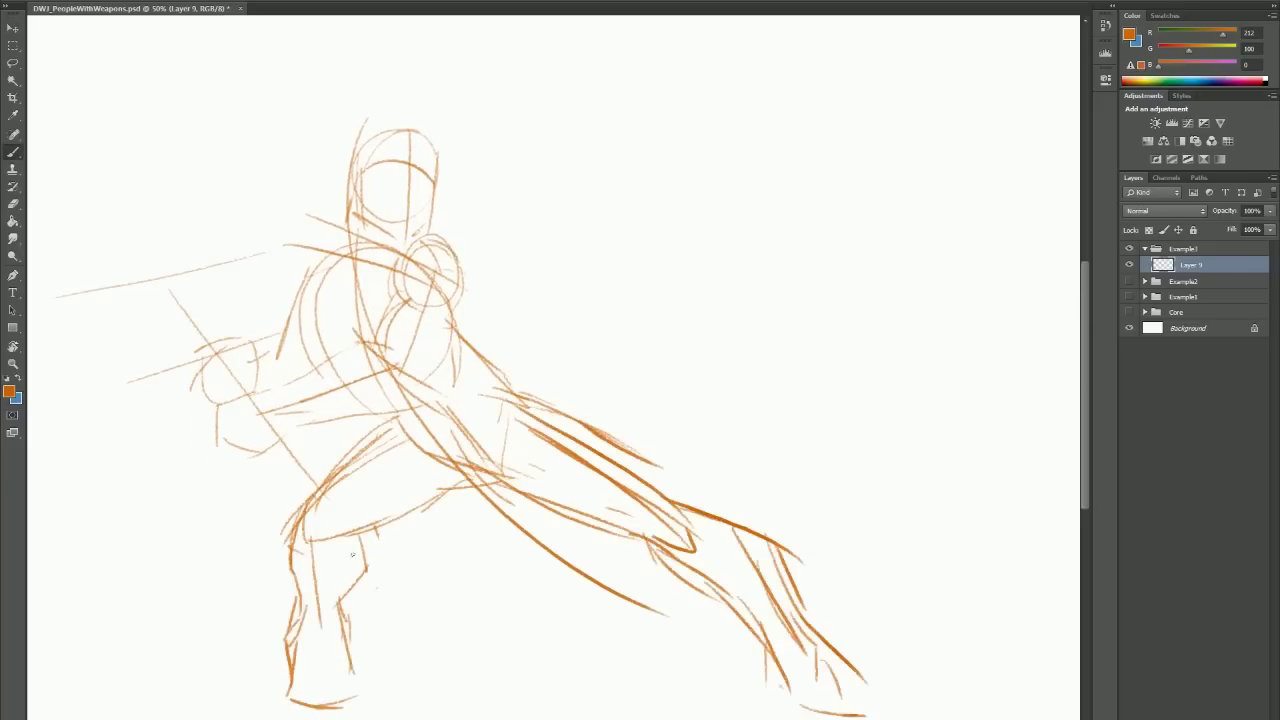
Step: Draw two slanted orange ground guide lines and rework the front bent leg so its foot meets the ground
left_click_drag(300, 588, 900, 660)
left_click_drag(346, 645, 556, 718)
left_click_drag(400, 432, 305, 515)
mouse_move(470, 478)
left_mouse_down()
mouse_move(340, 530)
mouse_move(318, 610)
left_mouse_up()
left_click_drag(360, 530, 350, 615)
mouse_move(305, 565)
left_mouse_down()
mouse_move(320, 635)
mouse_move(290, 650)
left_mouse_up()
key("ctrl+alt+z")
key("ctrl+alt+z")
key("ctrl+alt+z")
left_click_drag(302, 652, 340, 666)
Step: Outline the lunging figure's head, shoulders, near arm, torso and waist in blue on a new layer
key("ctrl+shift+alt+n")
key("x")
left_click_drag(368, 325, 270, 378)
left_click_drag(418, 386, 288, 425)
left_click_drag(350, 214, 400, 234)
mouse_move(314, 268)
left_mouse_down()
mouse_move(284, 322)
mouse_move(312, 358)
left_mouse_up()
left_click_drag(456, 294, 467, 346)
left_click_drag(356, 410, 406, 449)
left_click_drag(408, 440, 487, 475)
left_click_drag(468, 348, 502, 382)
left_click_drag(472, 419, 473, 465)
left_click_drag(456, 374, 440, 414)
Step: Outline the far arm and gripping hands in blue, and draw the axe with its handle, round pommel and wide curved blade
left_click_drag(285, 320, 240, 455)
mouse_move(296, 418)
left_mouse_down()
mouse_move(228, 388)
mouse_move(260, 380)
mouse_move(252, 452)
mouse_move(300, 446)
left_mouse_up()
mouse_move(282, 432)
left_mouse_down()
mouse_move(326, 476)
mouse_move(308, 505)
left_mouse_up()
mouse_move(300, 478)
left_mouse_down()
mouse_move(338, 492)
mouse_move(334, 506)
left_mouse_up()
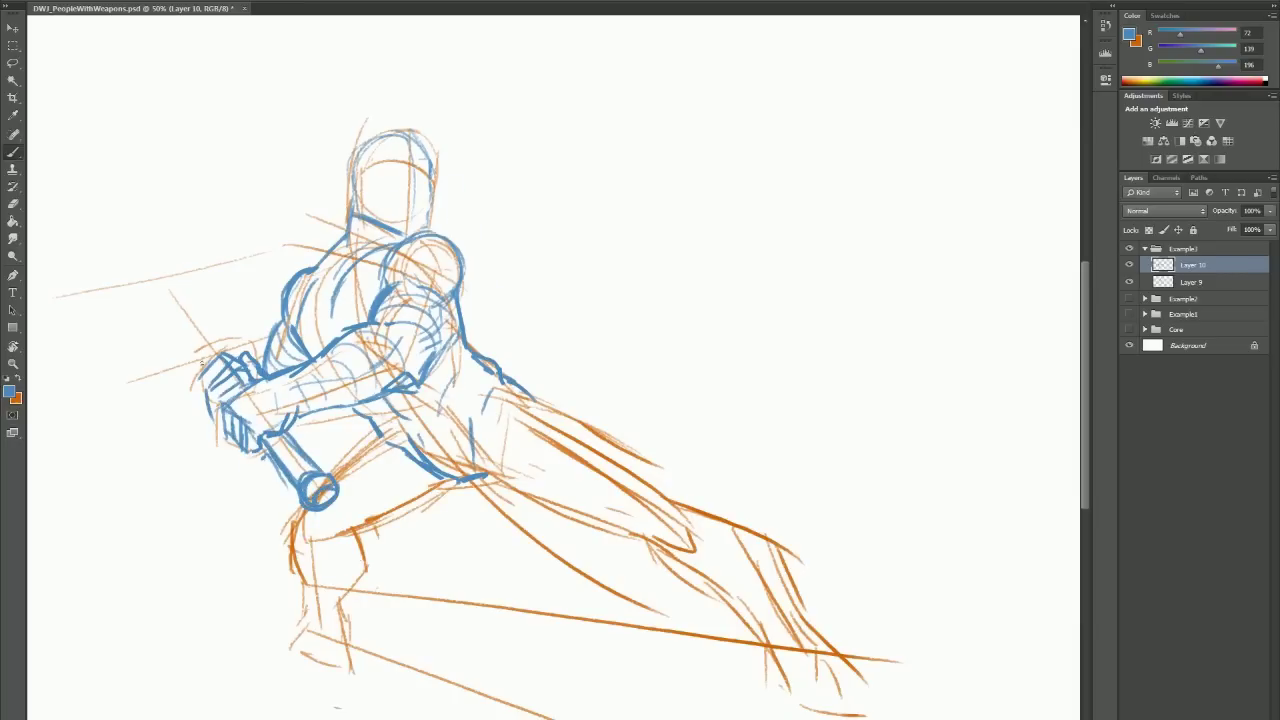
left_click_drag(158, 288, 218, 360)
mouse_move(85, 292)
left_mouse_down()
mouse_move(228, 262)
mouse_move(108, 405)
left_mouse_up()
left_click_drag(108, 405, 200, 350)
mouse_move(216, 346)
left_mouse_down()
mouse_move(306, 322)
mouse_move(286, 324)
left_mouse_up()
left_click_drag(66, 292, 209, 372)
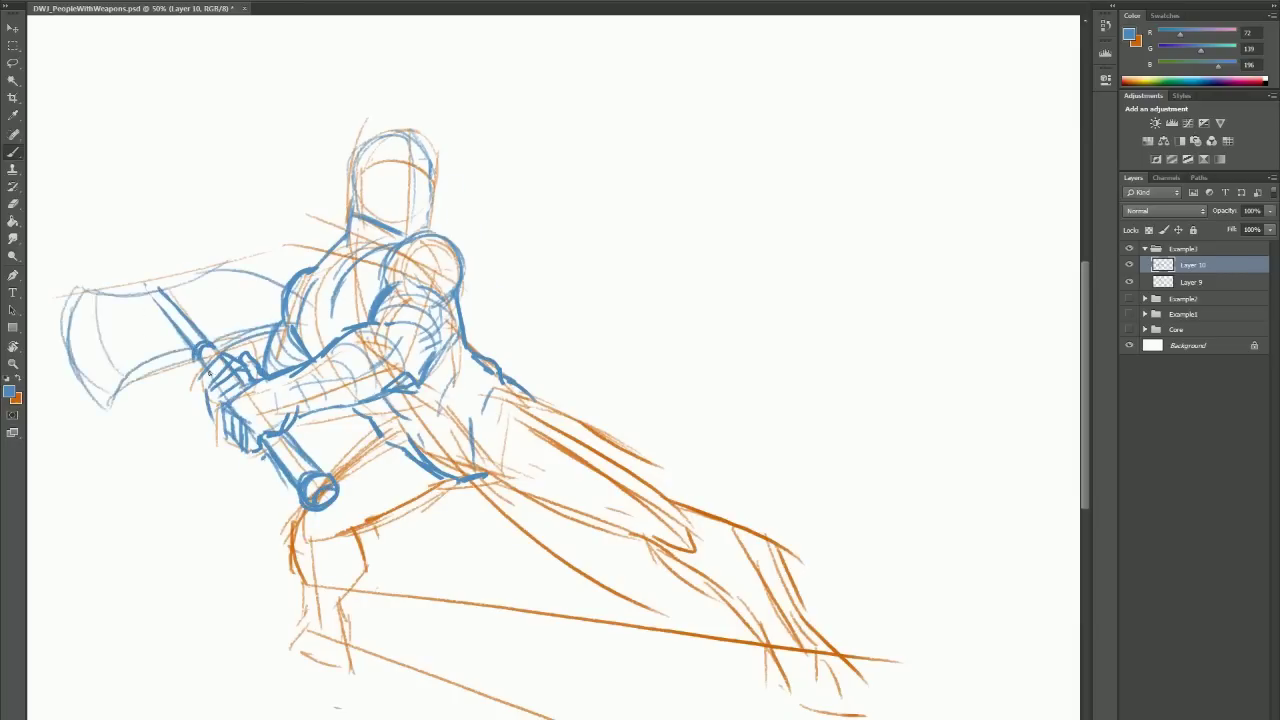
Step: Outline the lunging figure's hip, front thigh and extended rear thigh in blue, adding contour lines down to the rear knee
left_click_drag(500, 375, 565, 408)
left_click_drag(340, 530, 455, 480)
left_click_drag(560, 420, 640, 458)
left_click_drag(490, 470, 560, 518)
left_click_drag(645, 450, 675, 515)
left_click_drag(630, 522, 684, 550)
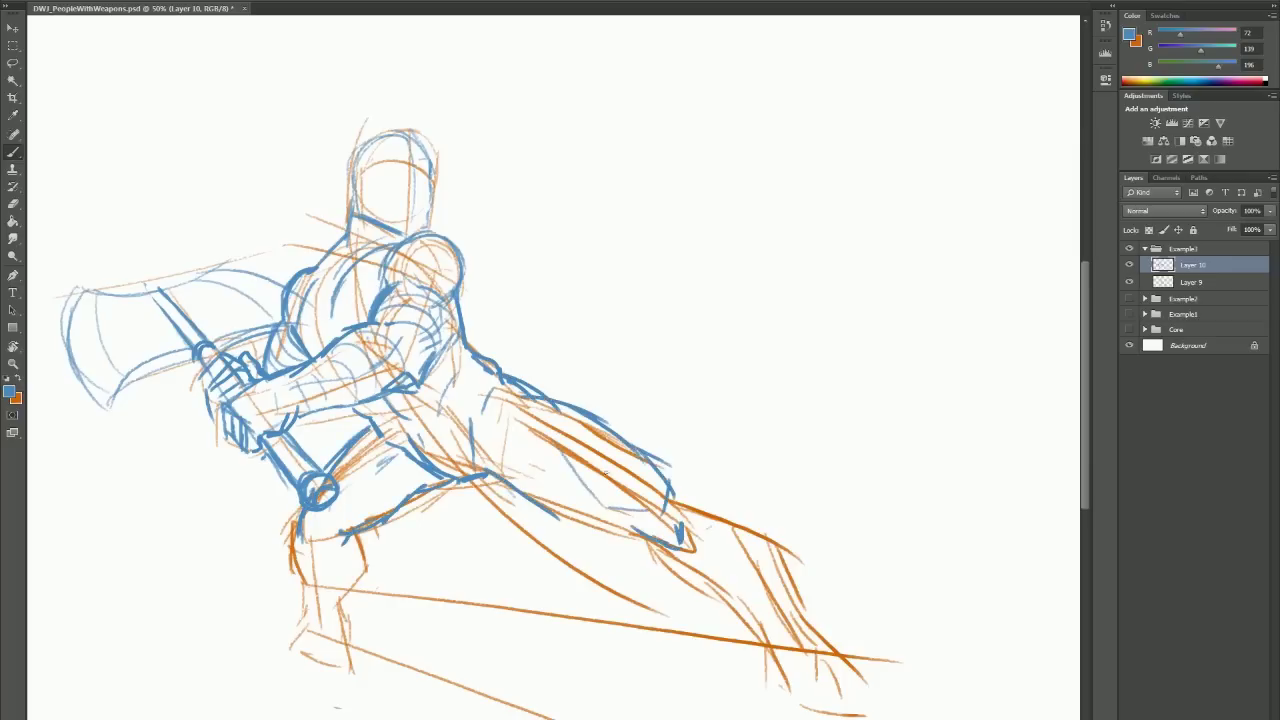
left_click_drag(480, 455, 575, 485)
left_click_drag(555, 515, 650, 545)
left_click_drag(540, 395, 660, 495)
left_click_drag(632, 550, 682, 566)
left_click_drag(610, 495, 665, 530)
Step: Outline the rear leg's calf, shin, ankle and foot in blue, redrawing the foot after undoing its first strokes
left_click_drag(705, 510, 760, 528)
left_click_drag(655, 552, 780, 638)
left_click_drag(765, 540, 792, 615)
left_click_drag(698, 546, 766, 618)
mouse_move(792, 594)
left_mouse_down()
mouse_move(822, 636)
mouse_move(784, 688)
left_mouse_up()
left_click_drag(818, 634, 860, 670)
left_click_drag(780, 682, 802, 712)
mouse_move(795, 700)
left_mouse_down()
mouse_move(895, 716)
mouse_move(866, 698)
left_mouse_up()
key("ctrl+alt+z")
key("ctrl+alt+z")
mouse_move(848, 660)
left_mouse_down()
mouse_move(878, 700)
mouse_move(772, 702)
left_mouse_up()
left_click_drag(792, 666, 846, 664)
left_click_drag(778, 670, 766, 702)
Step: Add contour lines to the front thigh and outline the front knee, shin and foot in blue
mouse_move(372, 440)
left_mouse_down()
mouse_move(402, 504)
mouse_move(414, 484)
left_mouse_up()
key("ctrl+alt+z")
left_click_drag(362, 450, 398, 506)
left_click_drag(304, 512, 312, 600)
mouse_move(355, 536)
left_mouse_down()
mouse_move(374, 604)
mouse_move(326, 628)
left_mouse_up()
left_click_drag(308, 528, 366, 608)
left_click_drag(362, 598, 370, 648)
mouse_move(326, 602)
left_mouse_down()
mouse_move(322, 638)
mouse_move(380, 652)
left_mouse_up()
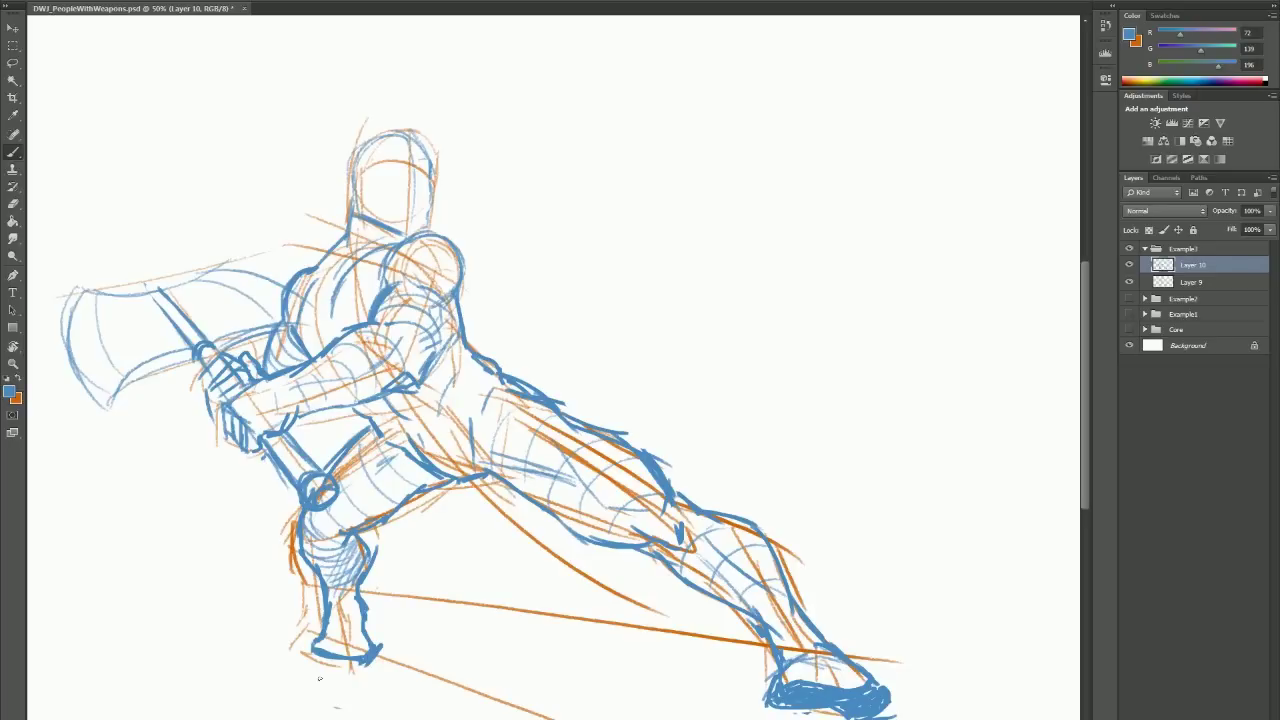
Step: Reinforce the rear foot's outline and draw the lunging figure's facial features in blue
left_click_drag(828, 706, 756, 700)
left_click_drag(756, 692, 855, 660)
left_click_drag(778, 660, 752, 704)
left_click_drag(392, 154, 420, 164)
left_click_drag(378, 206, 398, 189)
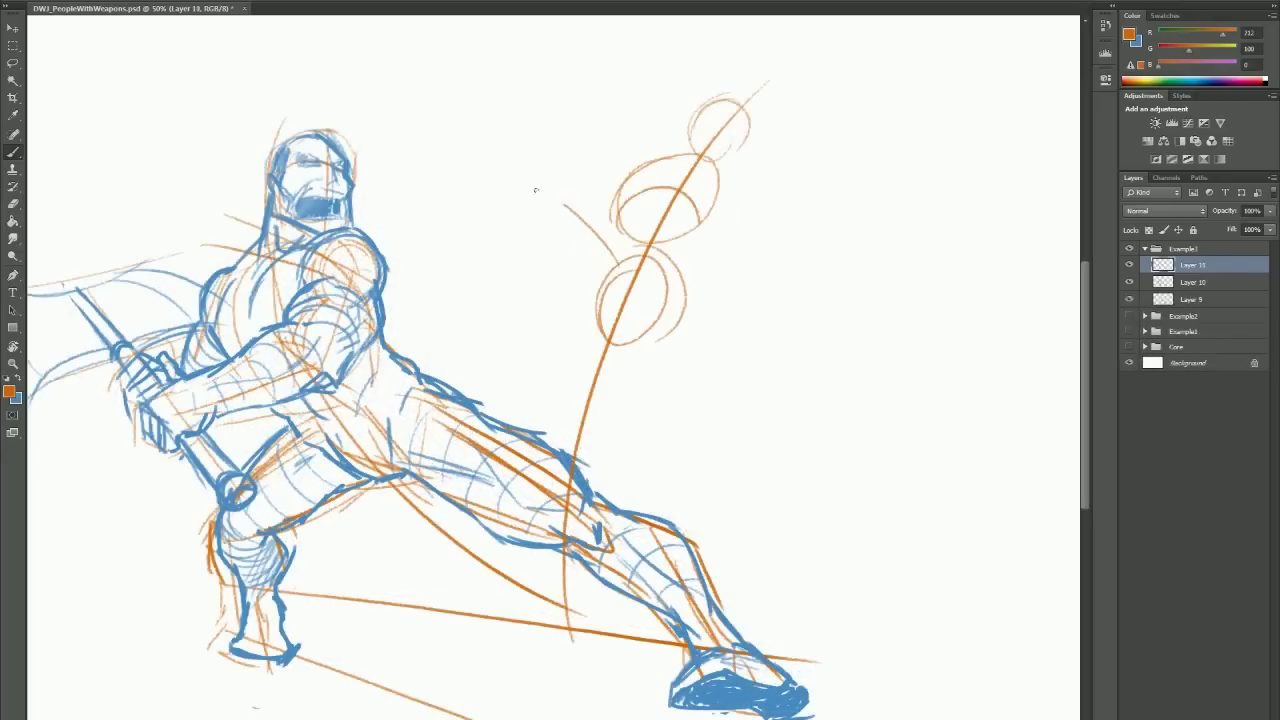
Step: Sketch the leaping figure's raised bent leg, extended leg and raised arms in orange around the torso forms
left_click_drag(517, 195, 620, 295)
left_click_drag(517, 198, 545, 346)
left_click_drag(614, 312, 668, 480)
left_click_drag(664, 374, 708, 494)
left_click_drag(652, 160, 692, 86)
left_click_drag(722, 176, 788, 140)
Step: Sketch the leaping figure's downward-pointing sword in orange, adjust the sketch with Free Transform, and refine the torso and head
mouse_move(728, 76)
left_mouse_down()
mouse_move(792, 115)
mouse_move(791, 360)
left_mouse_up()
left_click_drag(788, 78, 805, 392)
key("ctrl+t")
left_click_drag(808, 644, 827, 678)
key("Return")
left_click_drag(676, 136, 640, 222)
mouse_move(722, 72)
left_mouse_down()
mouse_move(692, 120)
mouse_move(722, 132)
left_mouse_up()
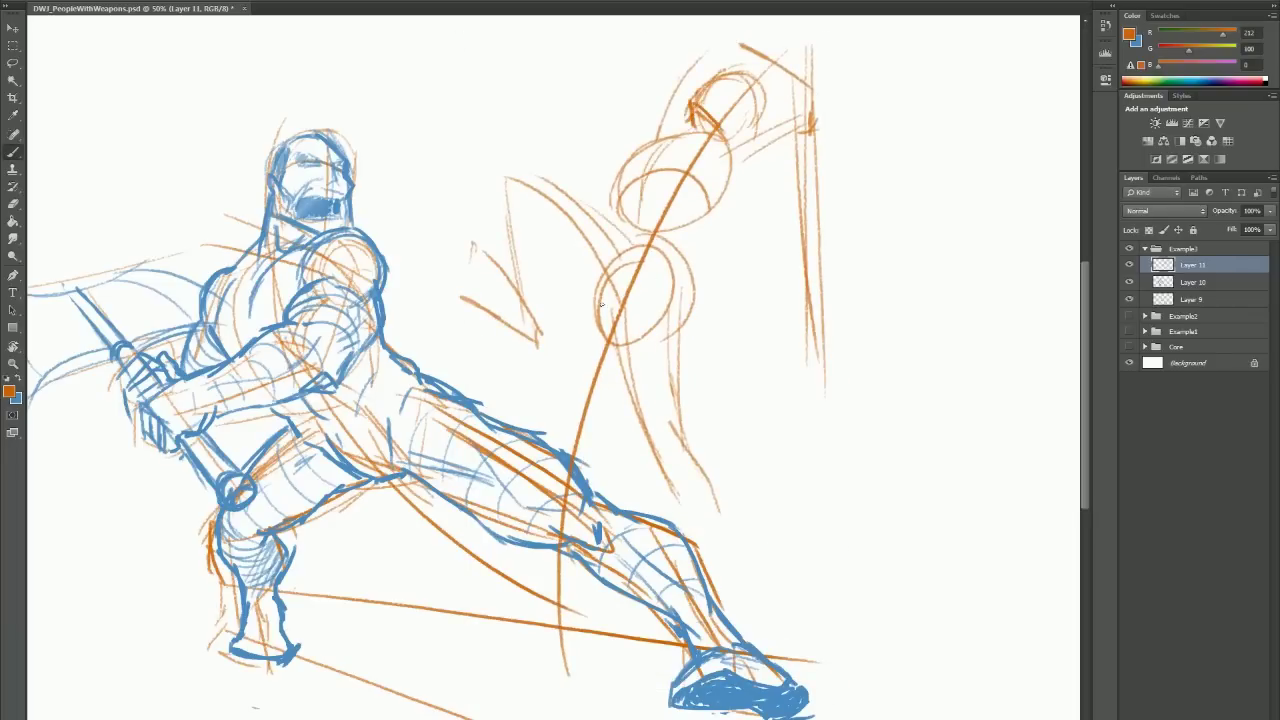
Step: Outline the leaping figure's shoulders, torso and near arm in blue on a new layer, erasing and redrawing parts
key("ctrl+shift+alt+n")
key("x")
mouse_move(616, 172)
left_mouse_down()
mouse_move(684, 130)
mouse_move(698, 166)
mouse_move(612, 226)
left_mouse_up()
left_click_drag(728, 188, 672, 236)
key("e")
key("b")
mouse_move(620, 200)
left_mouse_down()
mouse_move(620, 226)
mouse_move(693, 293)
left_mouse_up()
key("e")
mouse_move(784, 125)
left_mouse_down()
mouse_move(732, 182)
mouse_move(738, 135)
left_mouse_up()
key("b")
left_click_drag(714, 140, 792, 94)
Step: Outline the leaping figure's pelvis and its raised bent leg from thigh to knee and shin in blue
mouse_move(538, 172)
left_mouse_down()
mouse_move(612, 242)
mouse_move(606, 306)
left_mouse_up()
left_click_drag(618, 340, 668, 285)
left_click_drag(628, 236, 618, 318)
left_click_drag(536, 226, 616, 343)
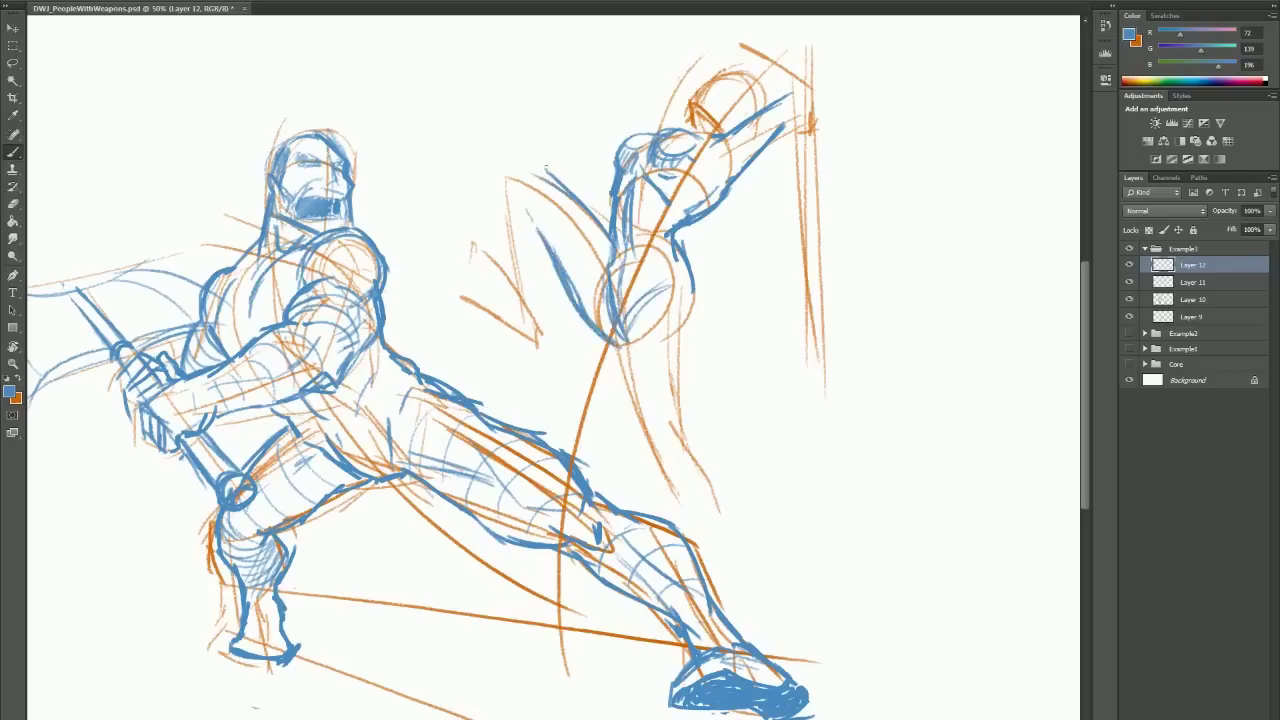
left_click_drag(548, 170, 498, 170)
left_click_drag(496, 176, 514, 296)
left_click_drag(500, 210, 540, 300)
left_click_drag(560, 200, 592, 272)
Step: Outline the leaping figure's extended leg down to its pointed foot, plus the raised leg's foot, in blue
left_click_drag(686, 274, 690, 436)
left_click_drag(622, 322, 668, 446)
left_click_drag(638, 362, 672, 460)
mouse_move(686, 426)
left_mouse_down()
mouse_move(712, 518)
mouse_move(692, 492)
mouse_move(722, 554)
left_mouse_up()
left_click_drag(698, 504, 726, 560)
left_click_drag(690, 476, 704, 552)
left_click_drag(660, 448, 698, 506)
left_click_drag(690, 234, 676, 320)
left_click_drag(514, 272, 544, 334)
left_click_drag(490, 248, 548, 328)
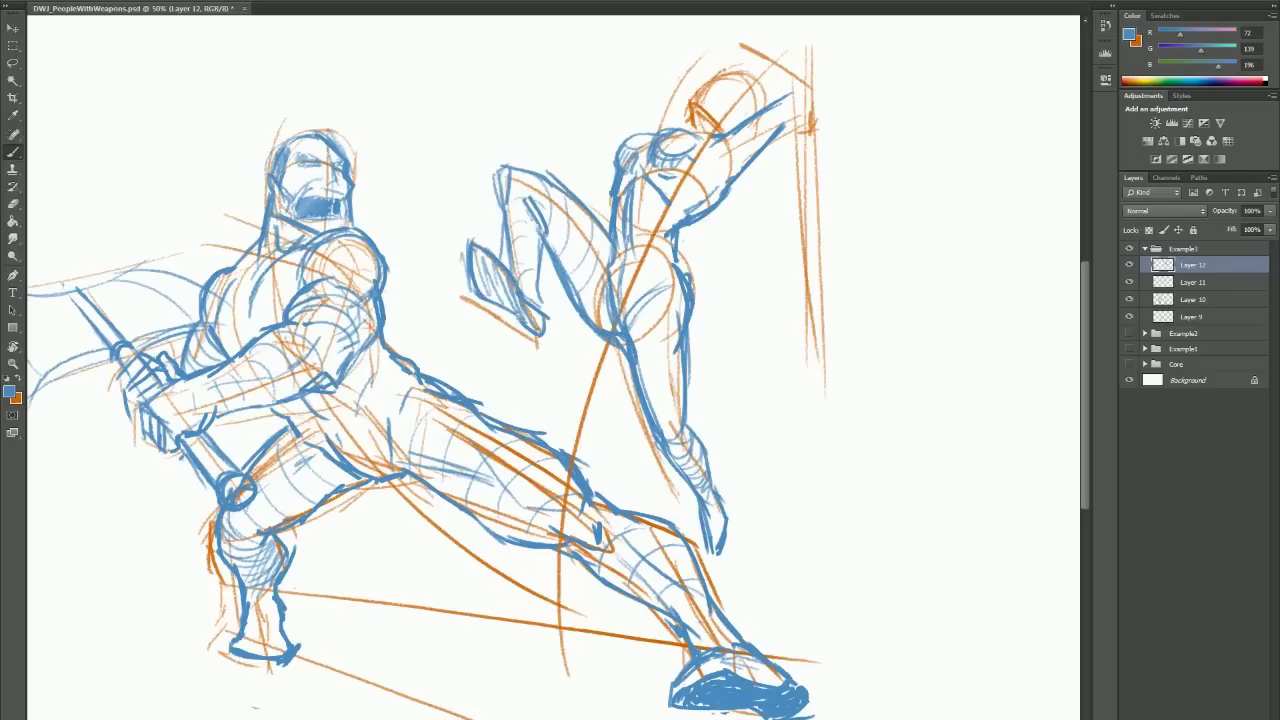
Step: Draw the leaping figure's head and face in blue, and complete the raised arms and gripping hands
key("e")
mouse_move(716, 92)
left_mouse_down()
mouse_move(738, 84)
mouse_move(722, 128)
left_mouse_up()
key("b")
left_click_drag(718, 99, 750, 116)
mouse_move(690, 108)
left_mouse_down()
mouse_move(686, 124)
mouse_move(800, 92)
left_mouse_up()
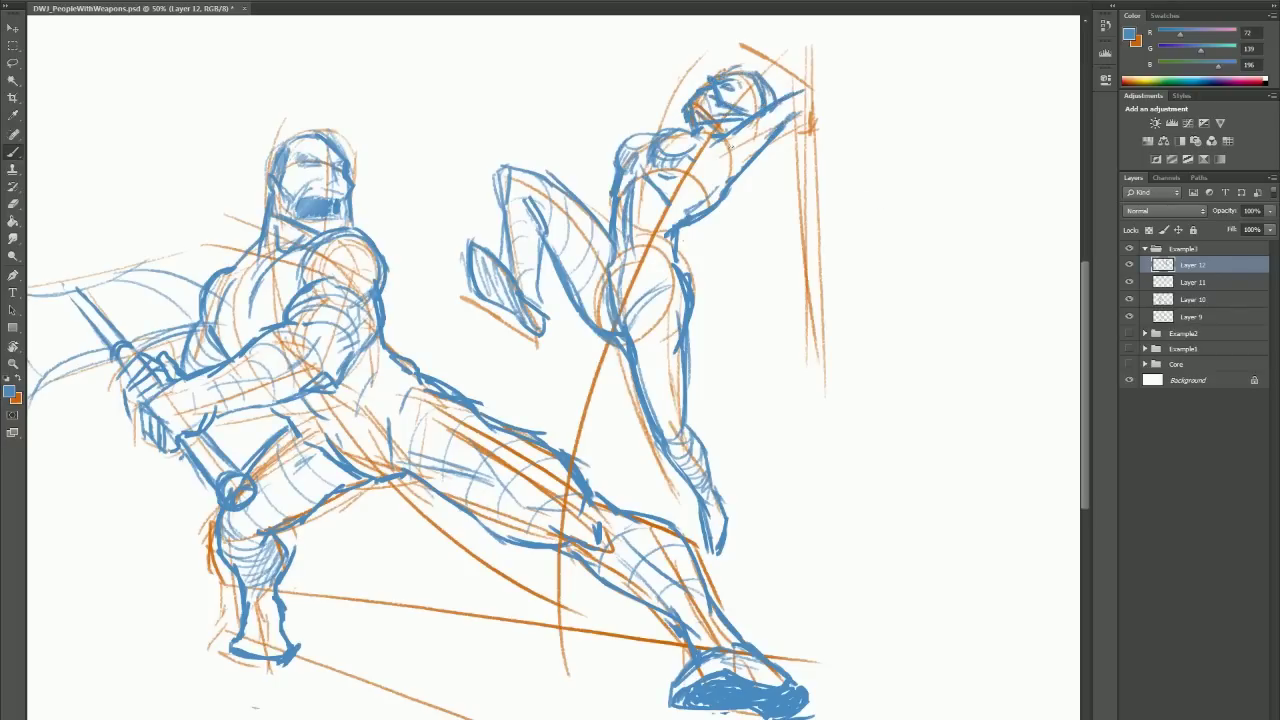
left_click_drag(742, 140, 710, 190)
mouse_move(690, 130)
left_mouse_down()
mouse_move(718, 52)
mouse_move(805, 90)
mouse_move(820, 148)
left_mouse_up()
mouse_move(790, 74)
left_mouse_down()
mouse_move(818, 100)
mouse_move(830, 178)
left_mouse_up()
key("e")
key("b")
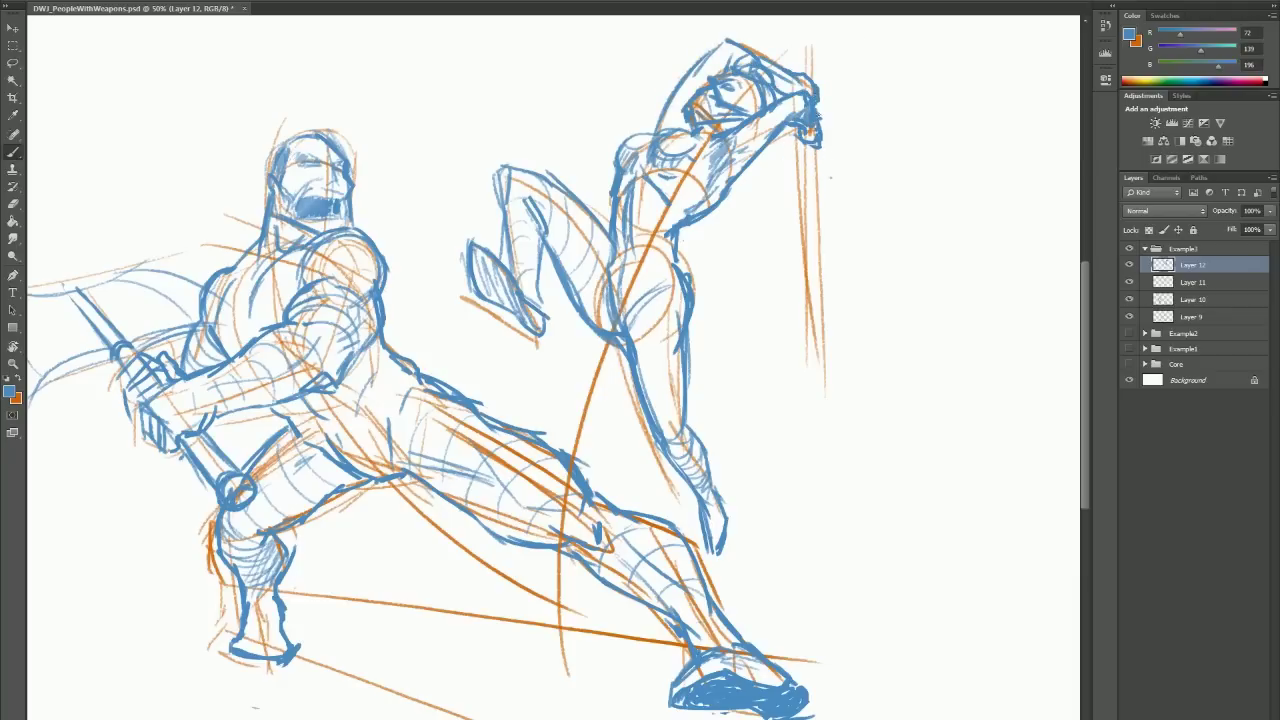
Step: Draw the sword's hilt and long downward blade in blue, undoing the first line and cleaning up the edges with the Eraser
left_click_drag(804, 46, 806, 364)
key("ctrl+z")
left_click_drag(802, 140, 808, 382)
mouse_move(814, 148)
left_mouse_down()
mouse_move(830, 380)
mouse_move(818, 358)
left_mouse_up()
mouse_move(830, 346)
left_mouse_down()
mouse_move(820, 416)
mouse_move(802, 248)
mouse_move(820, 415)
left_mouse_up()
key("e")
key("b")
left_click_drag(806, 142, 822, 378)
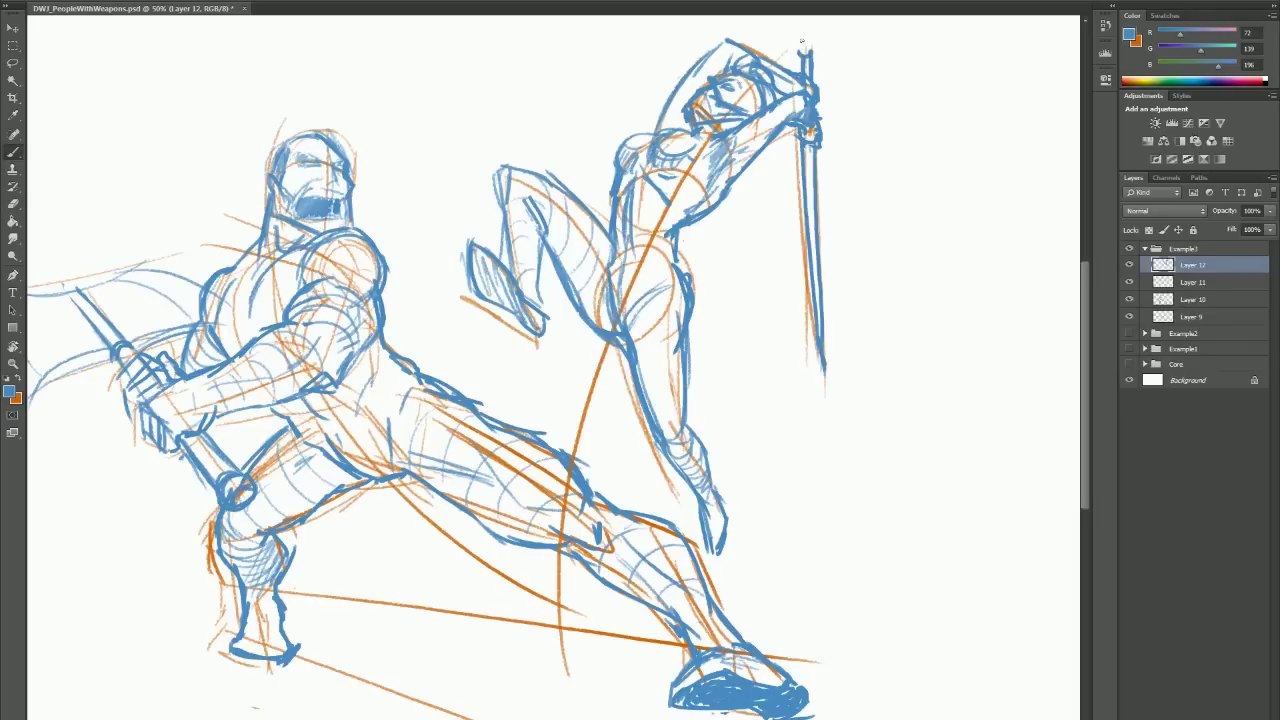
key("e")
key("b")
mouse_move(812, 138)
left_mouse_down()
mouse_move(832, 158)
mouse_move(812, 150)
mouse_move(836, 129)
mouse_move(819, 364)
left_mouse_up()
key("e")
key("b")
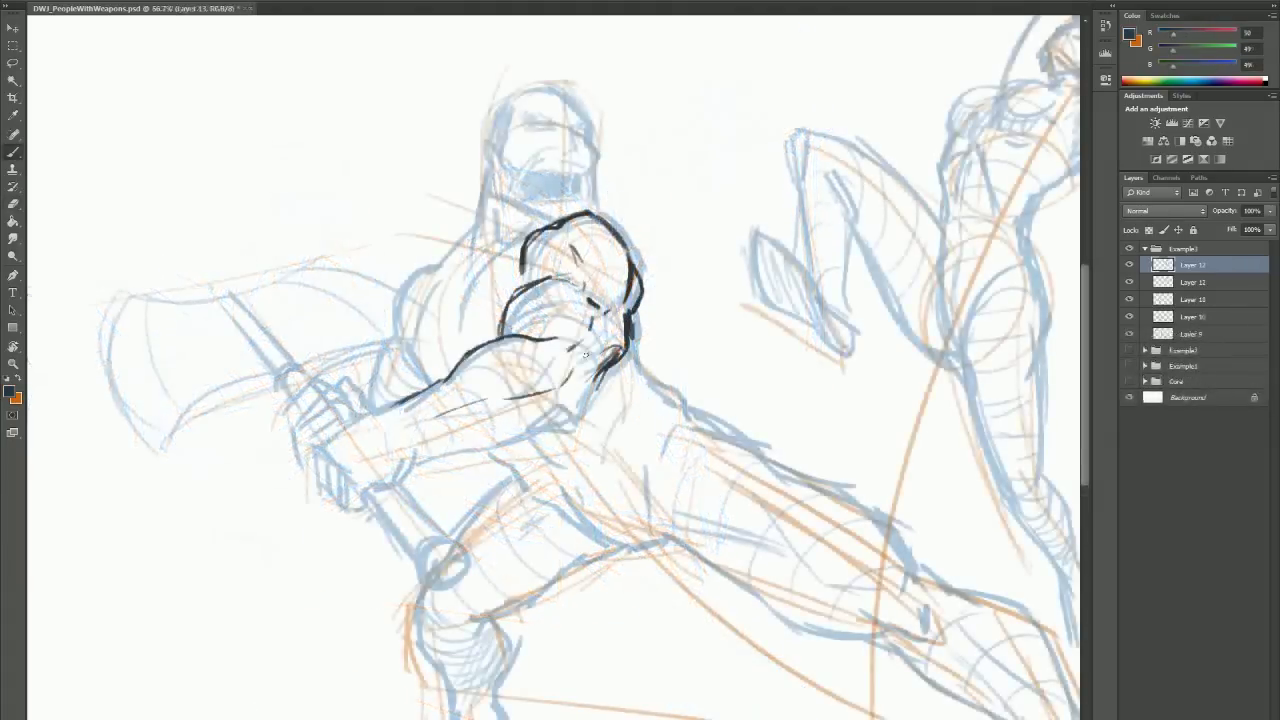
Step: Ink the axe wielder's chest edge, near forearm and gripping fist in dark grey, redrawing the fingers after undoing misplaced strokes
left_click_drag(556, 356, 478, 402)
left_click_drag(528, 234, 456, 330)
mouse_move(520, 256)
left_mouse_down()
mouse_move(458, 350)
mouse_move(484, 340)
left_mouse_up()
left_click_drag(598, 378, 366, 490)
left_click_drag(396, 406, 316, 448)
mouse_move(318, 448)
left_mouse_down()
mouse_move(329, 492)
mouse_move(318, 476)
left_mouse_up()
key("ctrl+alt+z")
key("ctrl+alt+z")
left_click_drag(328, 460, 331, 490)
left_click_drag(340, 472, 344, 500)
Step: Ink the axe wielder's chest, far shoulder, side, ear and neck line in dark grey, undoing the last misplaced stroke
left_click_drag(436, 280, 460, 374)
left_click_drag(430, 312, 408, 380)
mouse_move(488, 166)
left_mouse_down()
mouse_move(478, 246)
mouse_move(402, 290)
left_mouse_up()
left_click_drag(420, 270, 376, 390)
left_click_drag(392, 346, 378, 412)
left_click_drag(428, 292, 414, 344)
left_click_drag(486, 140, 496, 186)
left_click_drag(492, 196, 542, 226)
key("ctrl+z")
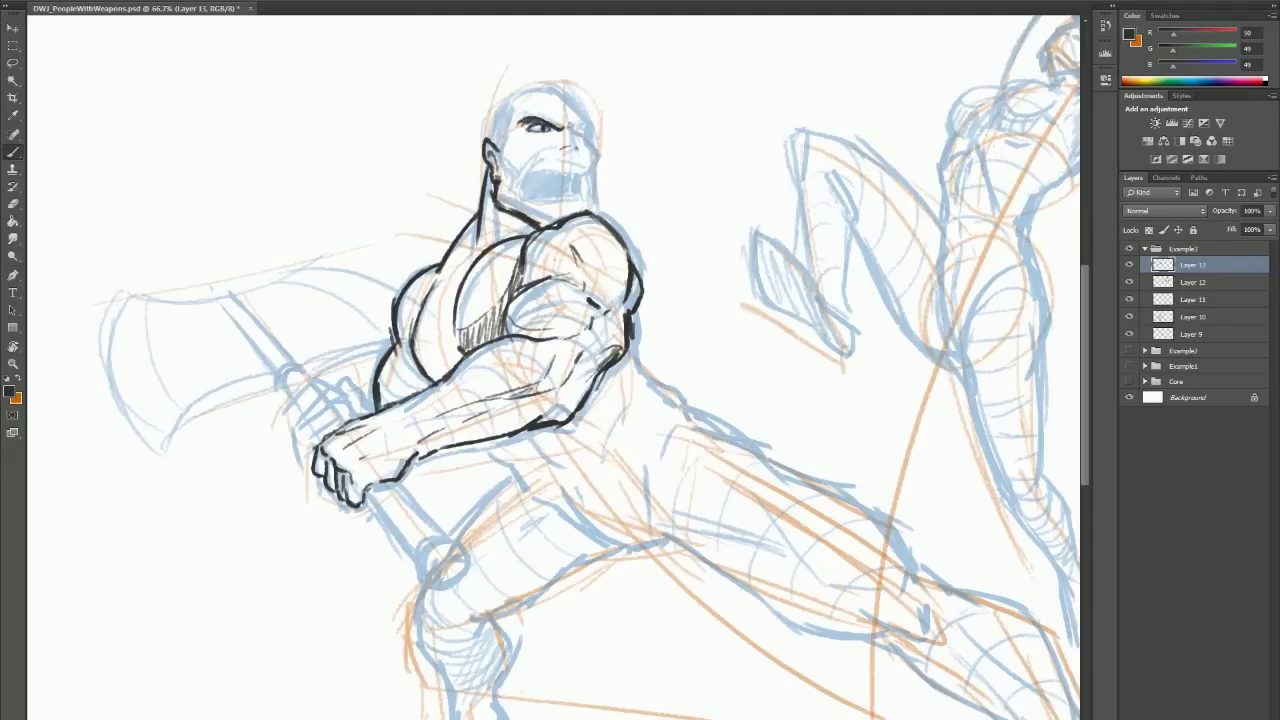
Step: Ink the axe wielder's shouting mouth, jaw and bald head in dark grey, cleaning up the strokes with the Eraser
mouse_move(520, 160)
left_mouse_down()
mouse_move(584, 178)
mouse_move(588, 210)
mouse_move(520, 200)
mouse_move(556, 188)
mouse_move(570, 212)
left_mouse_up()
key("e")
key("b")
mouse_move(512, 102)
left_mouse_down()
mouse_move(494, 150)
mouse_move(534, 93)
mouse_move(586, 126)
left_mouse_up()
key("e")
key("b")
left_click_drag(536, 108, 562, 119)
Step: Ink the axe wielder's waist, hip and belly contours down to the crotch in dark grey
mouse_move(503, 330)
left_mouse_down()
mouse_move(575, 284)
mouse_move(639, 349)
left_mouse_up()
scroll(540, 330, "down", 1)
left_click_drag(483, 406, 552, 463)
left_click_drag(648, 365, 621, 398)
left_click_drag(642, 347, 710, 376)
mouse_move(528, 398)
left_mouse_down()
mouse_move(556, 437)
mouse_move(664, 505)
left_mouse_up()
Step: Ink the axe wielder's far hand gripping the handle and hatch the shadow along his far side
scroll(492, 598, "left", 2)
left_click_drag(378, 351, 346, 384)
mouse_move(392, 366)
left_mouse_down()
mouse_move(356, 392)
mouse_move(374, 432)
left_mouse_up()
mouse_move(374, 402)
left_mouse_down()
mouse_move(404, 388)
mouse_move(398, 365)
left_mouse_up()
mouse_move(392, 364)
left_mouse_down()
mouse_move(412, 386)
mouse_move(490, 312)
left_mouse_up()
left_click_drag(472, 360, 464, 270)
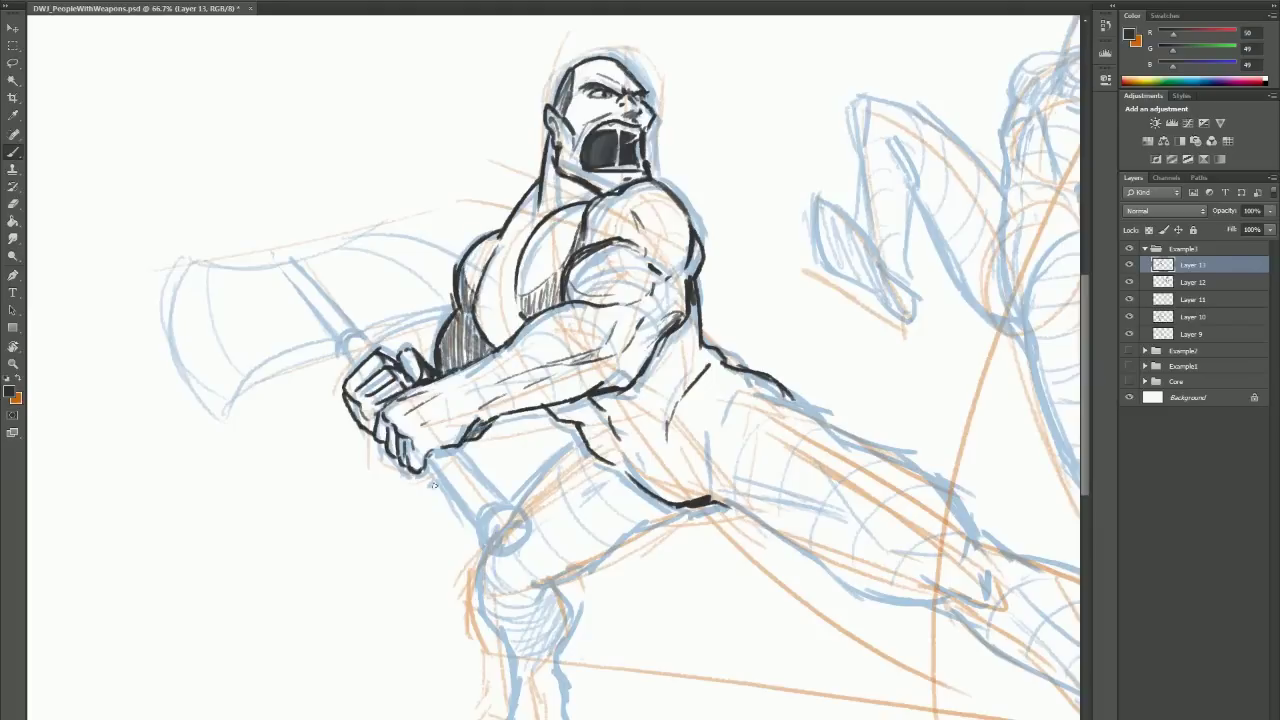
Step: Ink the lower axe handle with its round end knob in dark grey, adding short contour marks
left_click_drag(426, 462, 480, 530)
left_click_drag(450, 450, 508, 512)
left_click_drag(342, 356, 366, 340)
left_click_drag(482, 532, 512, 508)
mouse_move(510, 510)
left_mouse_down()
mouse_move(492, 556)
mouse_move(532, 532)
mouse_move(520, 550)
left_mouse_up()
left_click_drag(462, 502, 472, 496)
Step: Ink the axe's upper handle and the front blade's lower and cutting edges, darkening the blade's underside
mouse_move(338, 348)
left_mouse_down()
mouse_move(354, 366)
mouse_move(224, 426)
left_mouse_up()
mouse_move(274, 266)
left_mouse_down()
mouse_move(224, 426)
mouse_move(340, 346)
left_mouse_up()
mouse_move(300, 264)
left_mouse_down()
mouse_move(360, 334)
mouse_move(296, 262)
left_mouse_up()
mouse_move(292, 262)
left_mouse_down()
mouse_move(356, 334)
mouse_move(355, 234)
mouse_move(338, 348)
left_mouse_up()
mouse_move(230, 400)
left_mouse_down()
mouse_move(254, 376)
mouse_move(336, 350)
left_mouse_up()
left_click_drag(202, 270, 232, 386)
Step: Ink the rear axe blade's upper and lower edges and add thin curved motion lines above the axe
left_click_drag(358, 328, 452, 304)
left_click_drag(388, 316, 458, 303)
left_click_drag(355, 235, 462, 256)
left_click_drag(346, 247, 450, 283)
left_click_drag(202, 262, 478, 195)
left_click_drag(348, 230, 470, 208)
Step: Ink the axe wielder's bent front thigh and knee in dark grey, undoing misplaced strokes
mouse_move(640, 400)
left_mouse_down()
mouse_move(580, 378)
mouse_move(579, 361)
left_mouse_up()
left_click_drag(622, 467, 558, 499)
left_click_drag(514, 394, 458, 466)
left_click_drag(434, 518, 424, 550)
mouse_move(426, 552)
left_mouse_down()
mouse_move(448, 568)
mouse_move(560, 497)
left_mouse_up()
mouse_move(476, 484)
left_mouse_down()
mouse_move(552, 458)
mouse_move(544, 473)
mouse_move(514, 416)
mouse_move(534, 461)
left_mouse_up()
key("ctrl+z")
key("ctrl+alt+z")
key("ctrl+alt+z")
Step: Ink the bent leg's shin and planted foot in dark grey and hatch the shadow below the knee
left_click_drag(490, 545, 500, 612)
mouse_move(428, 556)
left_mouse_down()
mouse_move(460, 616)
mouse_move(510, 660)
left_mouse_up()
left_click_drag(443, 697, 508, 710)
left_click_drag(446, 590, 478, 550)
left_click_drag(470, 630, 508, 566)
left_click_drag(464, 684, 490, 634)
left_click_drag(484, 542, 516, 516)
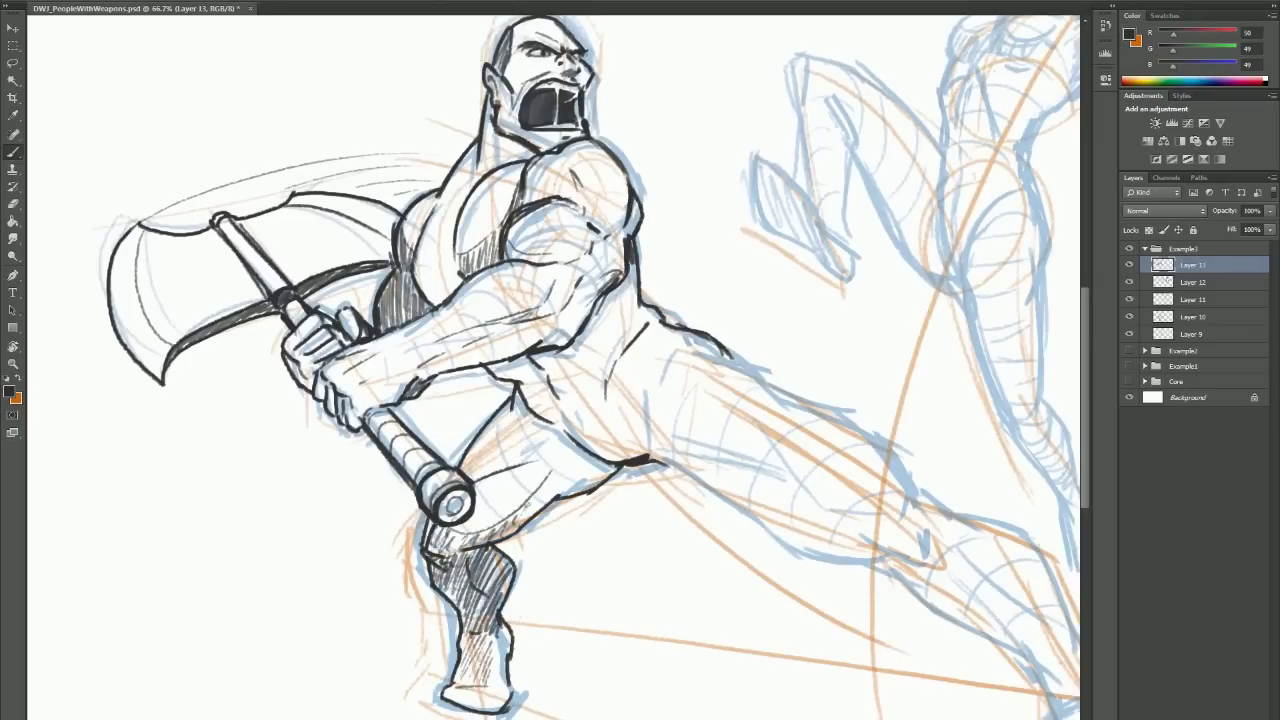
Step: Hatch shadows across the bent front thigh and along the waist beneath the near forearm
left_click_drag(468, 470, 506, 410)
left_click_drag(508, 462, 548, 420)
left_click_drag(560, 490, 582, 456)
left_click_drag(590, 490, 610, 462)
left_click_drag(520, 395, 492, 425)
mouse_move(555, 374)
left_mouse_down()
mouse_move(525, 392)
mouse_move(550, 352)
left_mouse_up()
left_click_drag(580, 338, 548, 390)
Step: Darken the planted foot and lower shin with dark grey strokes, undoing the misplaced ones
left_click_drag(446, 700, 502, 710)
scroll(553, 367, "right", 3)
key("ctrl+z")
left_click_drag(284, 700, 330, 636)
mouse_move(480, 434)
left_mouse_down()
mouse_move(574, 514)
mouse_move(562, 471)
left_mouse_up()
key("ctrl+z")
Step: Ink the extended rear thigh's upper and lower contours and the knee area in dark grey
left_click_drag(514, 352, 615, 446)
left_click_drag(566, 371, 742, 484)
left_click_drag(680, 427, 748, 516)
left_click_drag(489, 454, 670, 550)
mouse_move(692, 536)
left_mouse_down()
mouse_move(748, 564)
mouse_move(762, 526)
left_mouse_up()
left_click_drag(672, 552, 734, 582)
left_click_drag(666, 498, 728, 464)
left_click_drag(628, 606, 531, 548)
Step: Ink the extended leg's calf and shin contours down to the ankle, adding inner muscle lines
mouse_move(662, 458)
left_mouse_down()
mouse_move(741, 471)
mouse_move(800, 565)
left_mouse_up()
left_click_drag(640, 525, 785, 620)
left_click_drag(760, 500, 790, 550)
left_click_drag(800, 570, 885, 652)
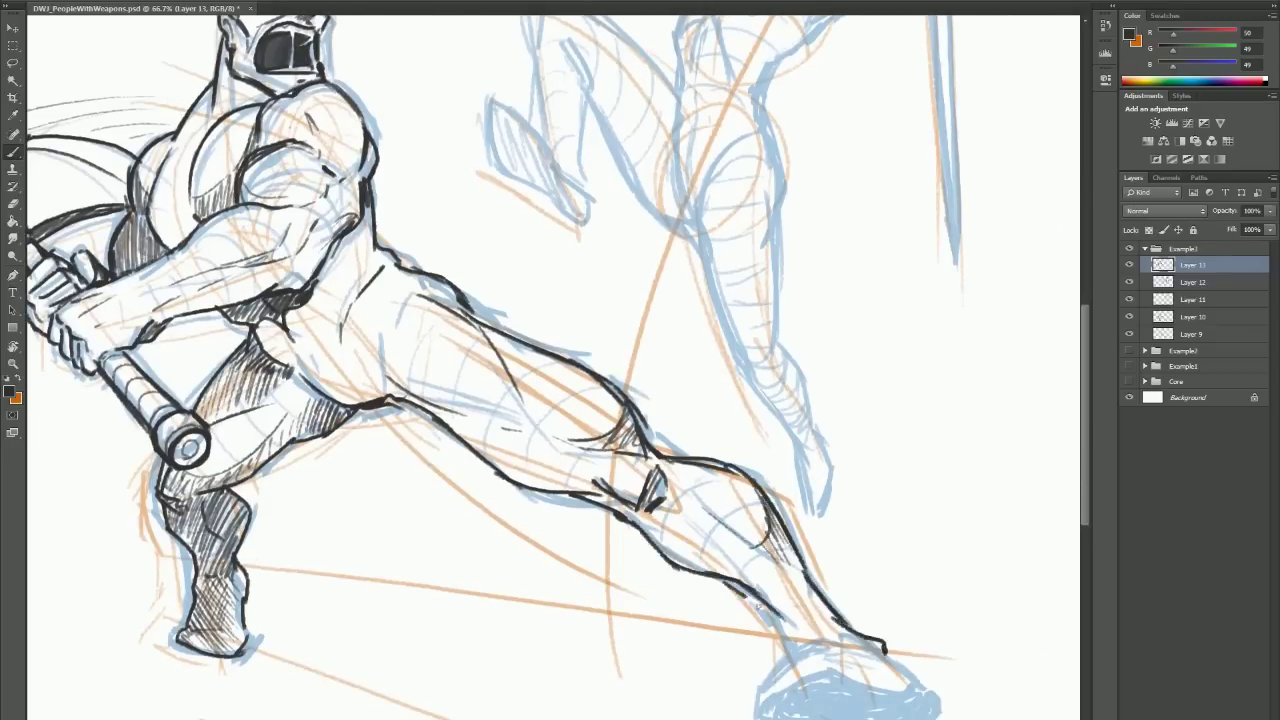
left_click_drag(745, 595, 840, 640)
left_click_drag(660, 522, 740, 550)
Step: Ink the extended leg's foot in dark grey and fill its sole with a solid shadow
mouse_move(770, 690)
left_mouse_down()
mouse_move(935, 712)
mouse_move(830, 650)
mouse_move(805, 656)
left_mouse_up()
left_click_drag(885, 650, 936, 692)
mouse_move(760, 715)
left_mouse_down()
mouse_move(810, 685)
mouse_move(870, 680)
left_mouse_up()
left_click_drag(835, 715, 935, 692)
Step: Erase the extended leg's knee marks, redraw them with a dark shadow, and hatch the thigh above the knee
key("e")
left_click_drag(660, 472, 610, 500)
key("b")
left_click_drag(596, 484, 626, 518)
left_click_drag(652, 484, 634, 514)
left_click_drag(536, 440, 566, 470)
left_click_drag(545, 468, 590, 485)
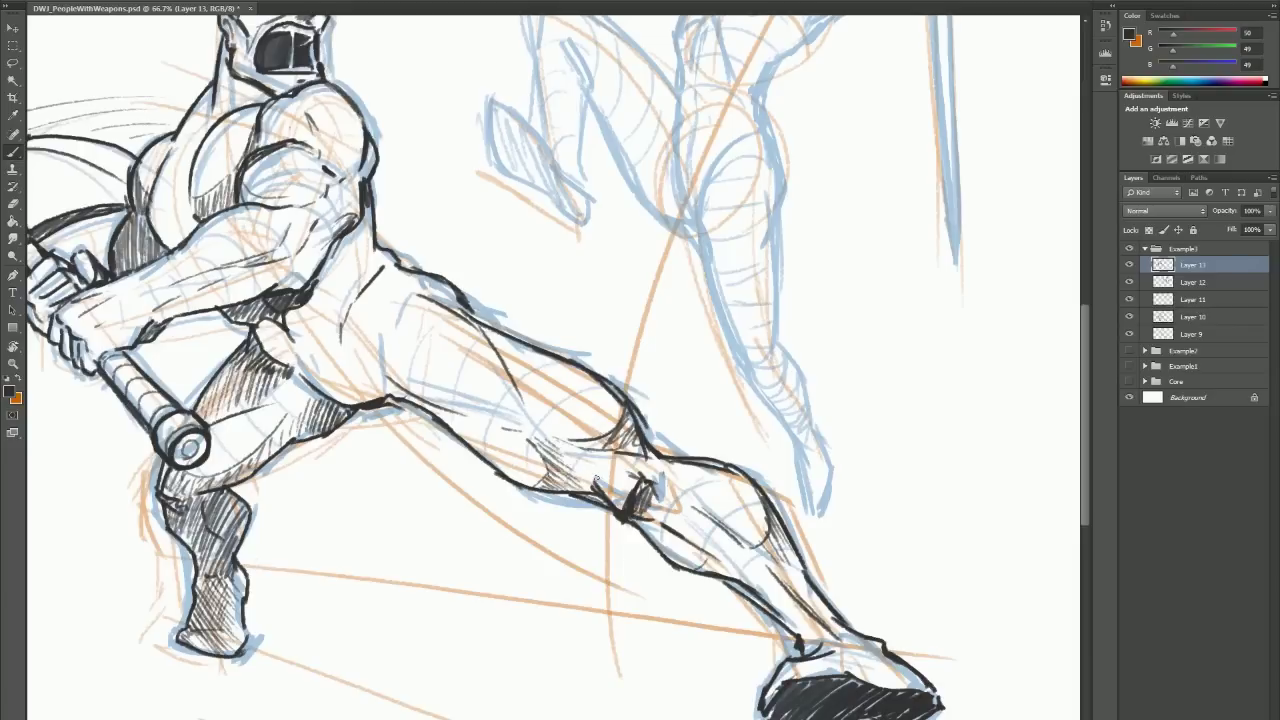
Step: Hatch the shadow across the axe wielder's lower belly, crotch and inner rear thigh
left_click_drag(304, 328, 376, 378)
left_click_drag(386, 326, 410, 390)
left_click_drag(322, 368, 372, 400)
left_click_drag(376, 330, 362, 400)
left_click_drag(386, 344, 440, 402)
left_click_drag(378, 312, 376, 336)
Step: Ink the leaping figure's torso sides, rib cage line and hip in dark grey
mouse_move(700, 147)
left_mouse_down()
mouse_move(722, 175)
mouse_move(616, 399)
left_mouse_up()
left_click_drag(672, 346, 699, 474)
left_click_drag(592, 400, 606, 472)
left_click_drag(598, 258, 593, 338)
left_click_drag(598, 280, 615, 270)
left_click_drag(631, 275, 668, 327)
left_click_drag(718, 269, 675, 340)
Step: Ink the leaping figure's chest contours and hatch the shadows beneath them
mouse_move(601, 256)
left_mouse_down()
mouse_move(600, 230)
mouse_move(636, 209)
left_mouse_up()
mouse_move(643, 232)
left_mouse_down()
mouse_move(697, 210)
mouse_move(700, 221)
left_mouse_up()
left_click_drag(644, 238, 722, 233)
left_click_drag(600, 228, 634, 252)
left_click_drag(645, 230, 700, 256)
Step: Ink the leaping figure's raised arm and gripping hand on the sword hilt in dark grey
left_click_drag(694, 216, 764, 203)
mouse_move(736, 264)
left_mouse_down()
mouse_move(680, 318)
mouse_move(824, 194)
left_mouse_up()
mouse_move(744, 205)
left_mouse_down()
mouse_move(832, 178)
mouse_move(860, 186)
left_mouse_up()
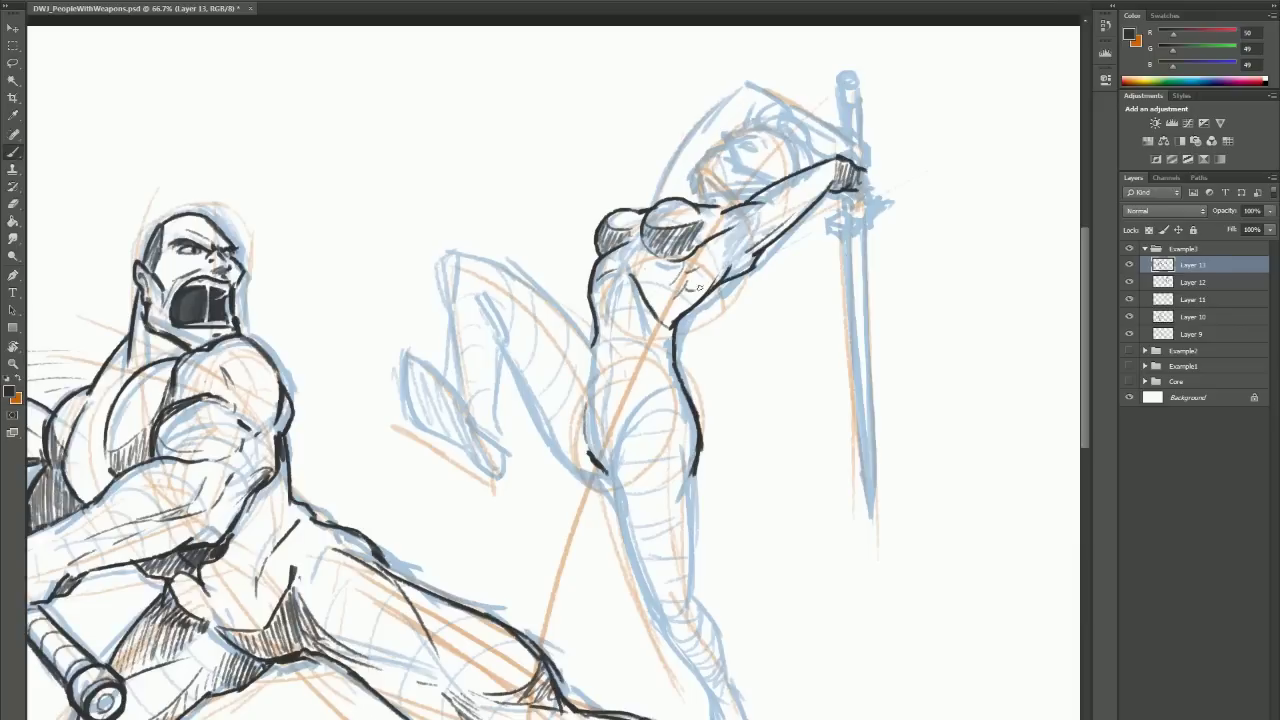
Step: Hatch the shadow on the leaping figure's side and ink the raised thigh's upper contour
left_click_drag(620, 250, 614, 310)
left_click_drag(474, 256, 596, 356)
scroll(640, 320, "down", 2)
mouse_move(606, 274)
left_mouse_down()
mouse_move(656, 330)
mouse_move(606, 378)
left_mouse_up()
Step: Ink the inner and outer contours of the leaping figure's trailing thigh in dark grey
mouse_move(644, 332)
left_mouse_down()
mouse_move(596, 398)
mouse_move(632, 496)
left_mouse_up()
key("e")
key("b")
left_click_drag(690, 338, 688, 466)
left_click_drag(618, 396, 668, 562)
Step: Ink the leaping figure's trailing lower leg and pointed foot, hatching the calf and adding a thigh muscle line
mouse_move(690, 428)
left_mouse_down()
mouse_move(680, 538)
mouse_move(722, 594)
left_mouse_up()
left_click_drag(660, 562, 708, 630)
left_click_drag(706, 546, 740, 648)
mouse_move(702, 598)
left_mouse_down()
mouse_move(724, 686)
mouse_move(728, 658)
left_mouse_up()
left_click_drag(740, 642, 732, 688)
left_click_drag(653, 519, 659, 543)
left_click_drag(662, 362, 648, 508)
Step: Ink the underside of the leaping figure's raised thigh and hatch its shadow
left_click_drag(508, 285, 592, 394)
left_click_drag(542, 332, 600, 400)
left_click_drag(508, 262, 582, 340)
left_click_drag(516, 282, 576, 366)
left_click_drag(570, 322, 592, 394)
Step: Clean up the raised thigh's underside with the Eraser and rework its hatching and hip contour in dark grey
key("e")
mouse_move(546, 336)
left_mouse_down()
mouse_move(564, 382)
mouse_move(610, 402)
left_mouse_up()
key("b")
key("e")
key("b")
left_click_drag(584, 312, 606, 376)
left_click_drag(590, 264, 586, 314)
key("e")
mouse_move(550, 346)
left_mouse_down()
mouse_move(612, 408)
mouse_move(598, 402)
left_mouse_up()
key("b")
left_click_drag(524, 302, 562, 352)
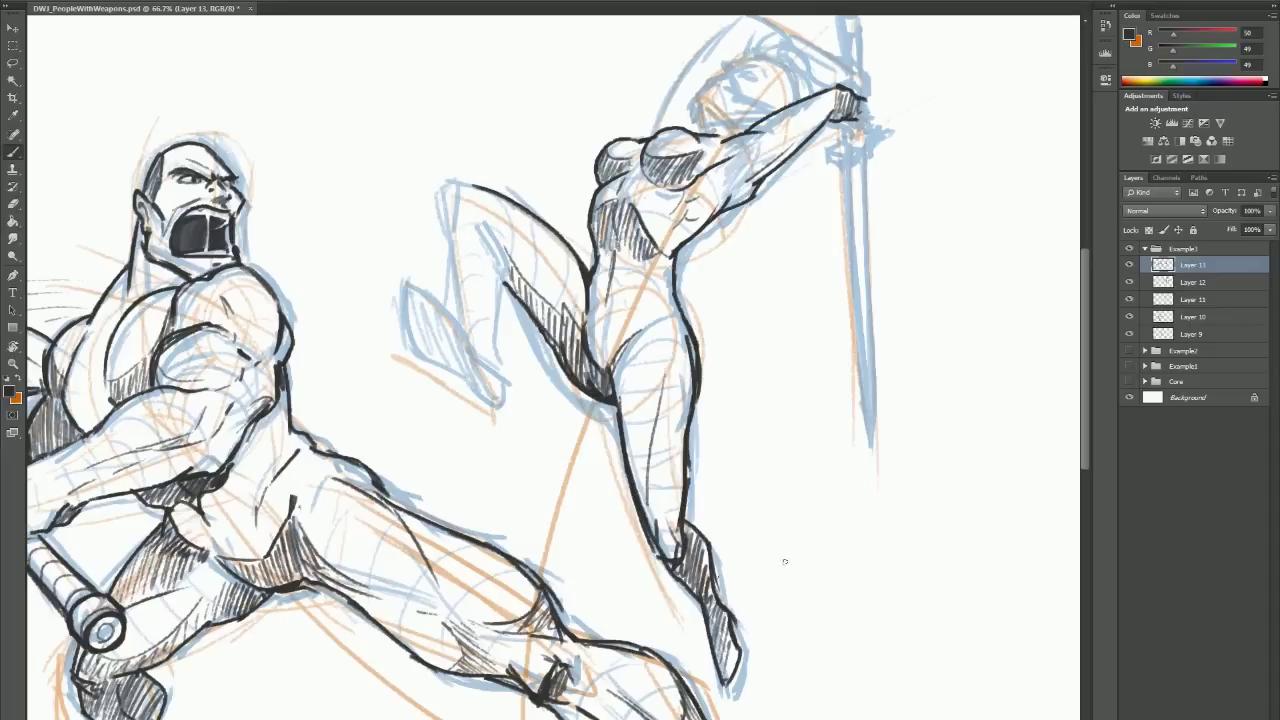
Step: Ink the leaping figure's bent lower leg and hatched foot in dark grey, and mark the midriff line and navel
left_click_drag(482, 186, 448, 238)
left_click_drag(500, 266, 490, 370)
left_click_drag(418, 344, 494, 406)
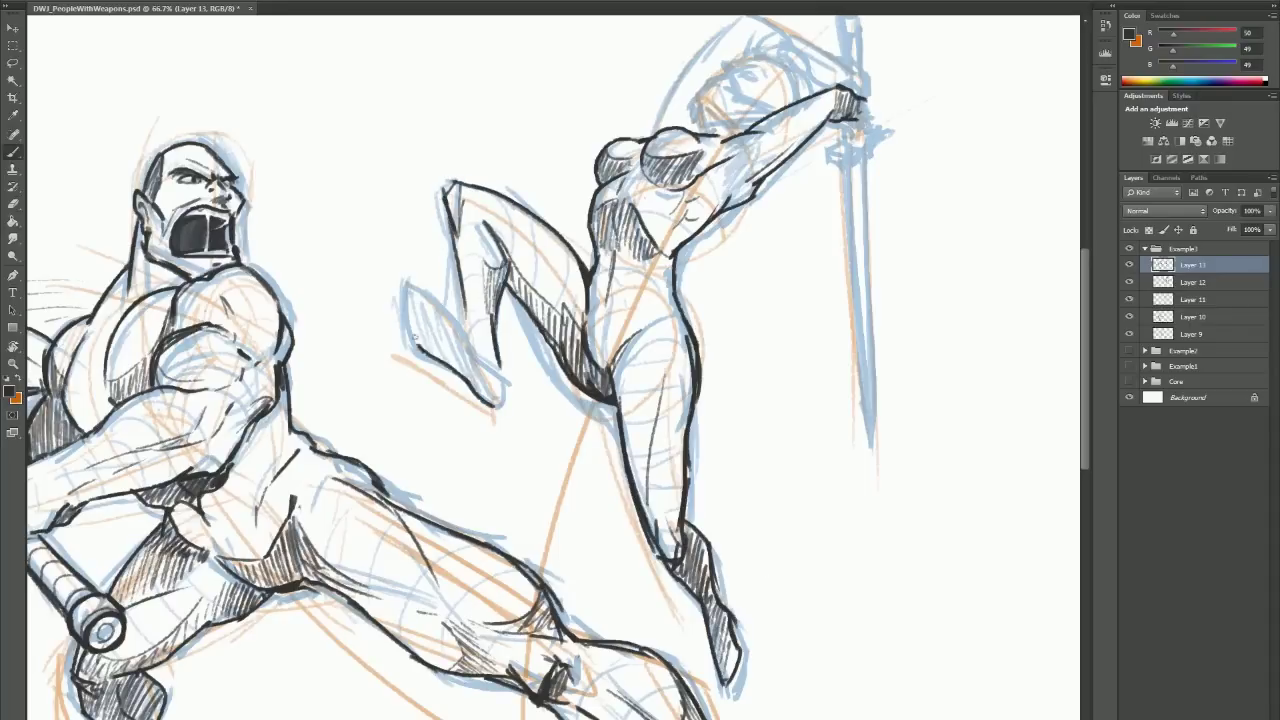
left_click_drag(410, 288, 478, 364)
left_click_drag(468, 386, 506, 400)
mouse_move(416, 298)
left_mouse_down()
mouse_move(464, 380)
mouse_move(500, 400)
left_mouse_up()
left_click_drag(486, 358, 474, 230)
left_click_drag(644, 262, 642, 296)
left_click_drag(640, 306, 640, 314)
Step: Ink the leaping figure's jaw, neck shadow and facial features in dark grey, cleaning up strokes with the Eraser
scroll(720, 471, "up", 1)
mouse_move(697, 150)
left_mouse_down()
mouse_move(704, 184)
mouse_move(736, 188)
left_mouse_up()
mouse_move(696, 150)
left_mouse_down()
mouse_move(776, 120)
mouse_move(726, 130)
mouse_move(744, 164)
mouse_move(716, 164)
left_mouse_up()
key("e")
key("b")
key("e")
key("b")
left_click_drag(766, 156, 730, 174)
left_click_drag(740, 110, 766, 86)
mouse_move(760, 100)
left_mouse_down()
mouse_move(792, 94)
mouse_move(774, 160)
left_mouse_up()
key("e")
key("b")
Step: Ink the leaping figure's long hair flowing down behind the near arm, with strands framing the face
left_click_drag(798, 120, 830, 124)
left_click_drag(818, 180, 812, 282)
left_click_drag(764, 240, 794, 308)
mouse_move(798, 220)
left_mouse_down()
mouse_move(778, 262)
mouse_move(798, 360)
left_mouse_up()
left_click_drag(784, 330, 822, 330)
key("ctrl+z")
key("ctrl+z")
mouse_move(782, 264)
left_mouse_down()
mouse_move(799, 336)
mouse_move(766, 318)
left_mouse_up()
left_click_drag(772, 262, 778, 344)
left_click_drag(806, 238, 792, 270)
left_click_drag(770, 122, 782, 160)
Step: Ink the leaping figure's far arm arching over the head to the hands and shade it in dark grey
mouse_move(674, 166)
left_mouse_down()
mouse_move(638, 192)
mouse_move(748, 74)
left_mouse_up()
key("ctrl+z")
left_click_drag(752, 70, 836, 132)
left_click_drag(690, 180, 716, 104)
mouse_move(720, 94)
left_mouse_down()
mouse_move(786, 78)
mouse_move(850, 130)
left_mouse_up()
Step: Ink the sword's crossguard, long downward blade and grip at the leaping figure's hands
mouse_move(815, 120)
left_mouse_down()
mouse_move(862, 140)
mouse_move(870, 180)
left_mouse_up()
mouse_move(844, 172)
left_mouse_down()
mouse_move(872, 188)
mouse_move(830, 196)
left_mouse_up()
left_click_drag(828, 198, 890, 185)
left_click_drag(847, 202, 872, 466)
key("ctrl+z")
left_click_drag(858, 204, 870, 488)
left_click_drag(846, 128, 850, 42)
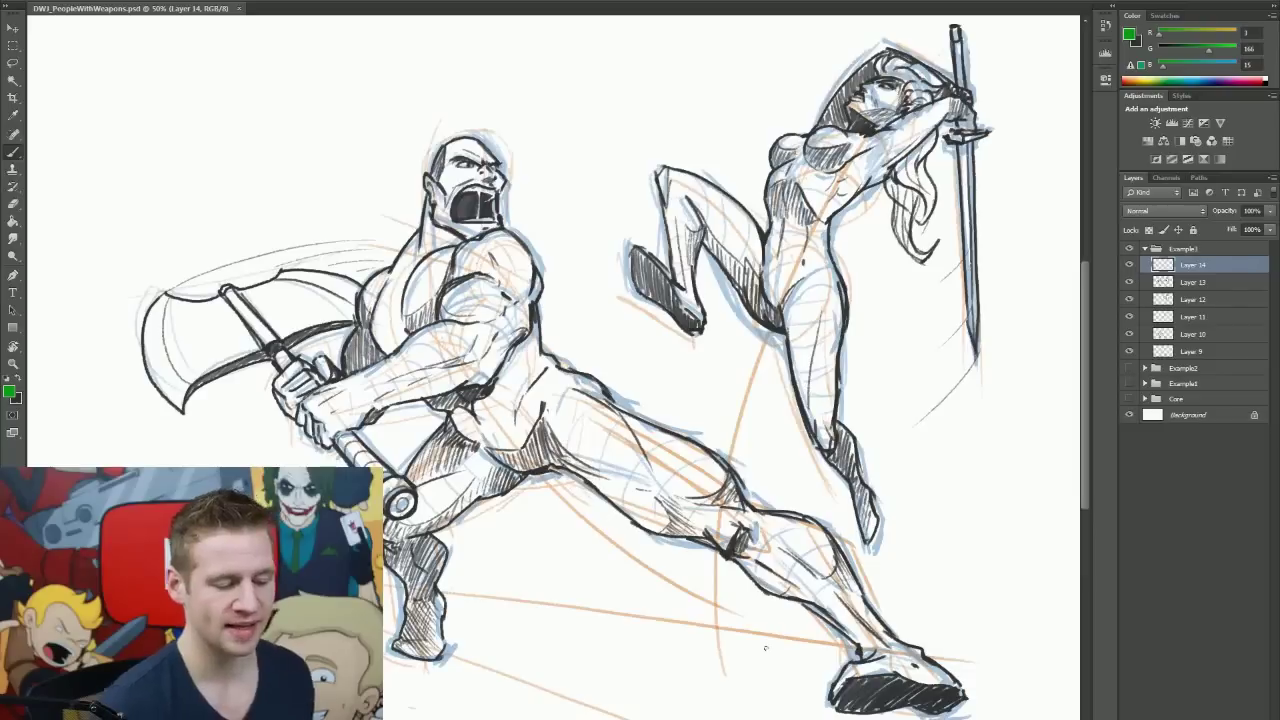
Step: Collapse the Example3 group and compare the Example2 and Example1 drawings with it by switching group visibility
left_click(1145, 248)
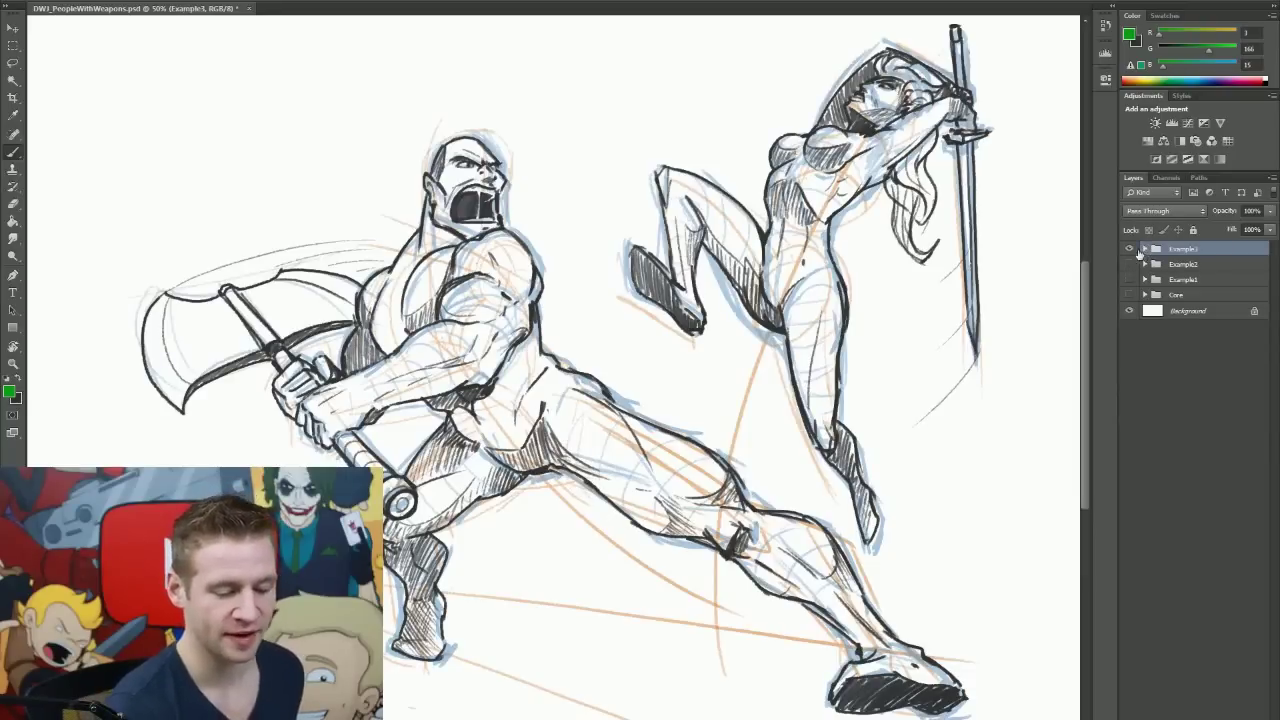
left_click(1129, 248)
left_click(1129, 264)
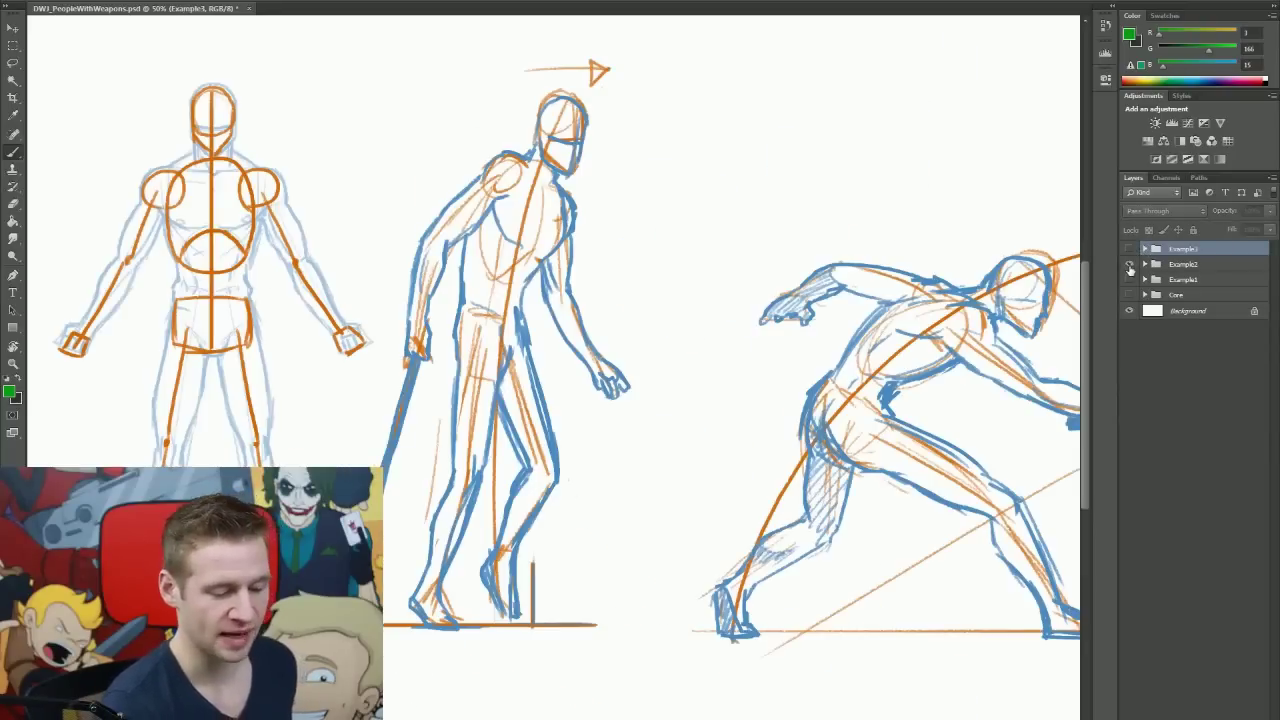
left_click(1129, 264)
left_click(1129, 280)
left_click(1129, 280)
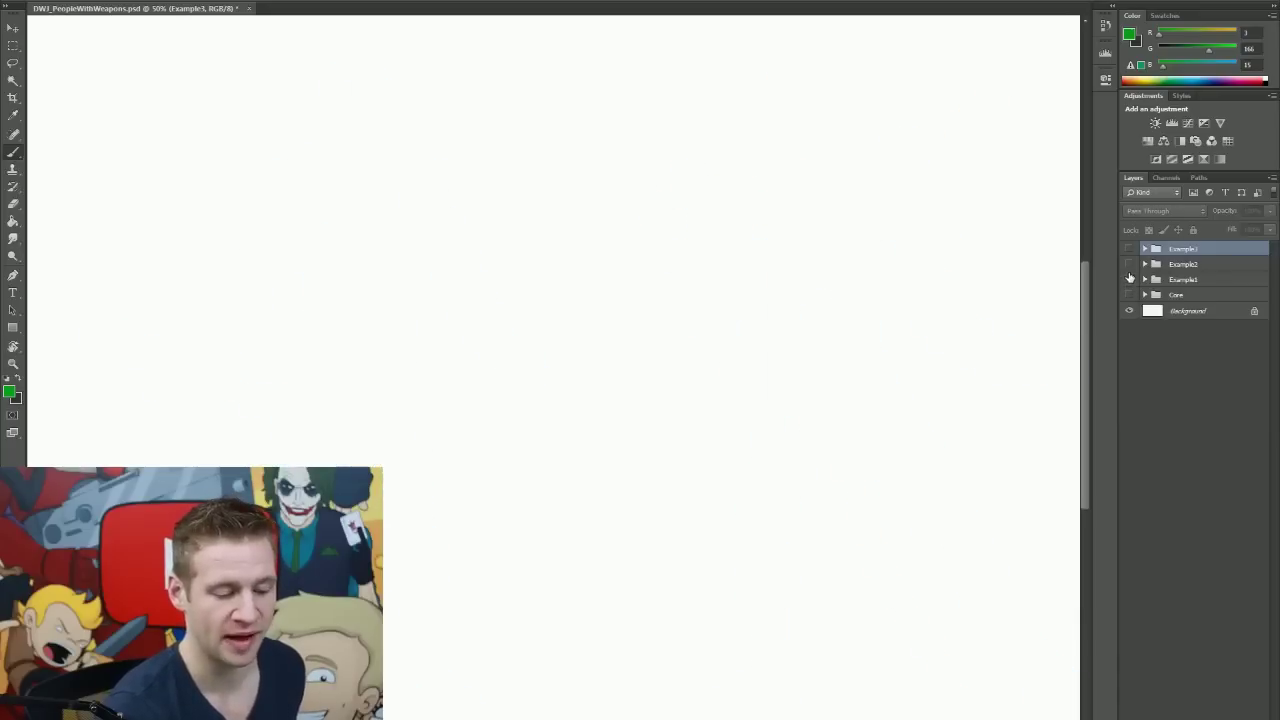
left_click(1129, 264)
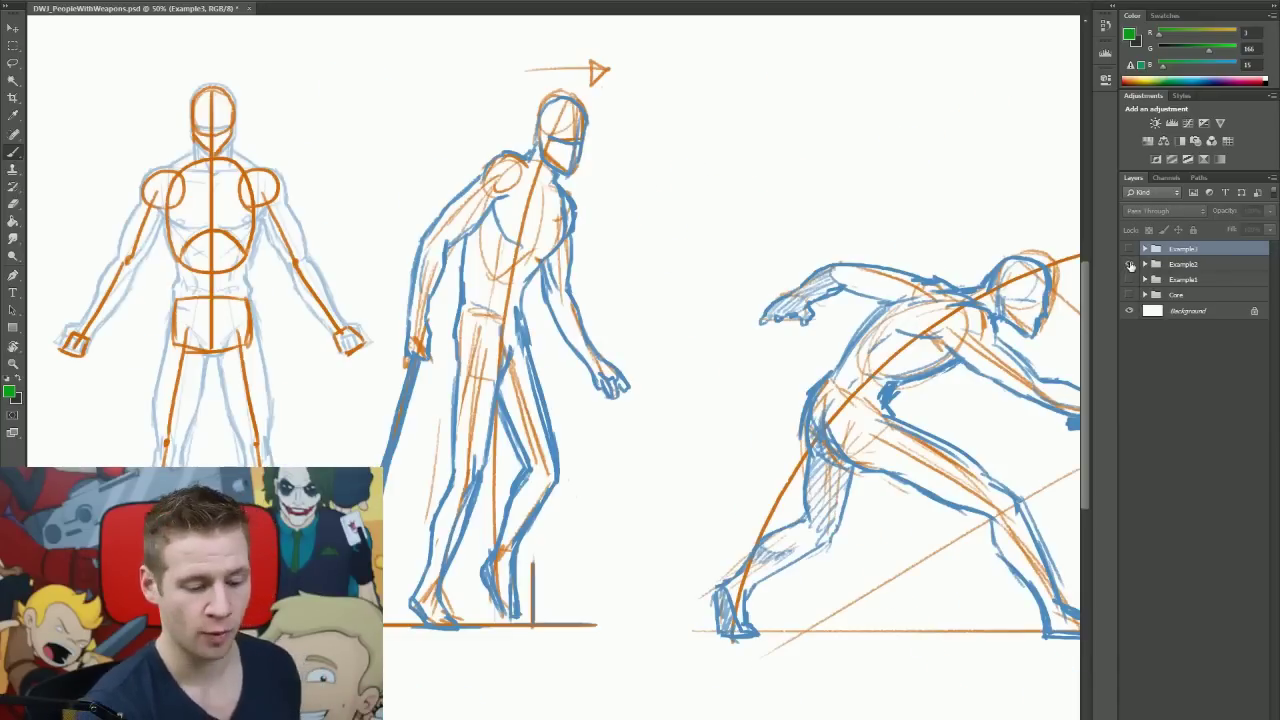
left_click(1129, 264)
left_click(1129, 249)
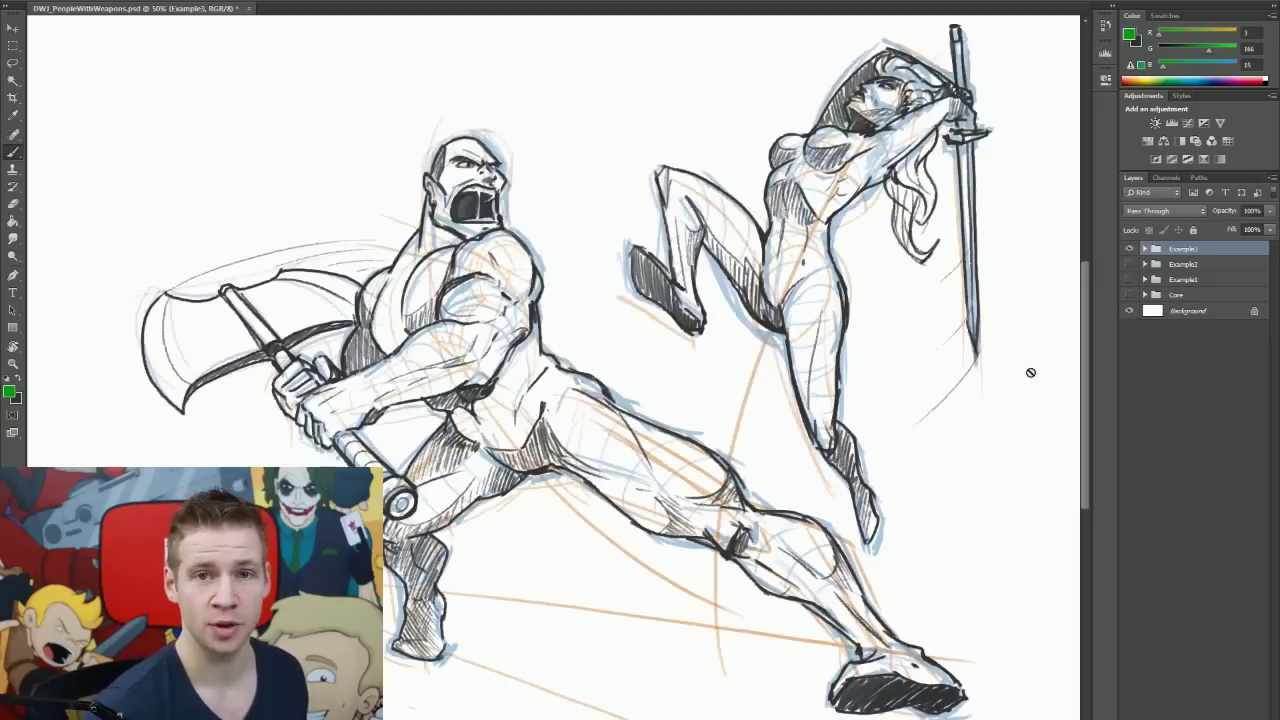
Step: On Layer 14, trace the axe wielder's near arm and the near end of the axe handle in green
key("alt+bracketleft")
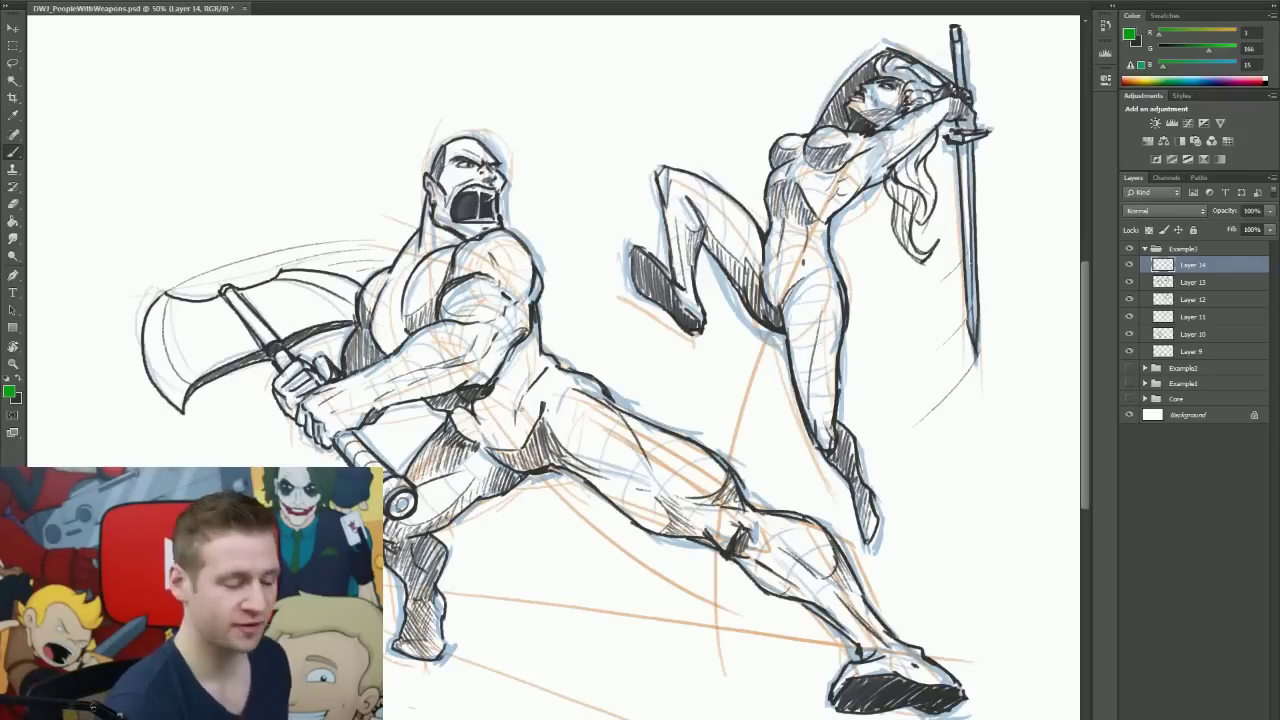
mouse_move(436, 318)
left_mouse_down()
mouse_move(480, 294)
mouse_move(472, 306)
mouse_move(447, 281)
mouse_move(453, 252)
mouse_move(400, 342)
mouse_move(325, 382)
left_mouse_up()
key("ctrl+z")
key("ctrl+z")
mouse_move(345, 436)
left_mouse_down()
mouse_move(540, 278)
mouse_move(349, 466)
left_mouse_up()
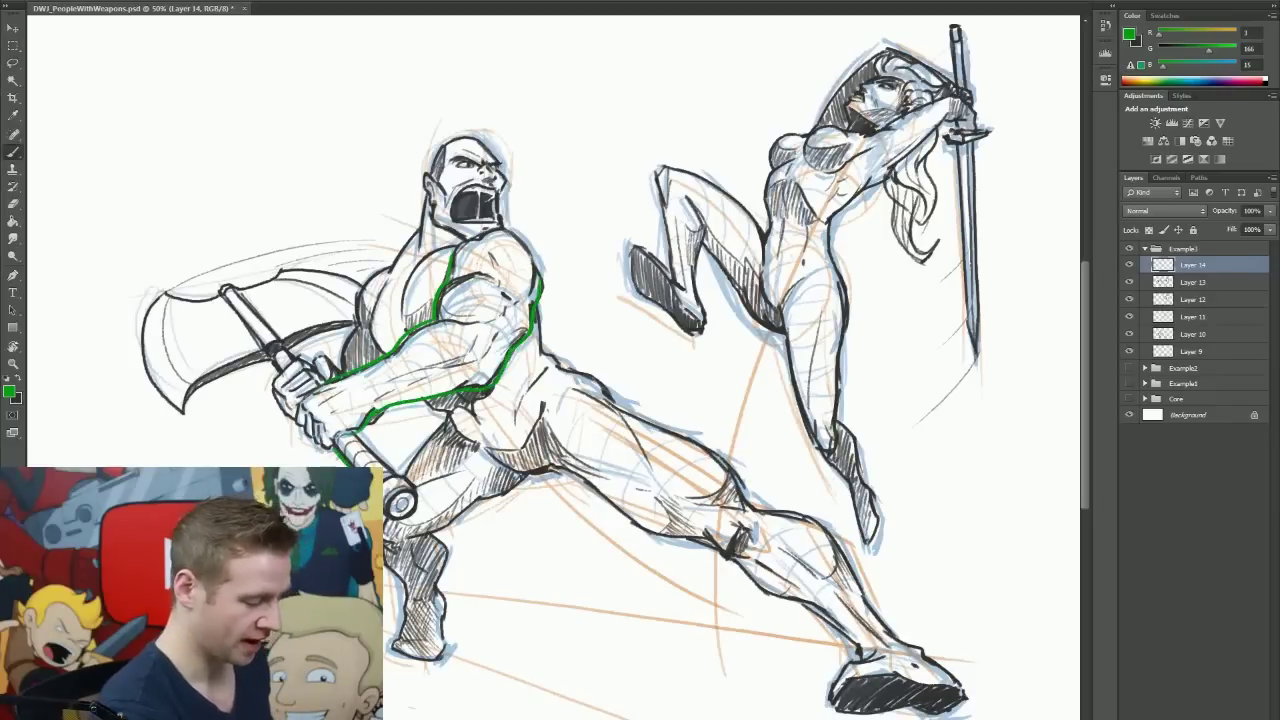
mouse_move(384, 516)
left_mouse_down()
mouse_move(416, 506)
mouse_move(411, 484)
mouse_move(357, 433)
left_mouse_up()
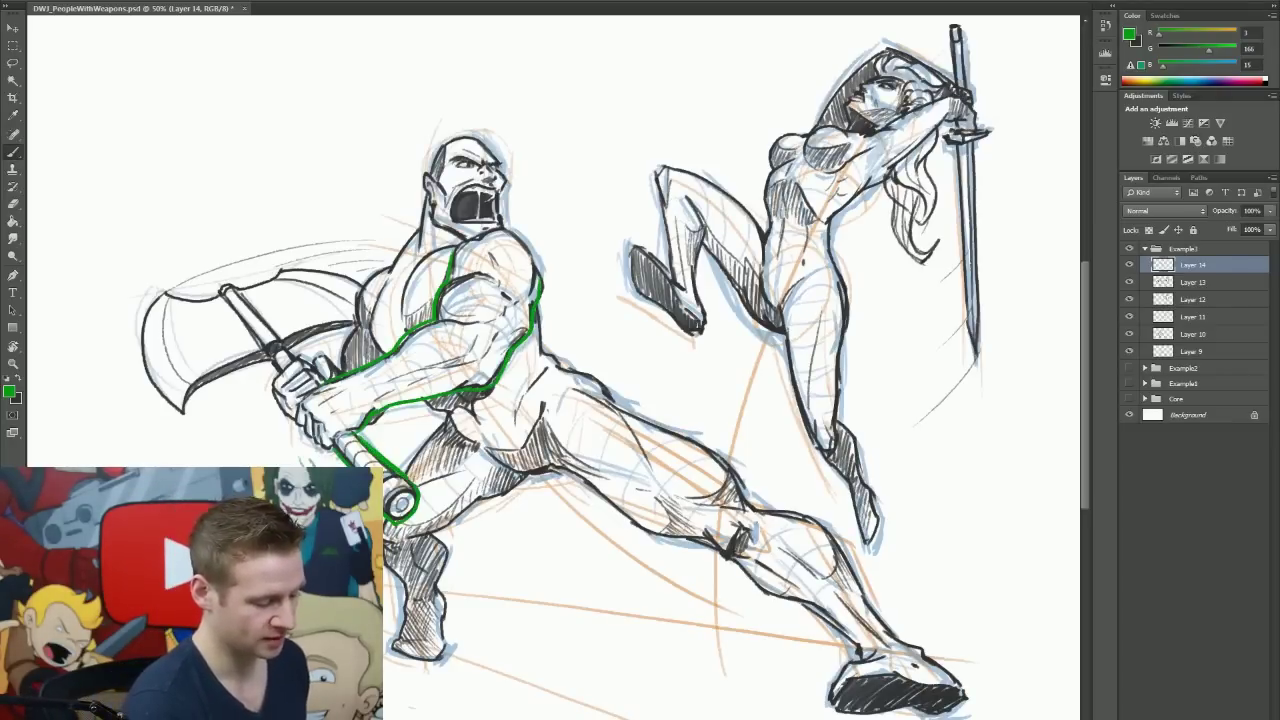
Step: Trace the axe wielder's outstretched leg and boot sole in green, with direction arrows beside the leg and the axe handle
mouse_move(562, 470)
left_mouse_down()
mouse_move(652, 536)
mouse_move(698, 545)
left_mouse_up()
mouse_move(620, 408)
left_mouse_down()
mouse_move(742, 466)
mouse_move(752, 500)
mouse_move(815, 518)
mouse_move(848, 565)
left_mouse_up()
left_click_drag(702, 546, 826, 620)
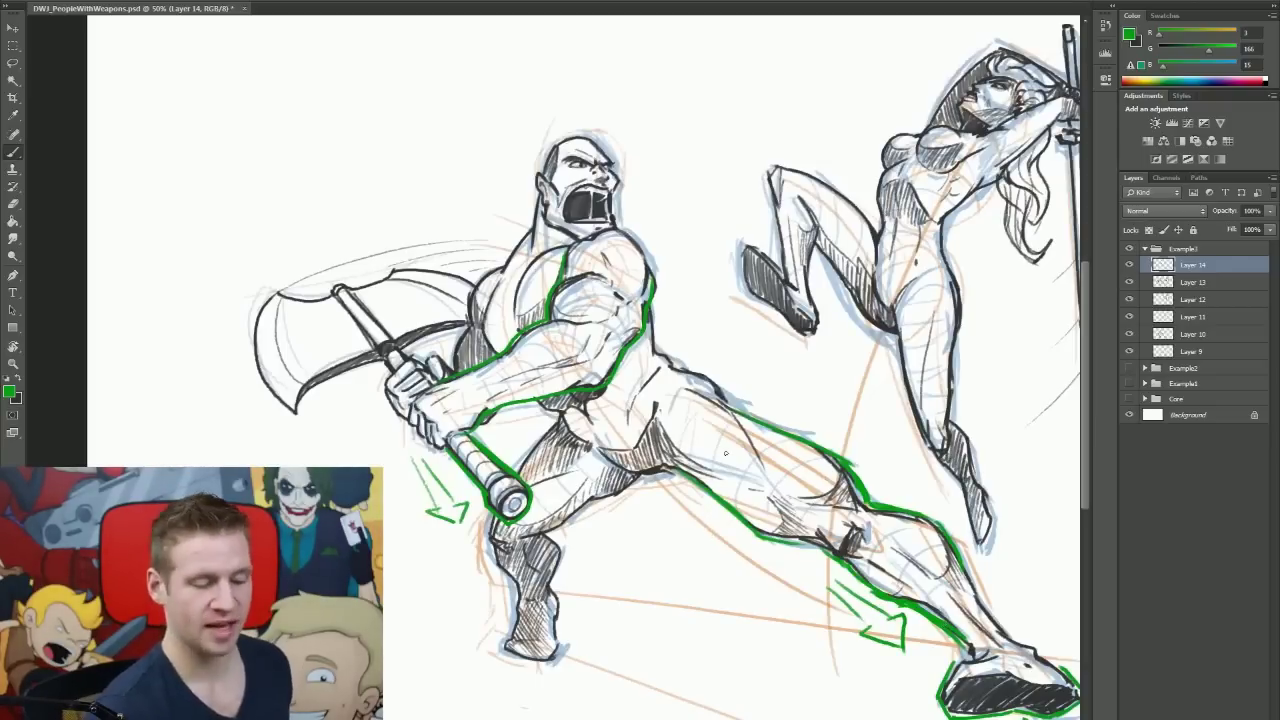
Step: Trace both sides of the axe wielder's rear lower leg in orange
key("x")
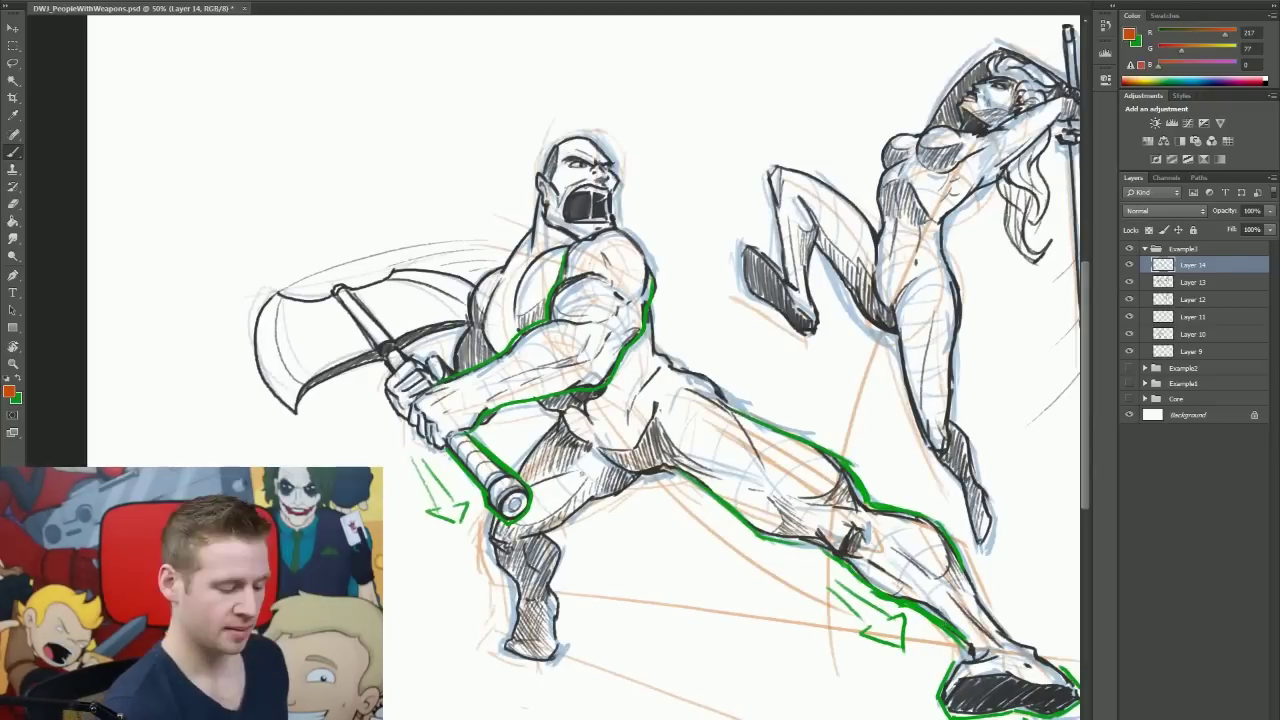
left_click_drag(489, 518, 515, 600)
mouse_move(545, 530)
left_mouse_down()
mouse_move(558, 544)
mouse_move(552, 596)
left_mouse_up()
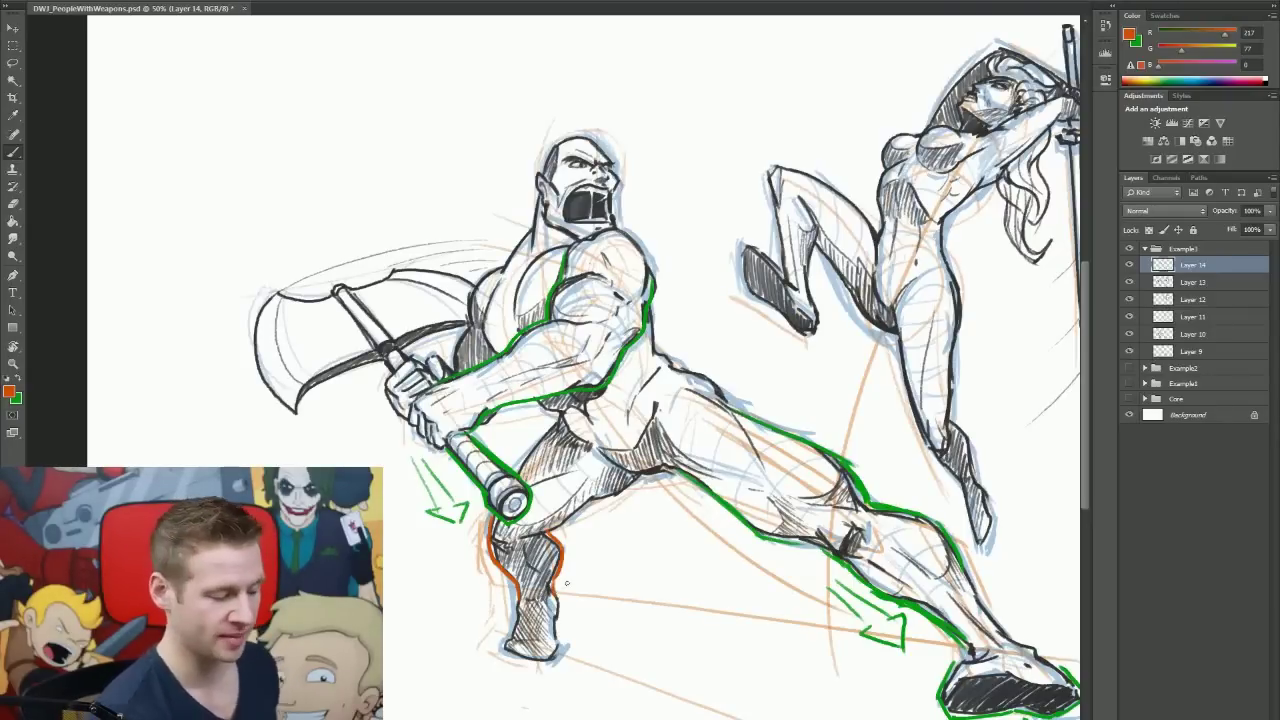
Step: Trace the axe blade's outer edge in orange and add arrows pointing away from the blade and down beside the rear leg
mouse_move(279, 404)
left_mouse_down()
mouse_move(265, 295)
mouse_move(255, 362)
mouse_move(274, 291)
mouse_move(472, 275)
left_mouse_up()
key("ctrl+z")
left_click_drag(322, 290, 308, 267)
mouse_move(346, 279)
left_mouse_down()
mouse_move(322, 257)
mouse_move(333, 264)
left_mouse_up()
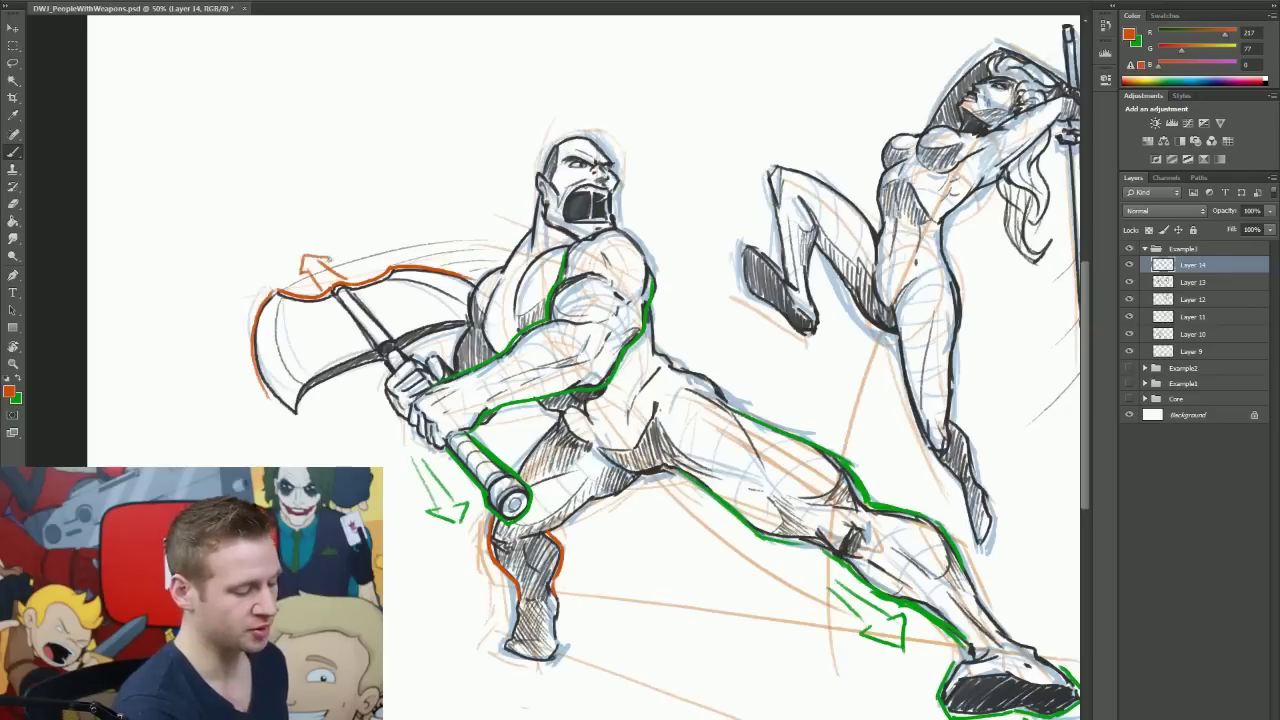
left_click_drag(582, 556, 582, 577)
left_click_drag(573, 566, 594, 566)
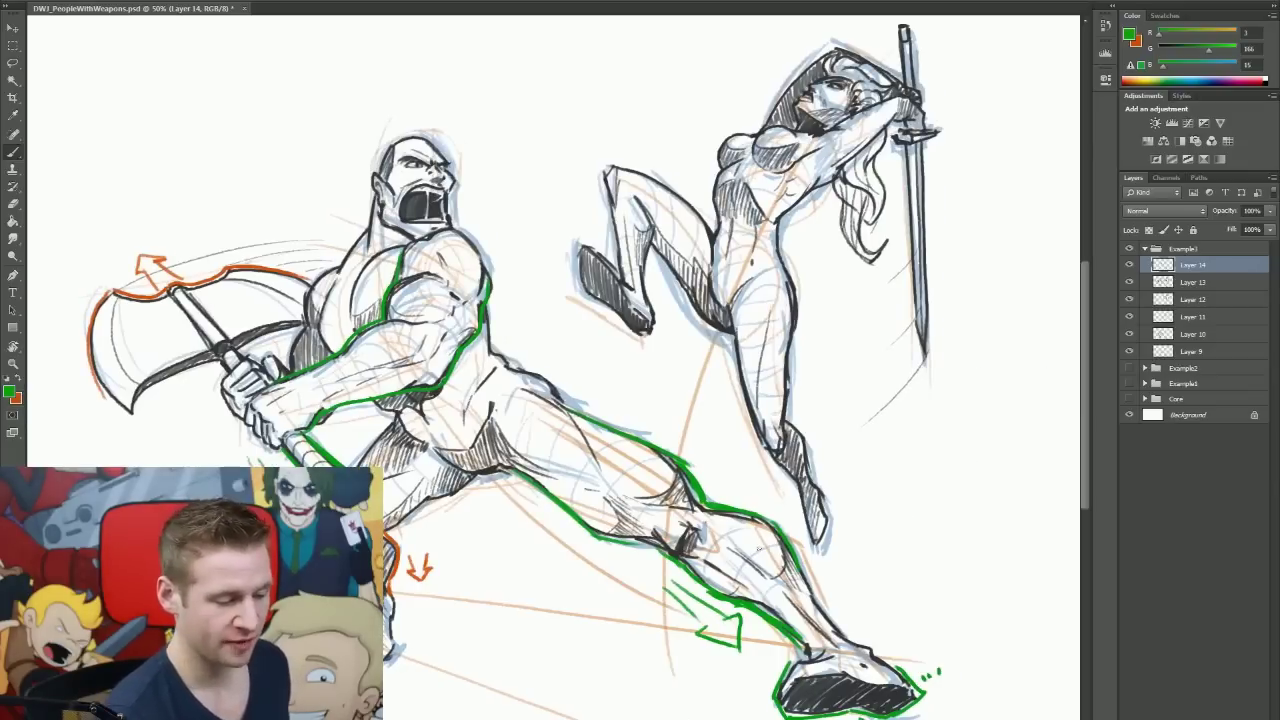
Step: Trace the leaping figure's near arm and bent leg in green, with arrows pointing outward from the foot and the hands
mouse_move(822, 132)
left_mouse_down()
mouse_move(888, 98)
mouse_move(845, 171)
left_mouse_up()
mouse_move(605, 176)
left_mouse_down()
mouse_move(615, 222)
mouse_move(620, 165)
left_mouse_up()
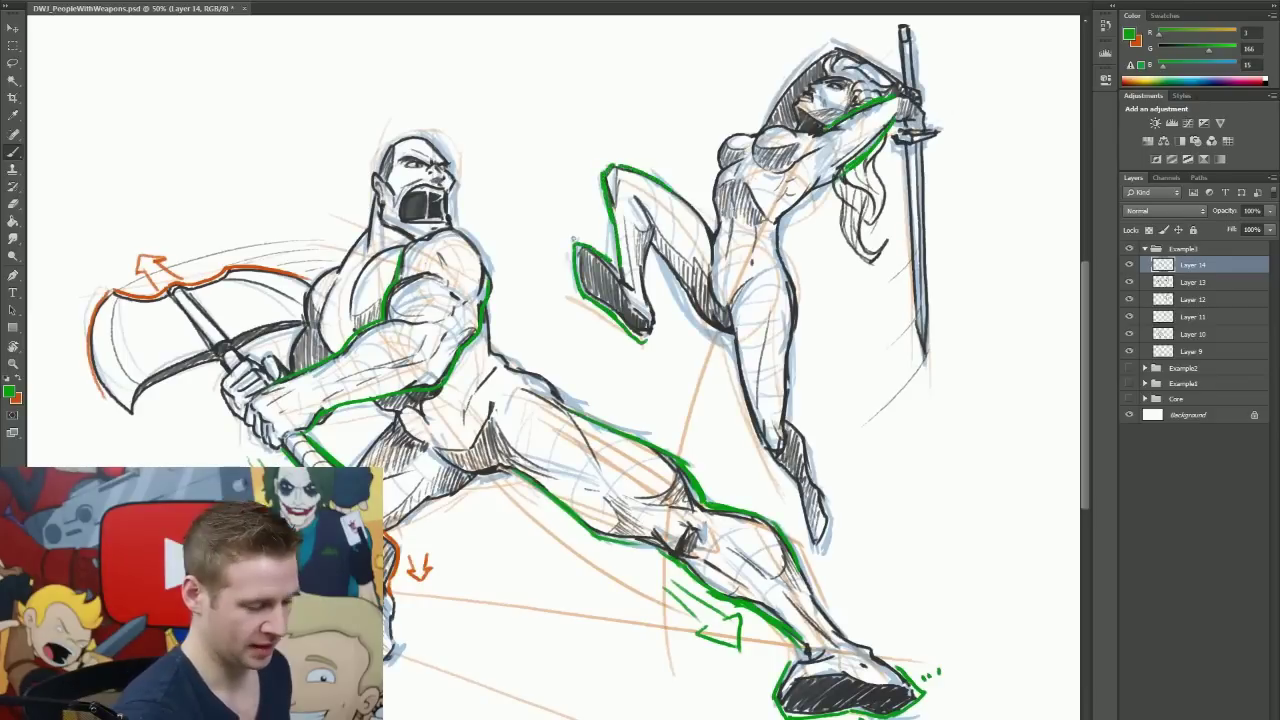
mouse_move(576, 242)
left_mouse_down()
mouse_move(570, 218)
mouse_move(553, 228)
mouse_move(556, 208)
left_mouse_up()
left_click_drag(556, 208, 578, 218)
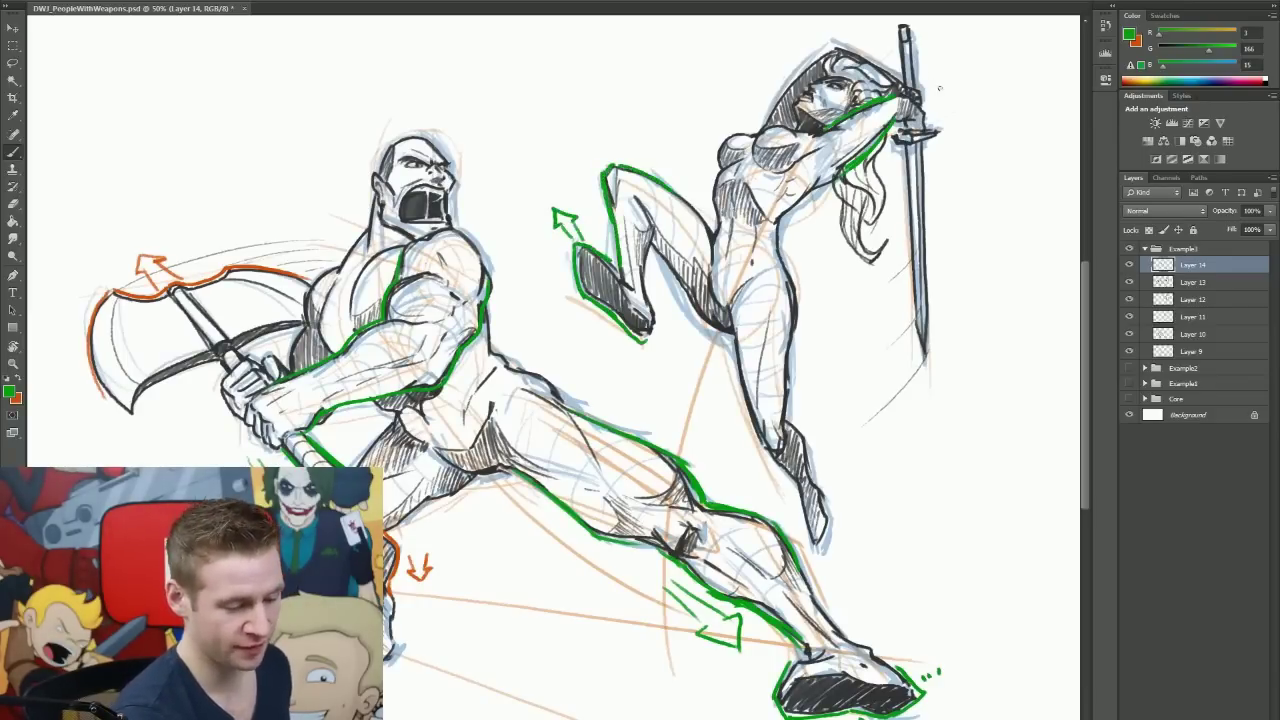
left_click_drag(932, 78, 942, 40)
Step: Trace the leaping figure's pointed foot and the hand on the sword in orange, with an arrow beside each
key("x")
left_click_drag(760, 432, 808, 530)
left_click_drag(802, 440, 820, 490)
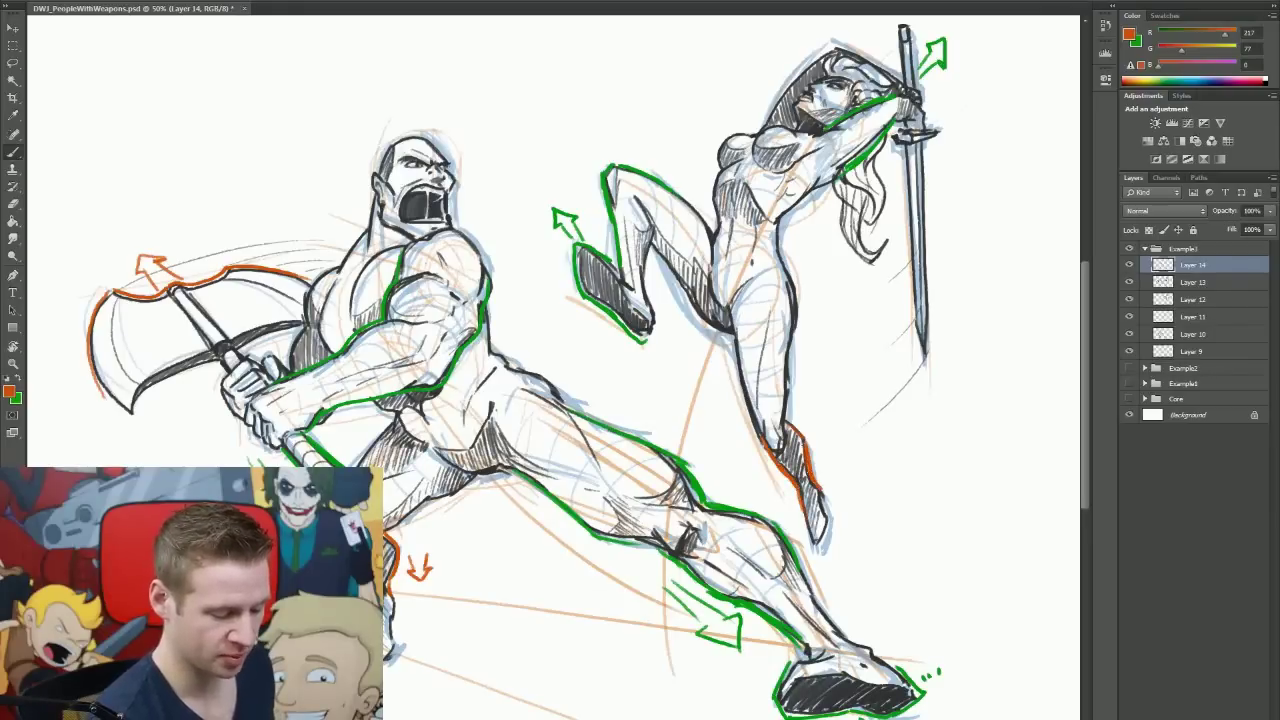
left_click_drag(764, 124, 815, 57)
key("ctrl+z")
mouse_move(898, 94)
left_mouse_down()
mouse_move(927, 116)
mouse_move(922, 107)
mouse_move(908, 123)
mouse_move(926, 129)
left_mouse_up()
key("ctrl+z")
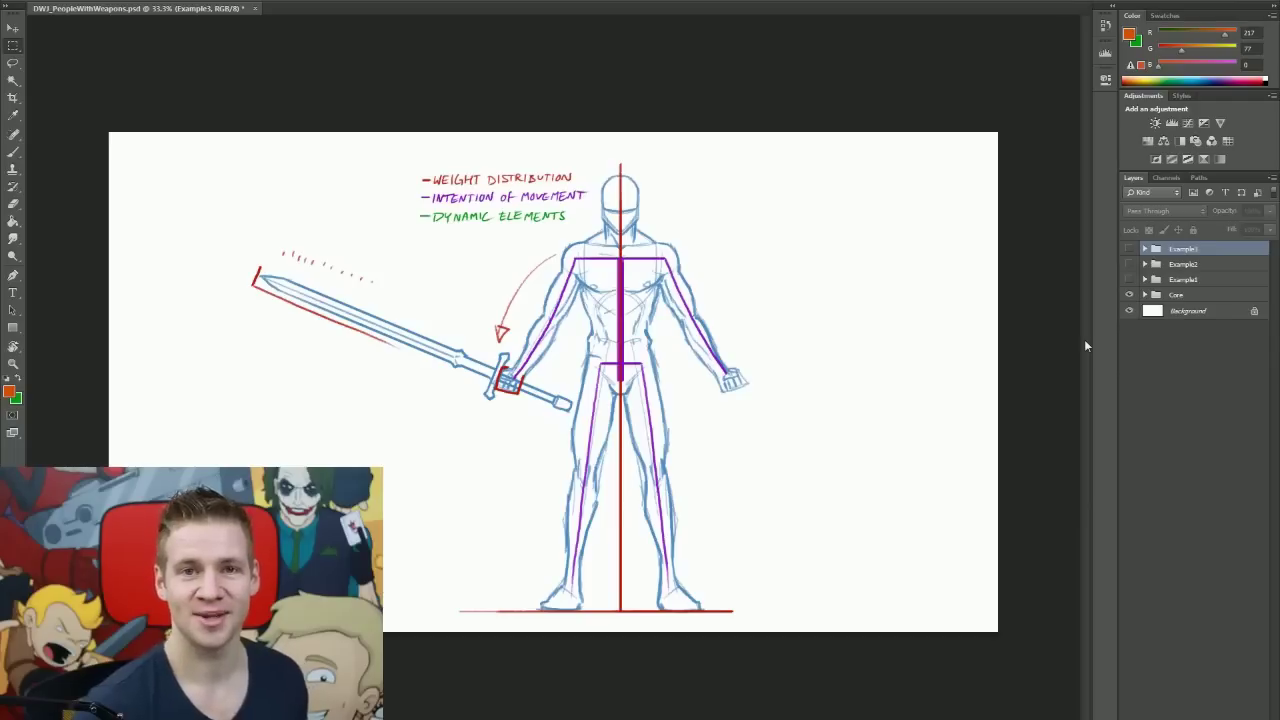
Step: Review the Core, Example1, Example2 and Example3 drawings in turn, showing one group at a time
left_click(1130, 295)
left_click(1130, 280)
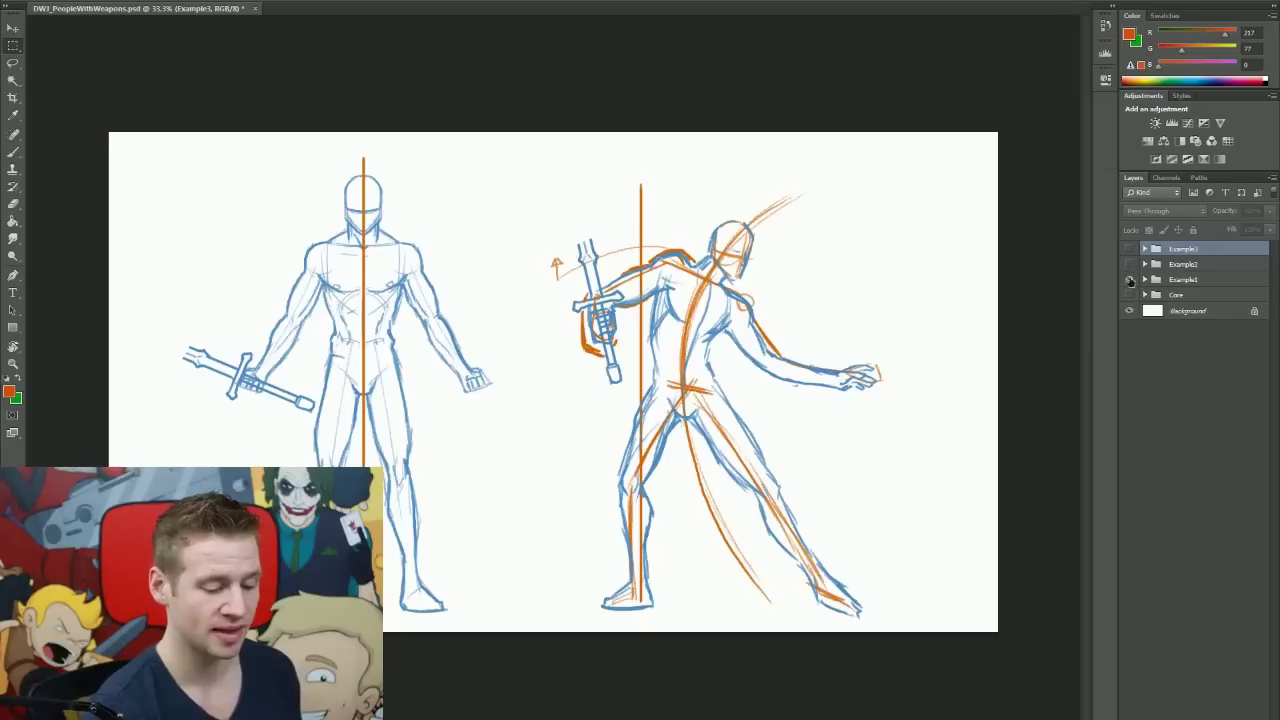
left_click(1130, 279)
left_click(1130, 264)
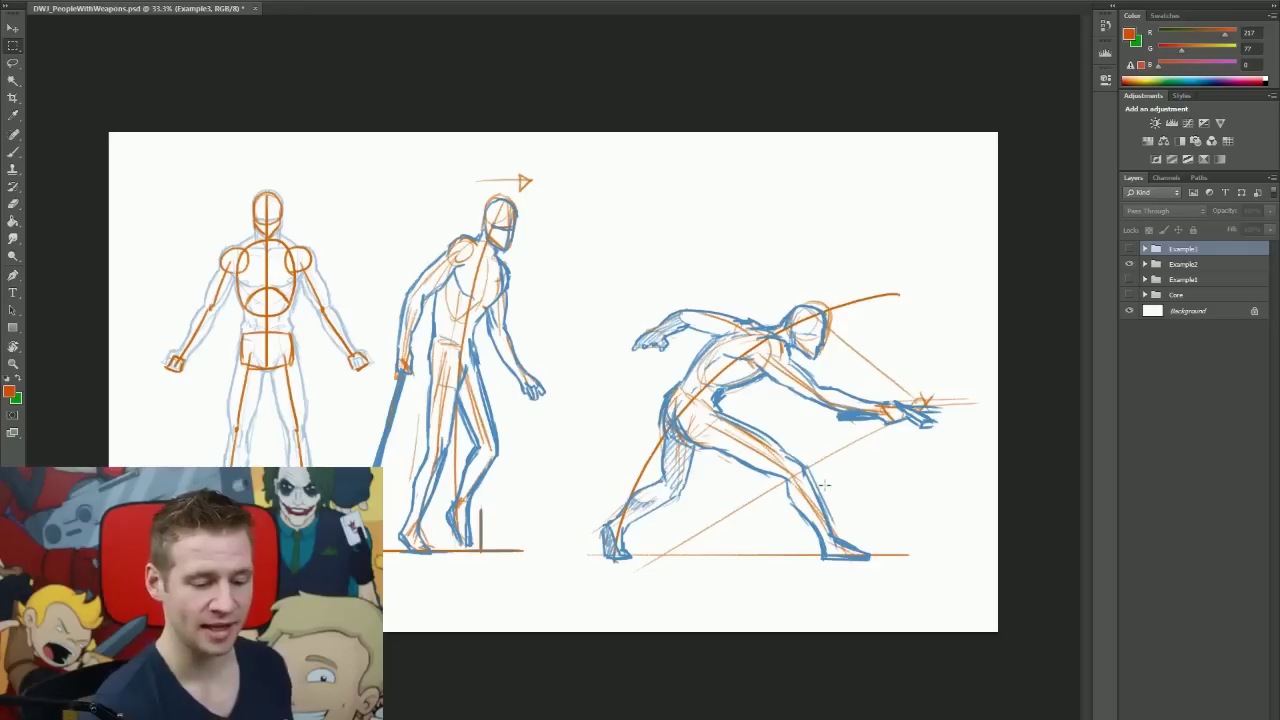
left_click(1130, 264)
left_click(1130, 248)
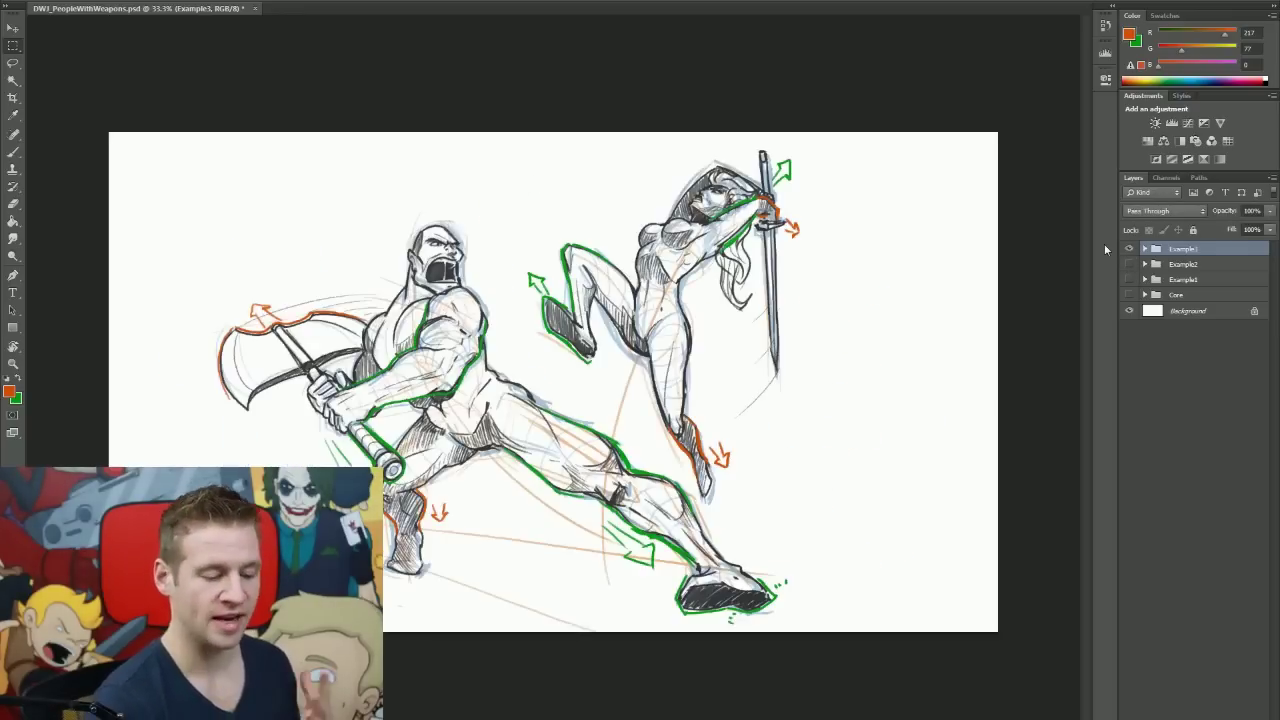